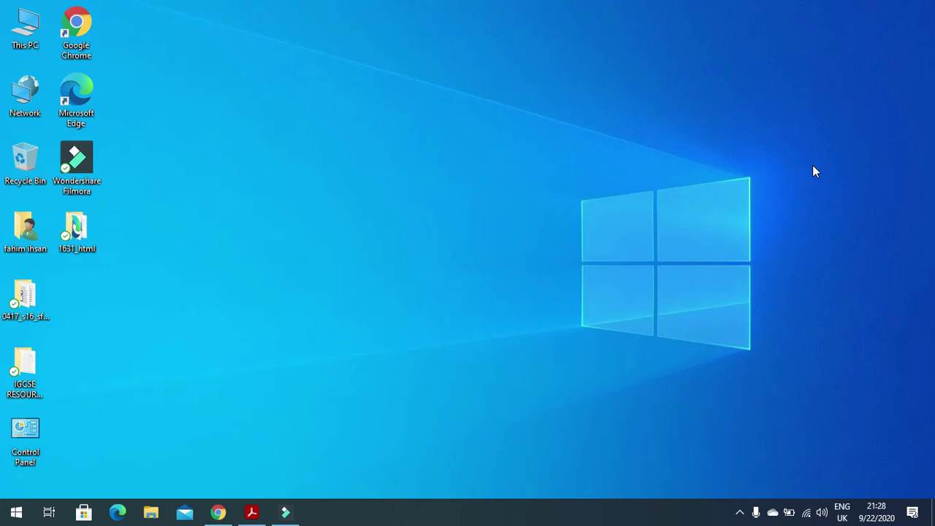
Restore the exam paper PDF in Adobe Acrobat Reader from the taskbar.
left_click(252, 512)
Scroll to page 6 and highlight the Task 3 introduction about 1631currency.csv and efficient methods.
left_click_drag(889, 109, 904, 358)
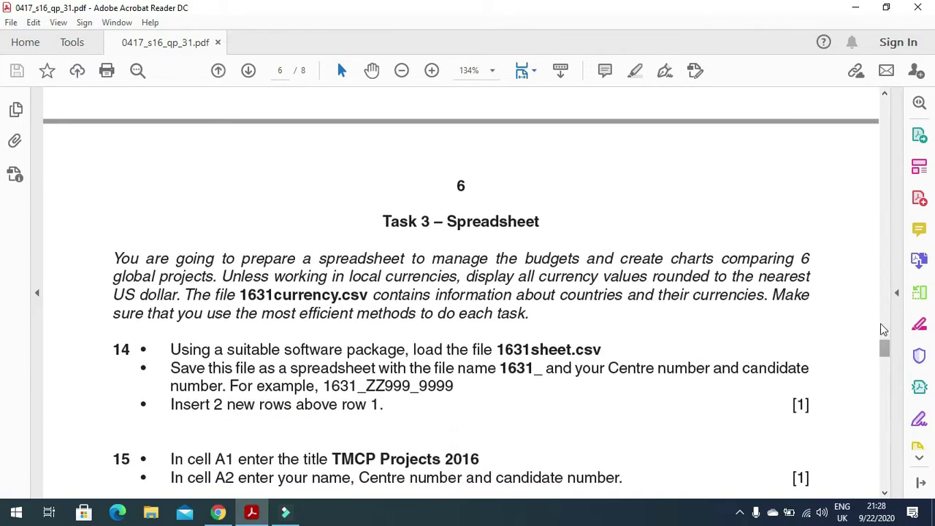
mouse_move(107, 262)
left_mouse_down()
mouse_move(336, 277)
mouse_move(443, 260)
mouse_move(816, 268)
left_mouse_up()
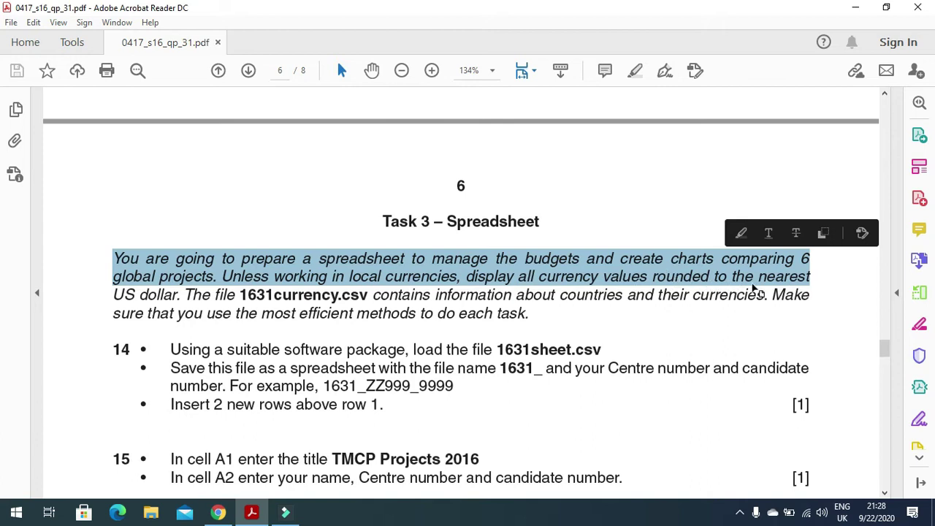
left_click_drag(112, 296, 260, 299)
left_click_drag(343, 299, 742, 306)
left_click_drag(114, 315, 528, 322)
Highlight the question 14 instruction to load 1631sheet.csv, then bring up a file browser.
scroll(293, 128, "down", 3)
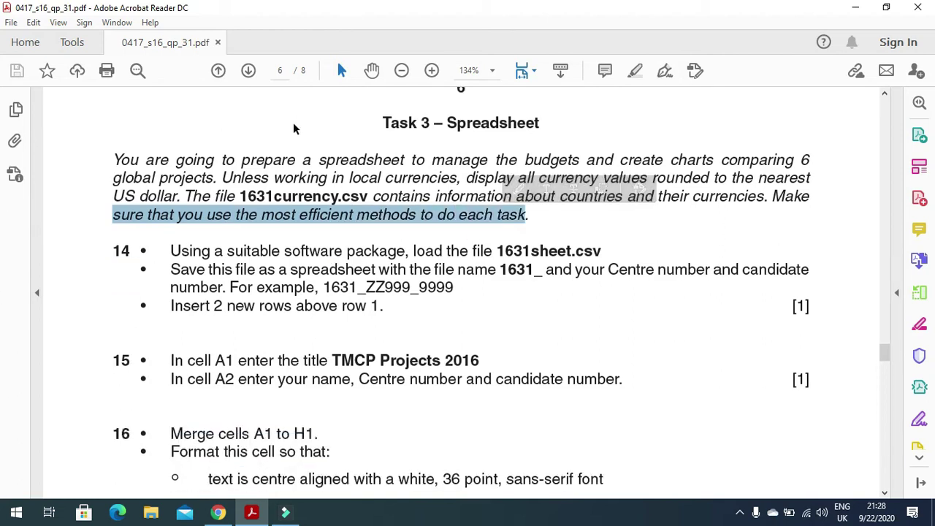
left_click_drag(169, 252, 521, 254)
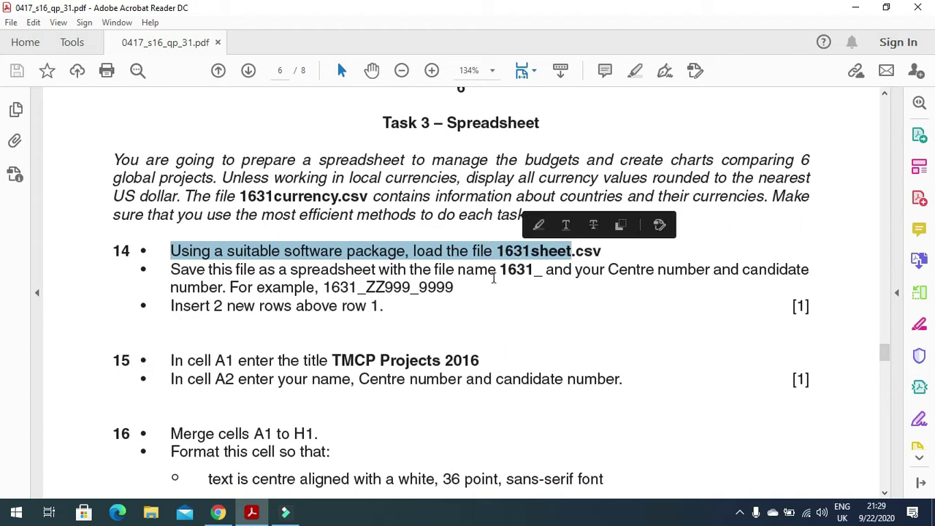
left_click(151, 513)
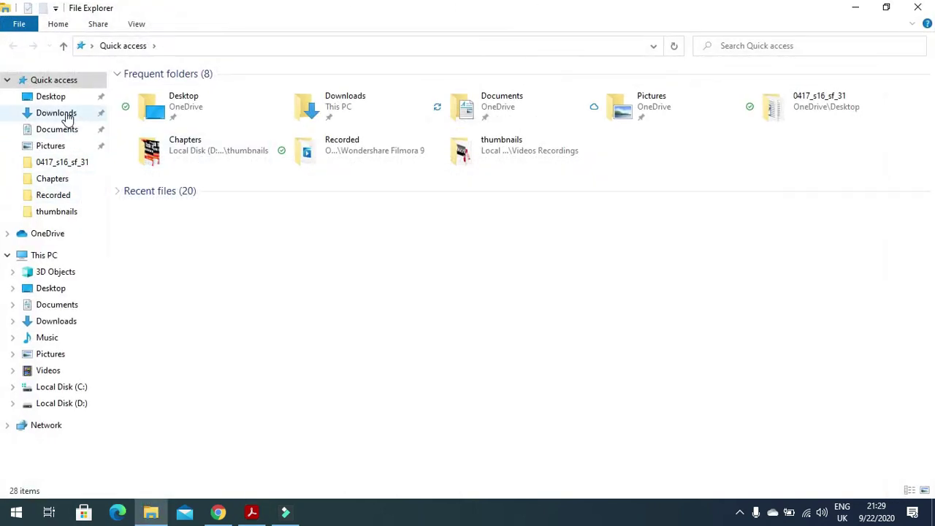
Open 1631sheet from the Desktop's 0417_s16_sf_31 folder in Excel.
left_click(50, 96)
double_click(176, 118)
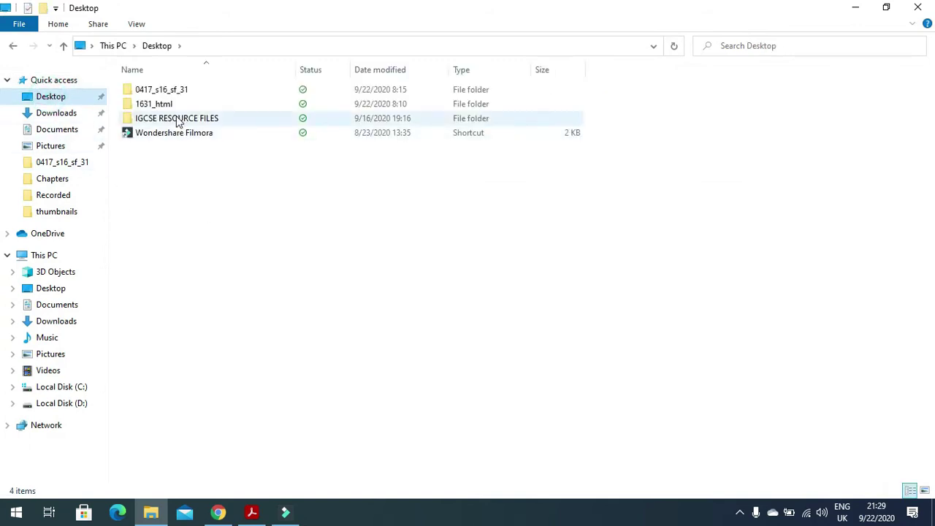
left_click(14, 48)
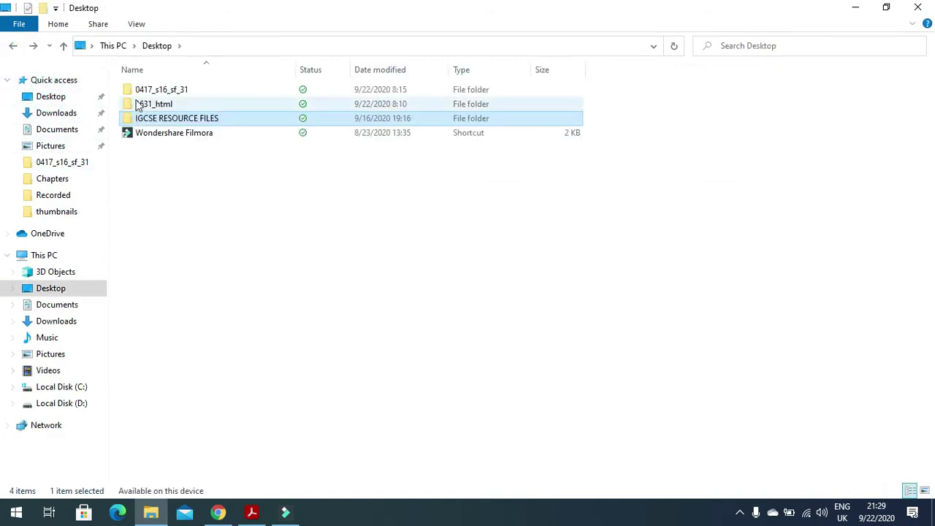
double_click(142, 91)
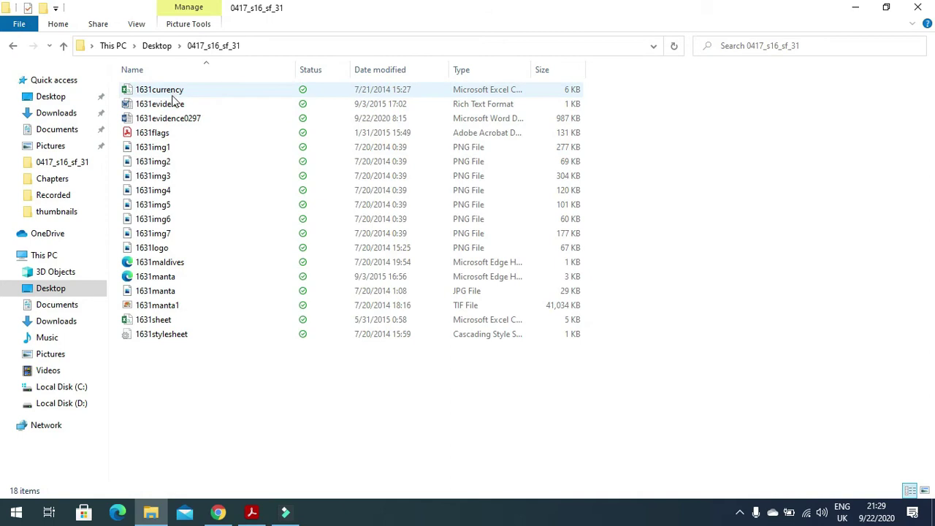
left_click(178, 320)
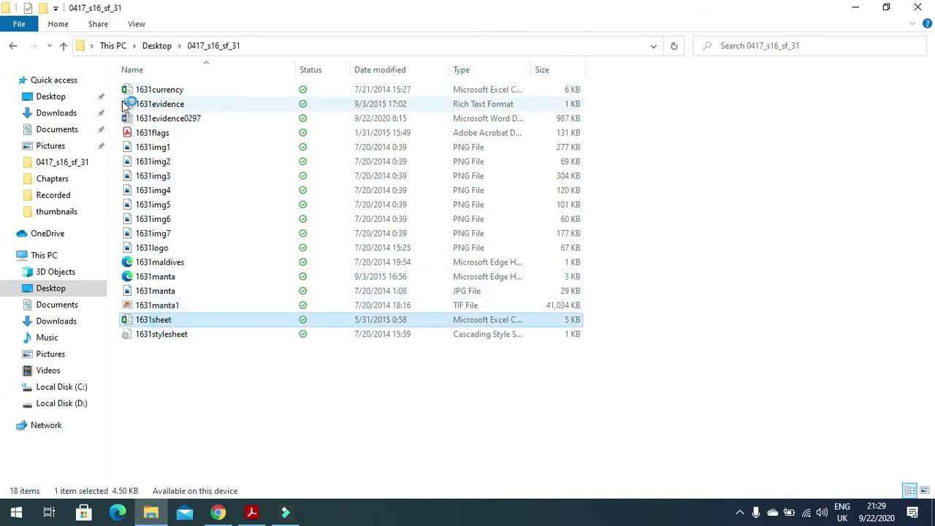
double_click(174, 319)
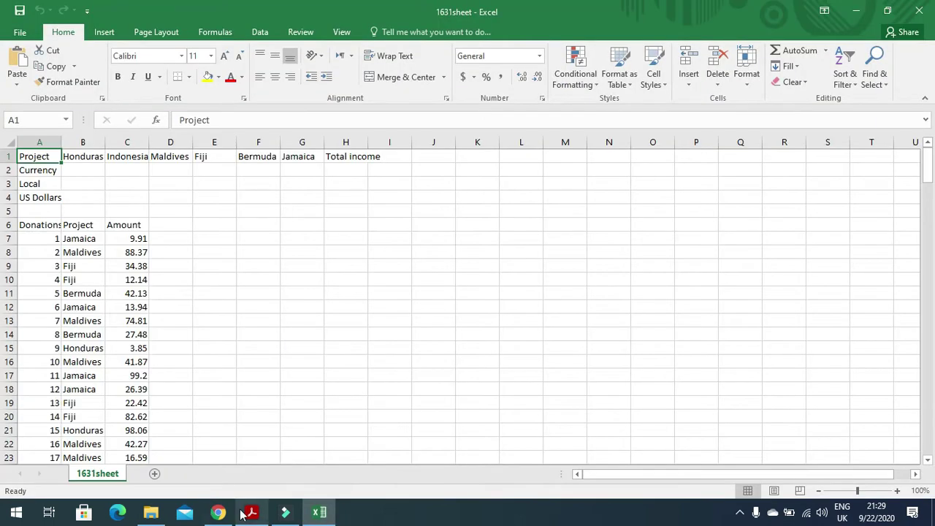
left_click(252, 513)
Highlight the exam instruction giving the required spreadsheet file name.
left_click_drag(169, 273, 304, 270)
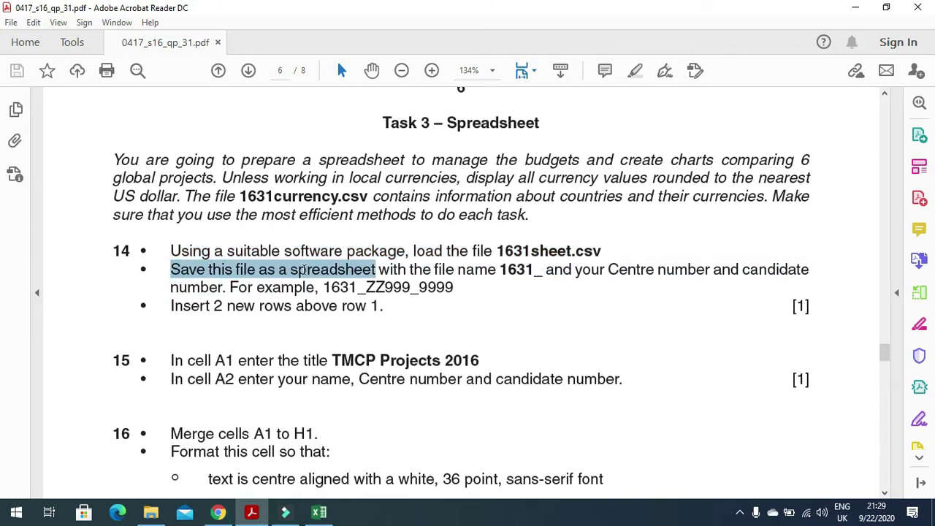
mouse_move(374, 271)
left_mouse_down()
mouse_move(710, 272)
mouse_move(739, 285)
left_mouse_up()
left_click(319, 513)
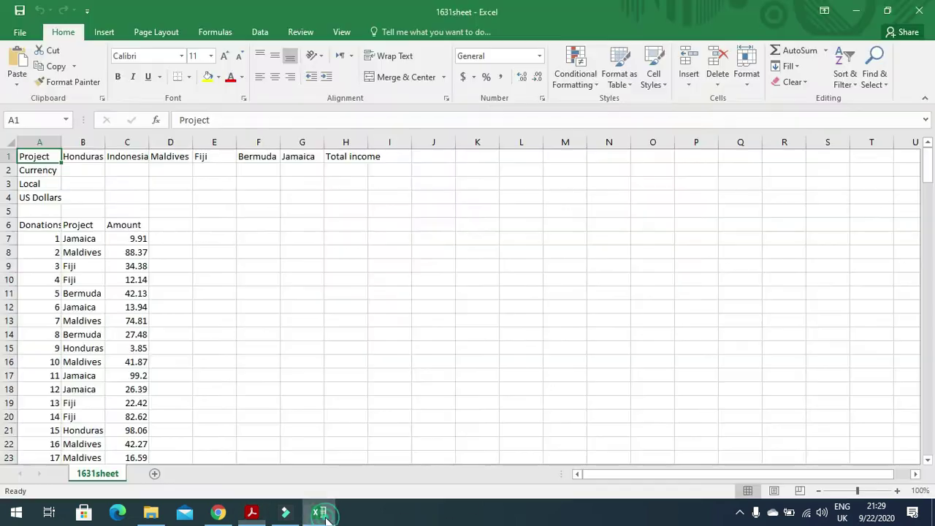
Save the workbook as an Excel Workbook named 1631_ plus centre and candidate numbers.
left_click(19, 32)
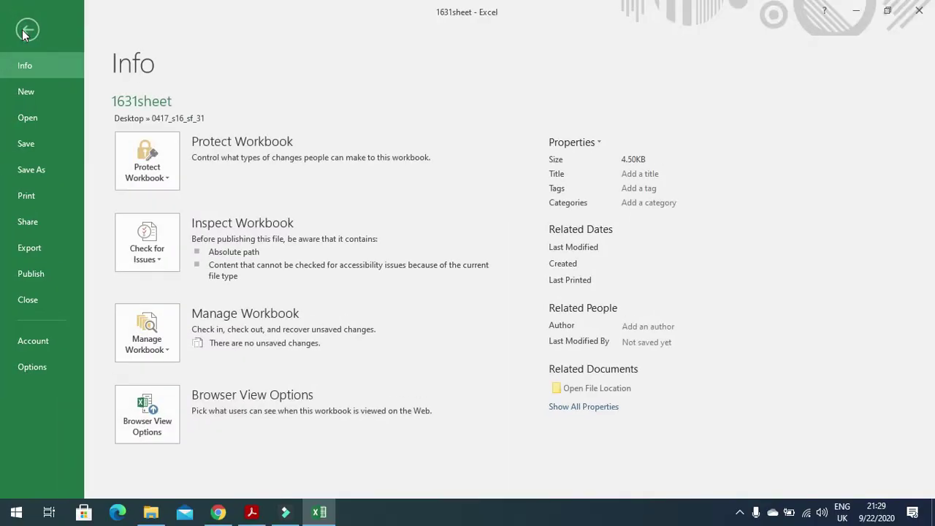
left_click(32, 166)
left_click(158, 228)
left_click(161, 234)
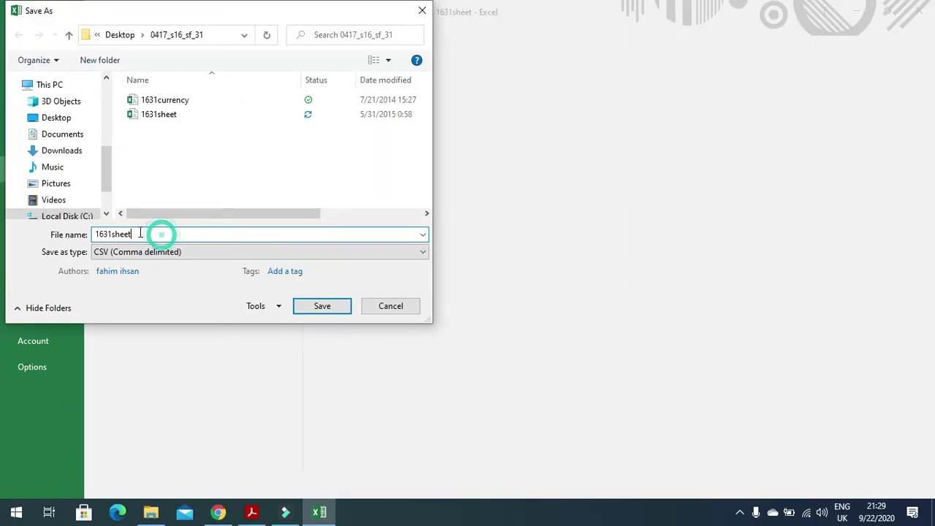
key("BackSpace")
key("BackSpace")
key("BackSpace")
key("BackSpace")
key("BackSpace")
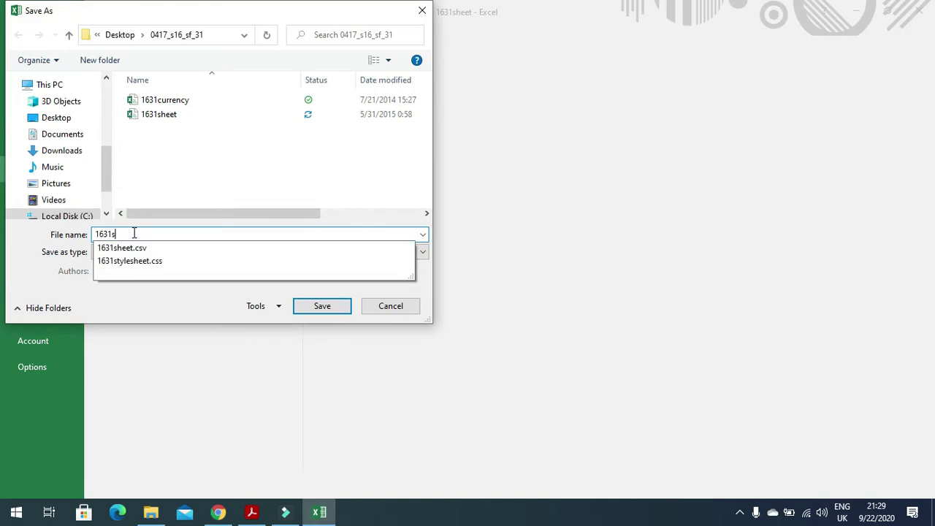
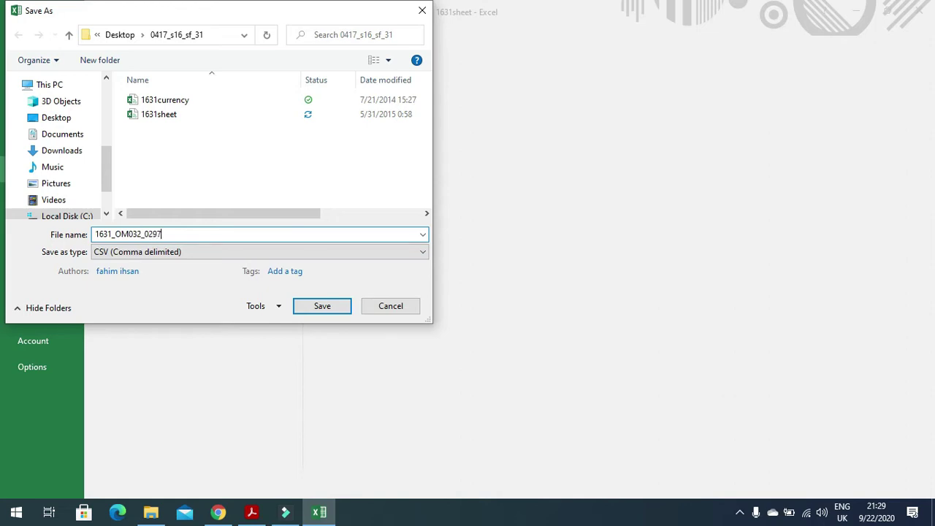
left_click(175, 252)
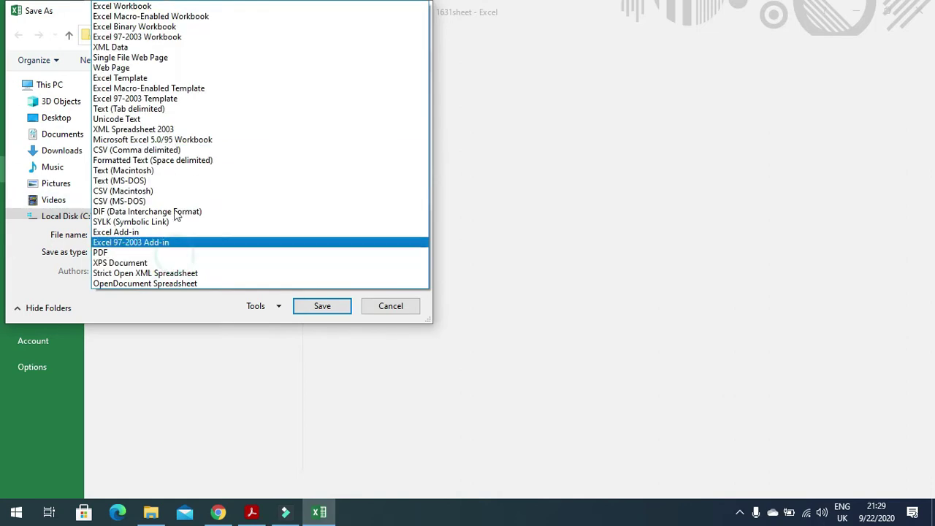
left_click(157, 6)
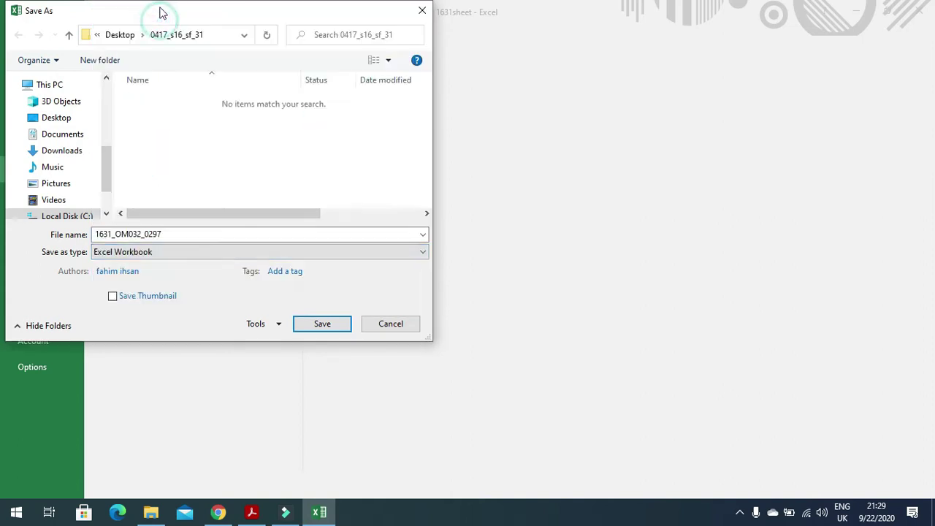
left_click(325, 330)
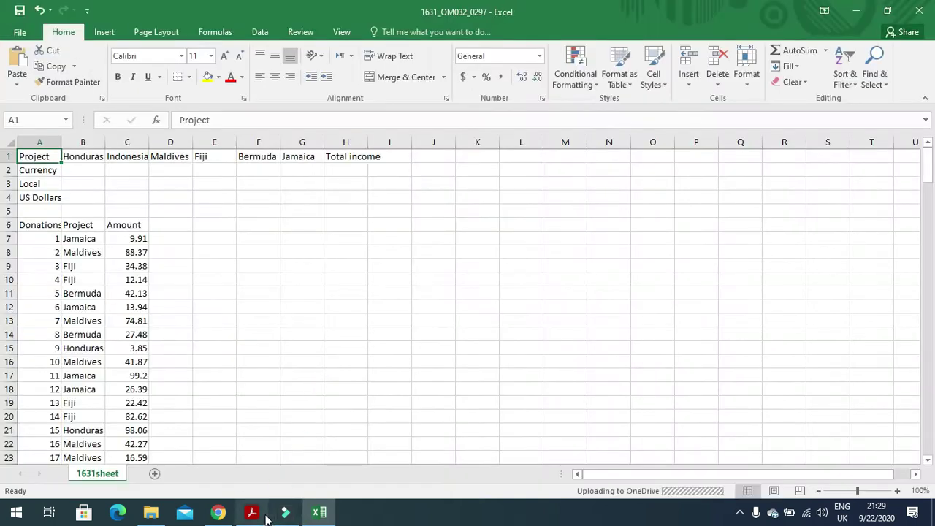
left_click(253, 514)
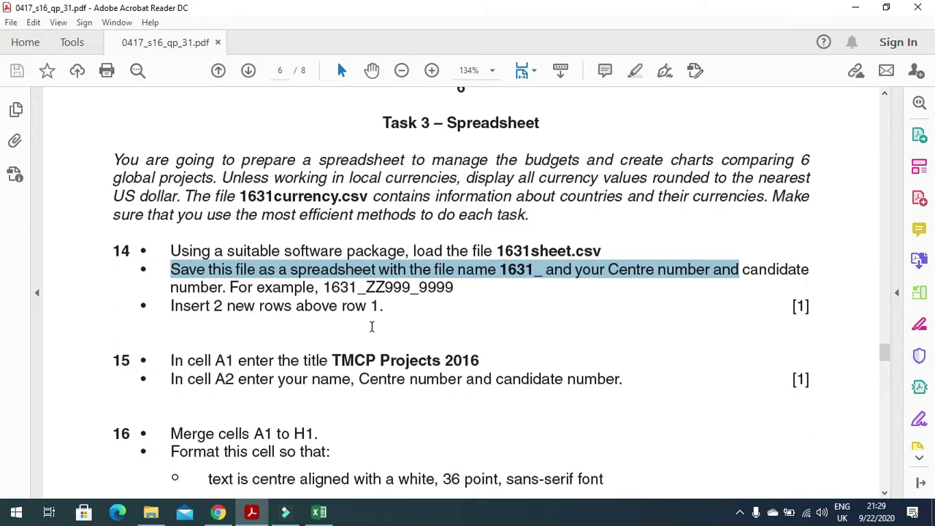
Insert two blank rows above row 1, moving the Project headings to row 3.
scroll(333, 334, "down", 1)
left_click_drag(167, 274, 385, 278)
key("alt+Tab")
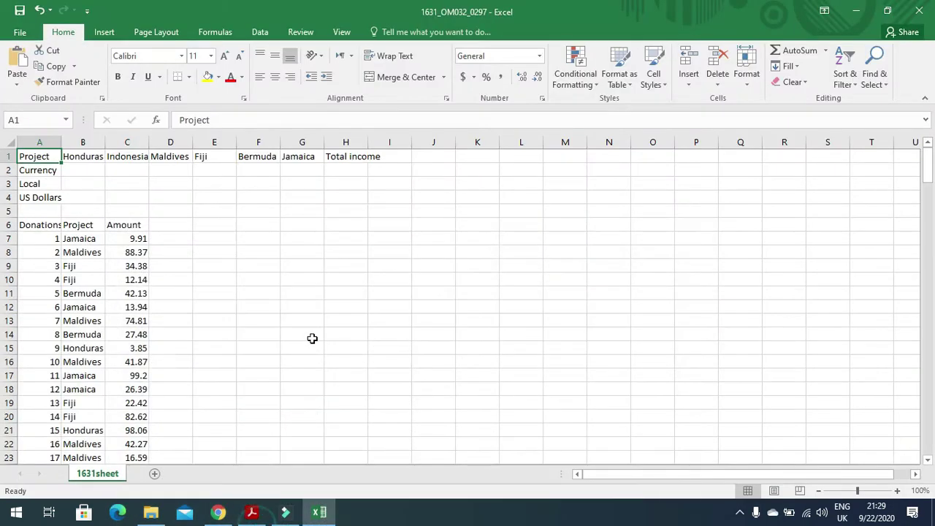
left_click(11, 157)
right_click(10, 156)
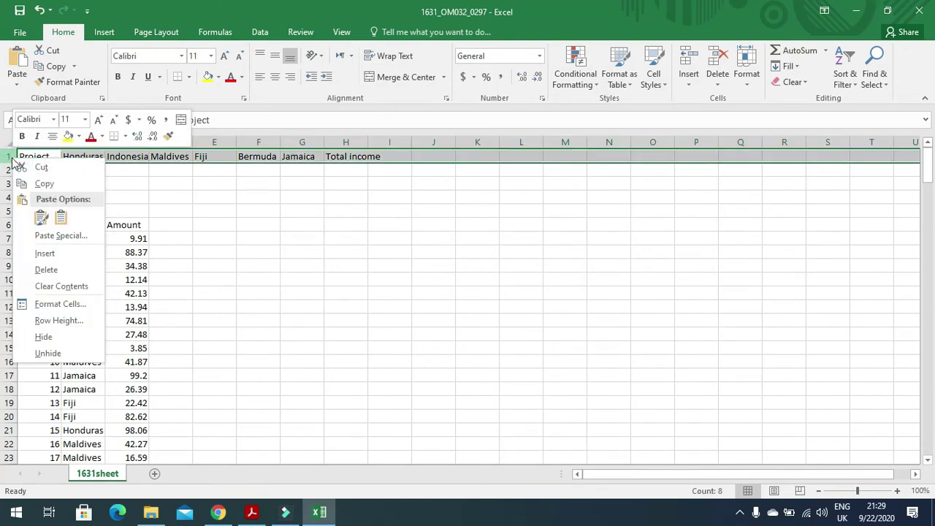
left_click(42, 253)
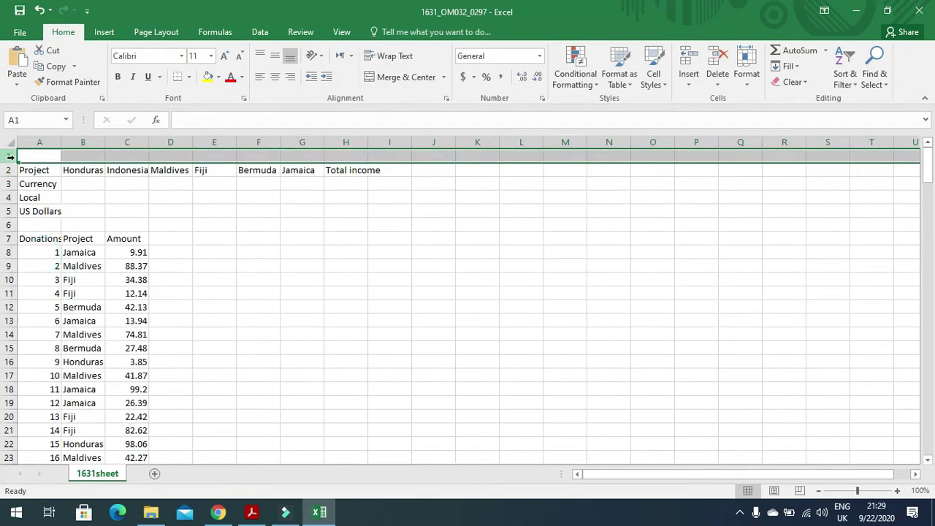
right_click(10, 158)
left_click(42, 249)
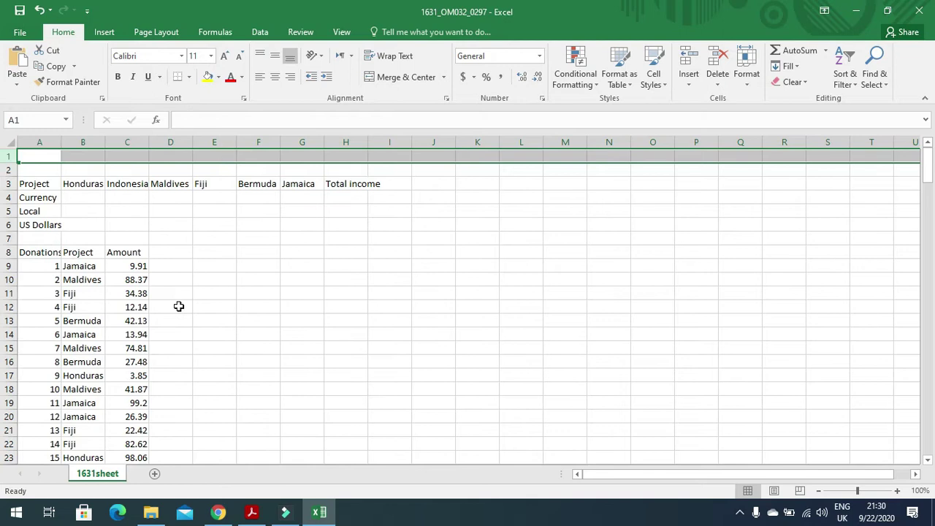
key("alt+Tab")
Copy the title TMCP Projects 2016 from the exam paper into cell A1.
left_click_drag(174, 327, 299, 328)
left_click_drag(483, 329, 333, 328)
key("ctrl+c")
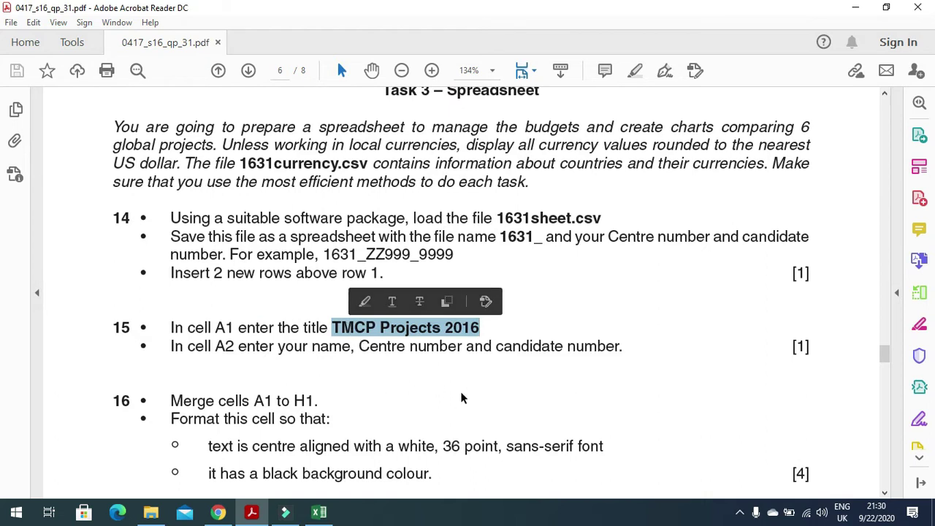
key("alt+Tab")
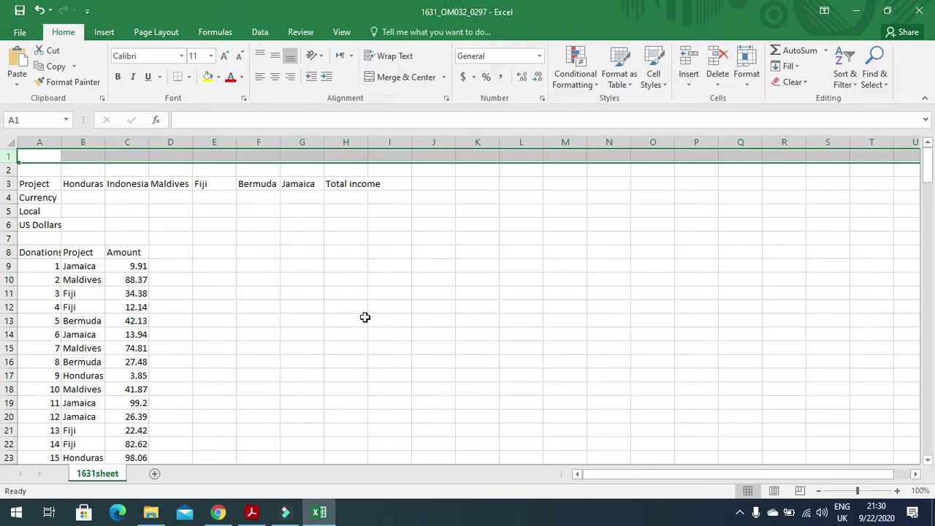
left_click(43, 159)
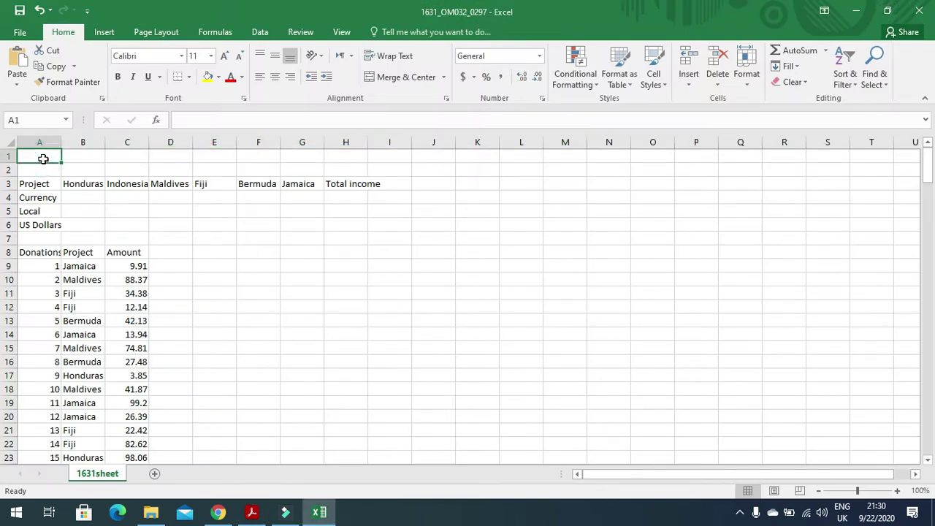
key("ctrl+v")
key("alt+Tab")
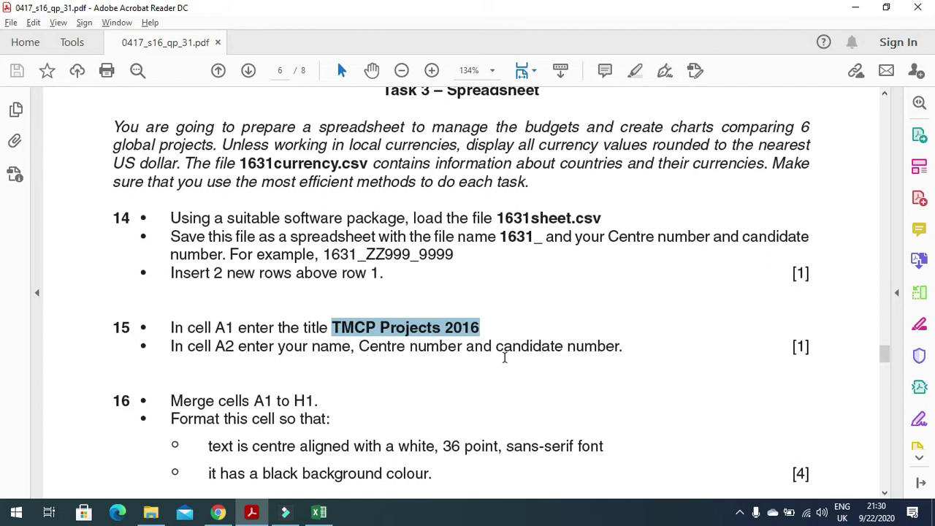
Enter the candidate's name, centre and candidate numbers in cell A2.
key("alt+Tab")
left_click(32, 168)
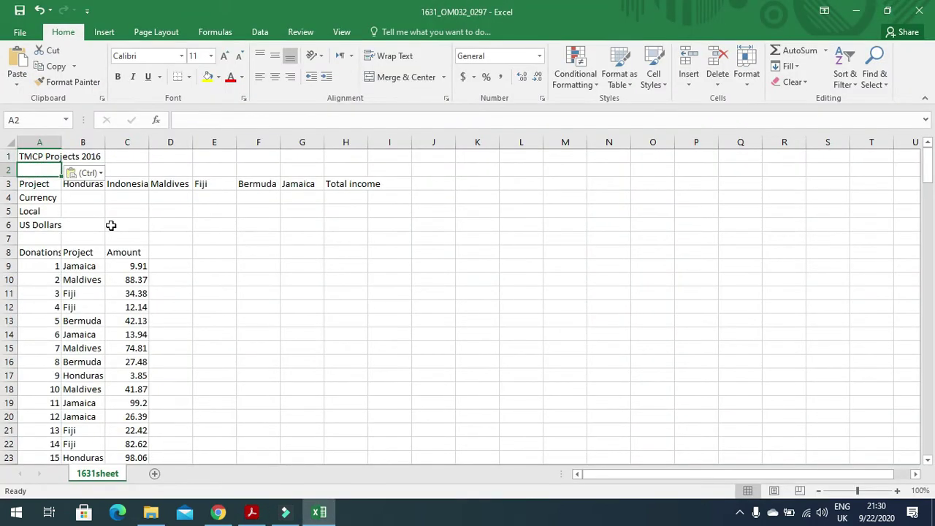
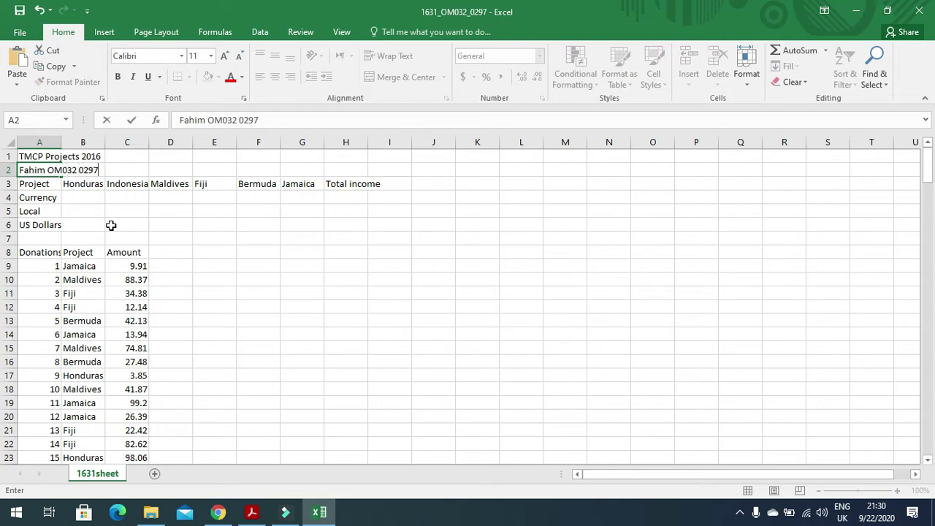
key("alt+Tab")
Merge and centre cells A1 to H1 for the title.
scroll(196, 353, "down", 3)
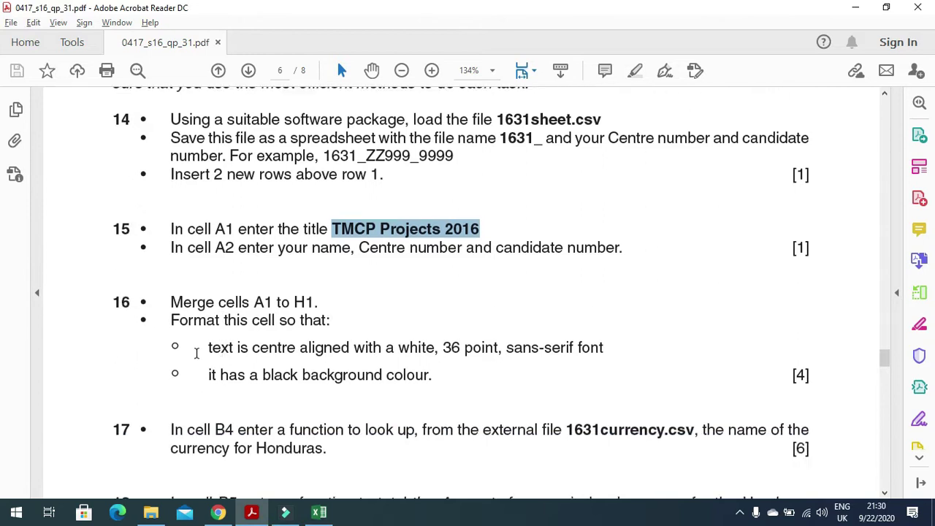
left_click_drag(170, 305, 319, 305)
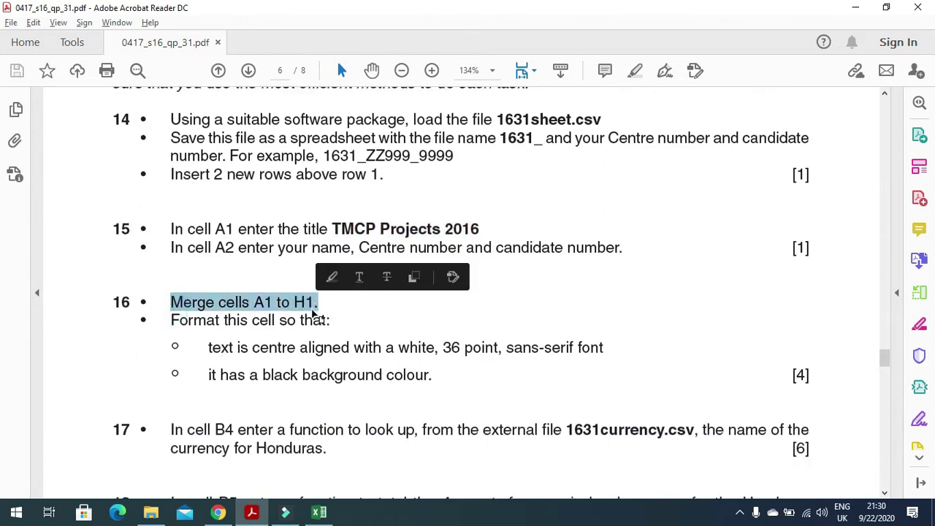
key("alt+Tab")
left_click(188, 220)
left_click_drag(57, 156, 350, 156)
left_click(393, 77)
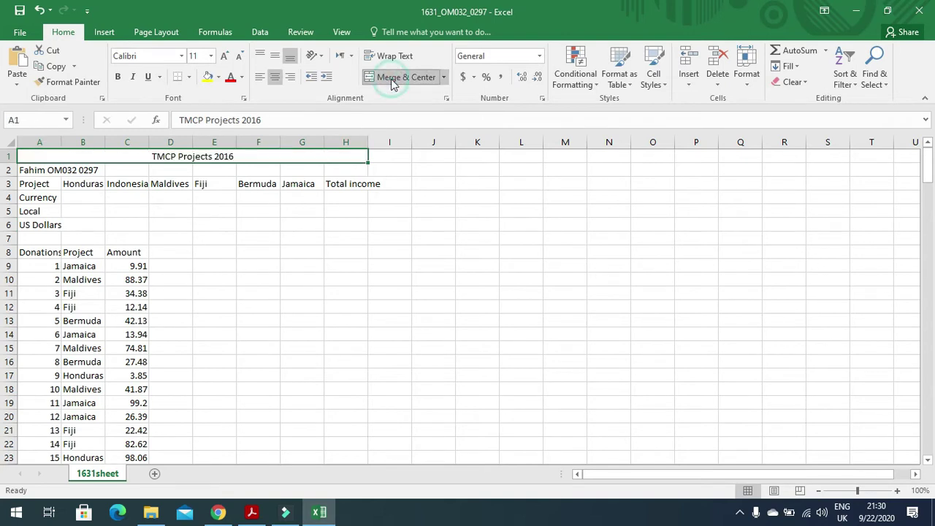
Make the title white 36-point Arial, centre-aligned.
key("alt+Tab")
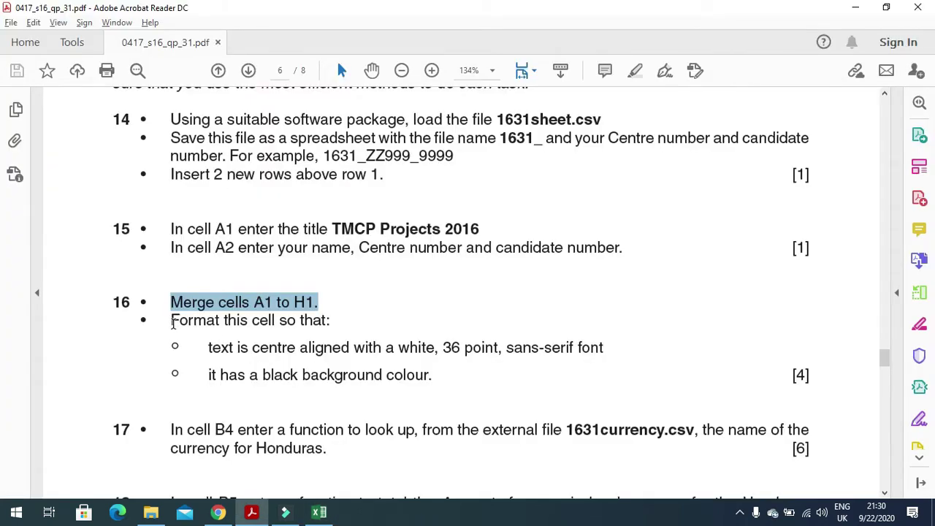
left_click_drag(202, 350, 484, 358)
key("alt+Tab")
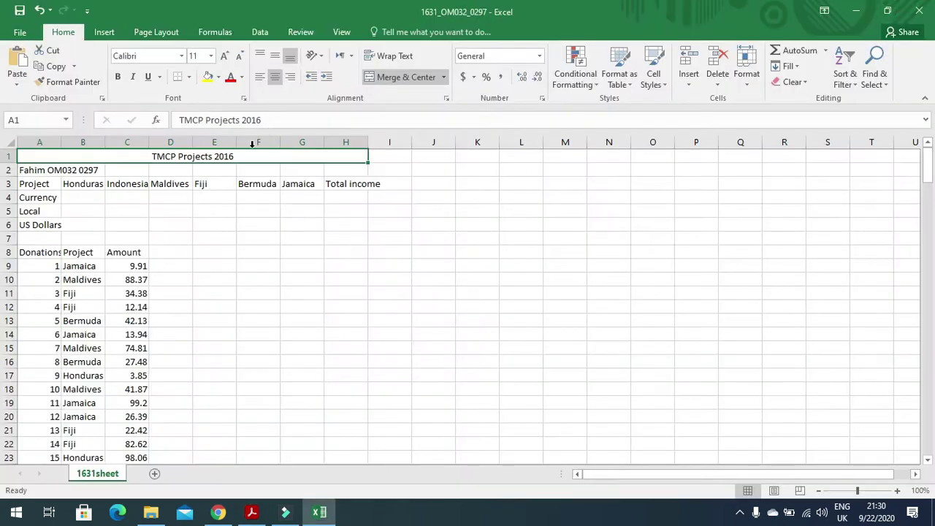
left_click(242, 78)
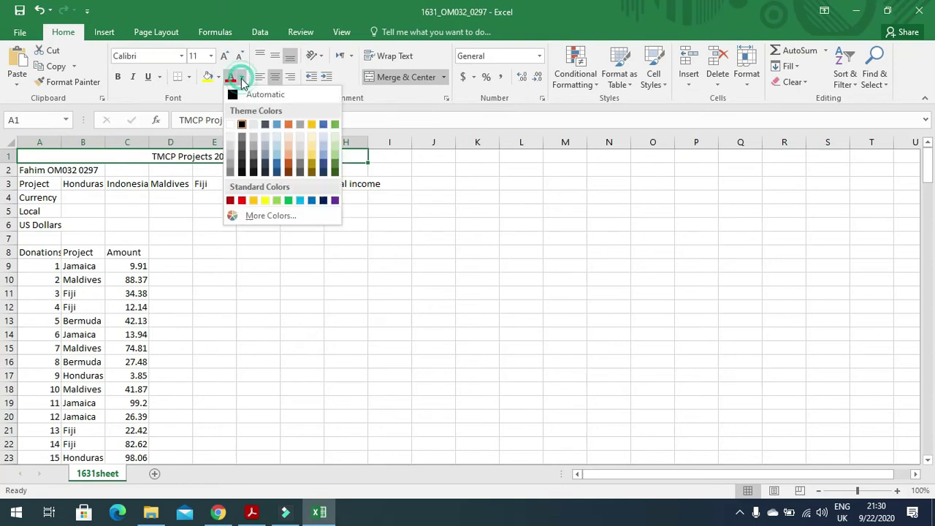
left_click(230, 124)
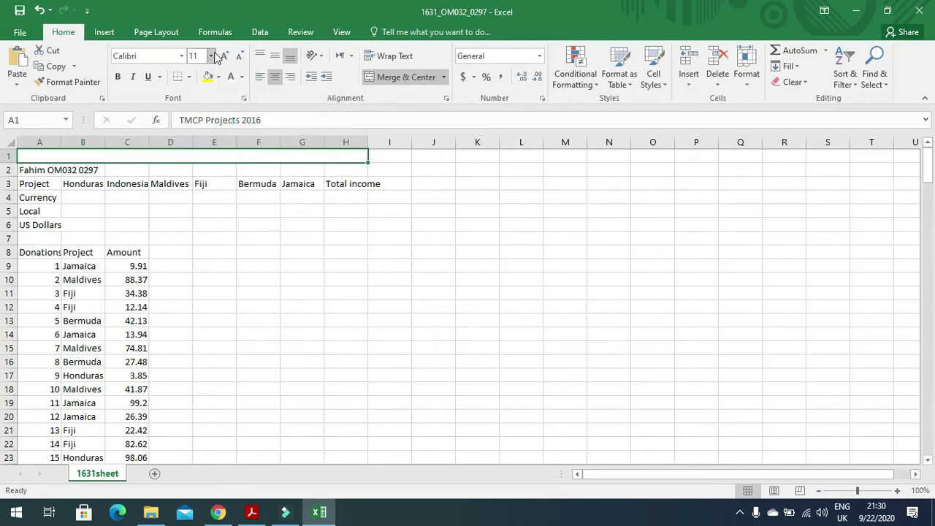
left_click(211, 56)
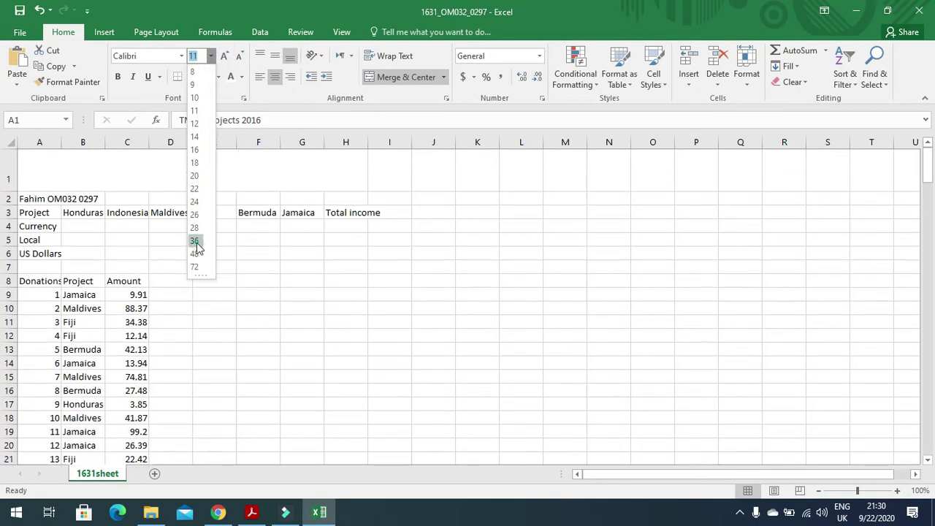
left_click(195, 242)
left_click(181, 56)
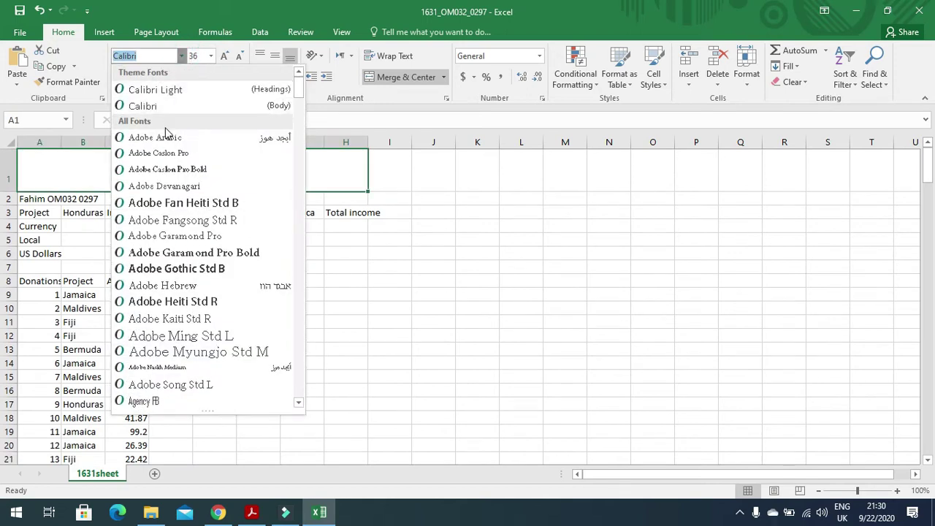
scroll(168, 167, "down", 2)
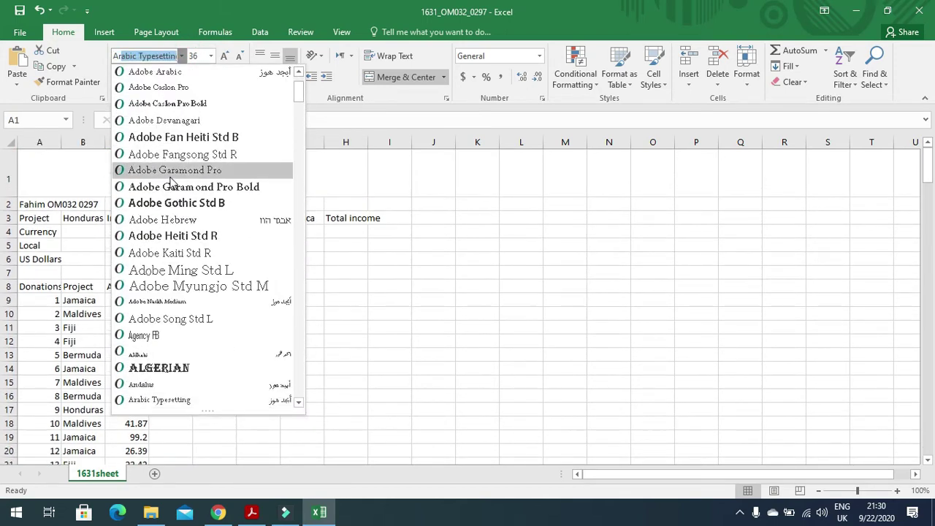
left_click(139, 401)
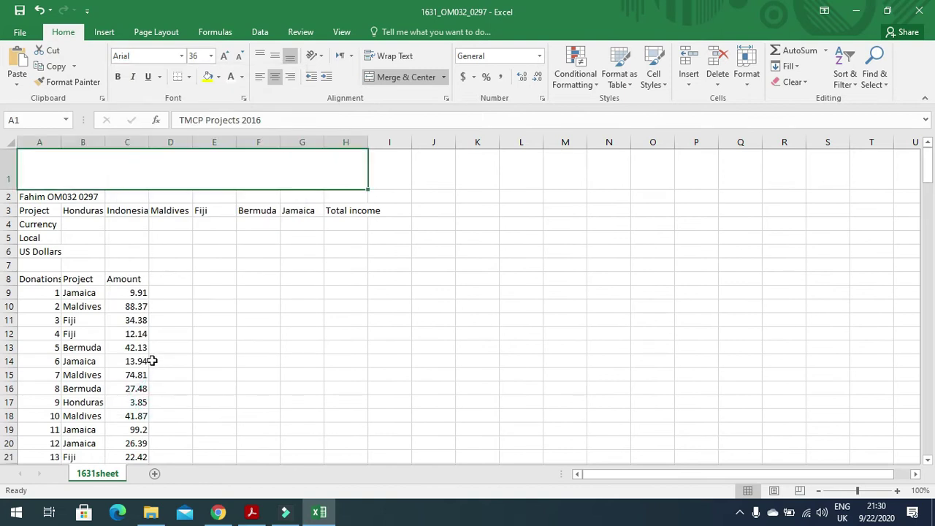
left_click(276, 77)
Give the merged title cell a black fill and keep it centred.
key("alt+Tab")
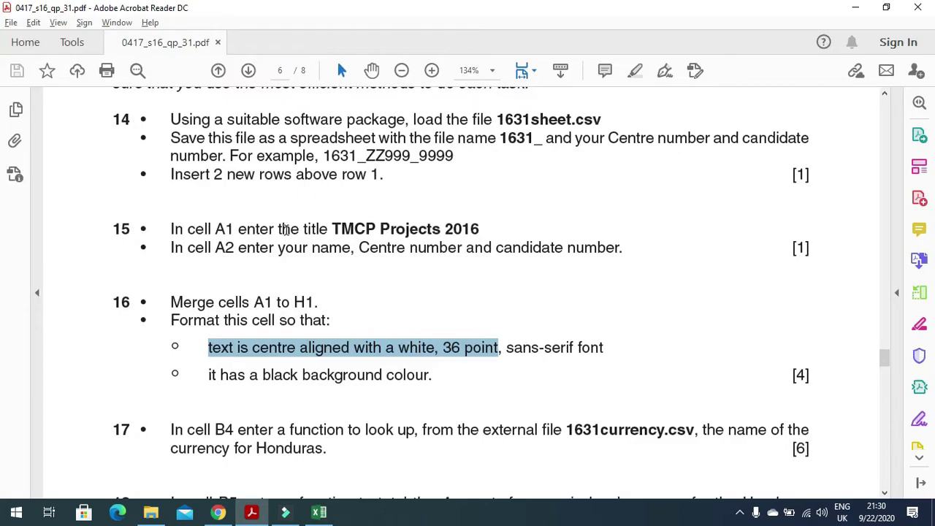
left_click_drag(209, 376, 433, 380)
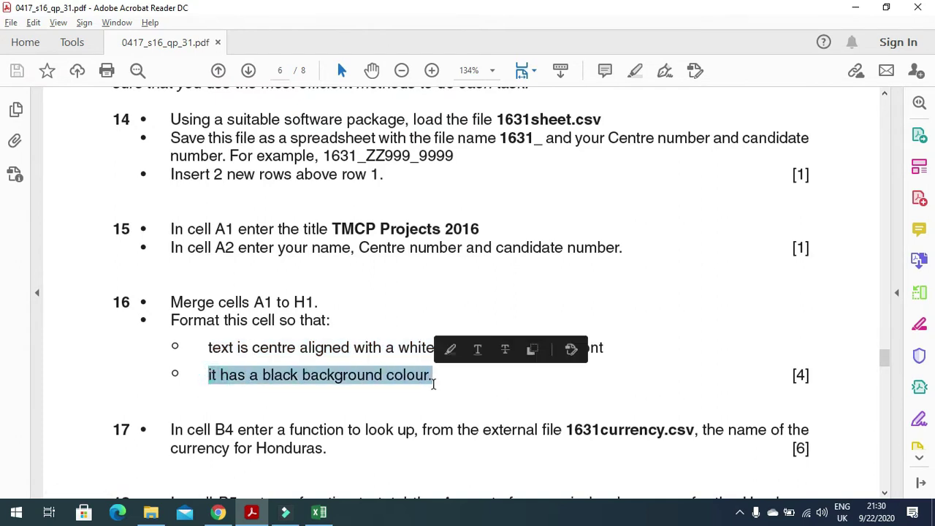
key("alt+Tab")
left_click(219, 78)
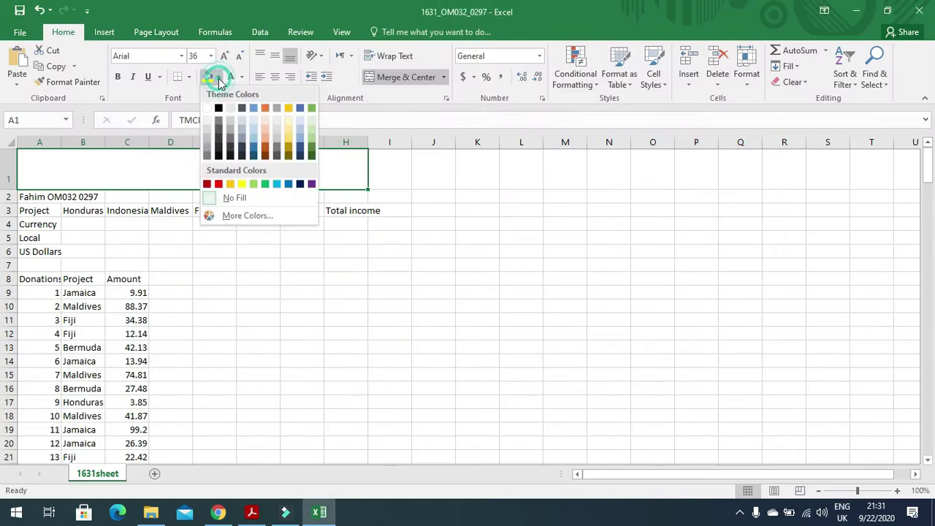
left_click(219, 107)
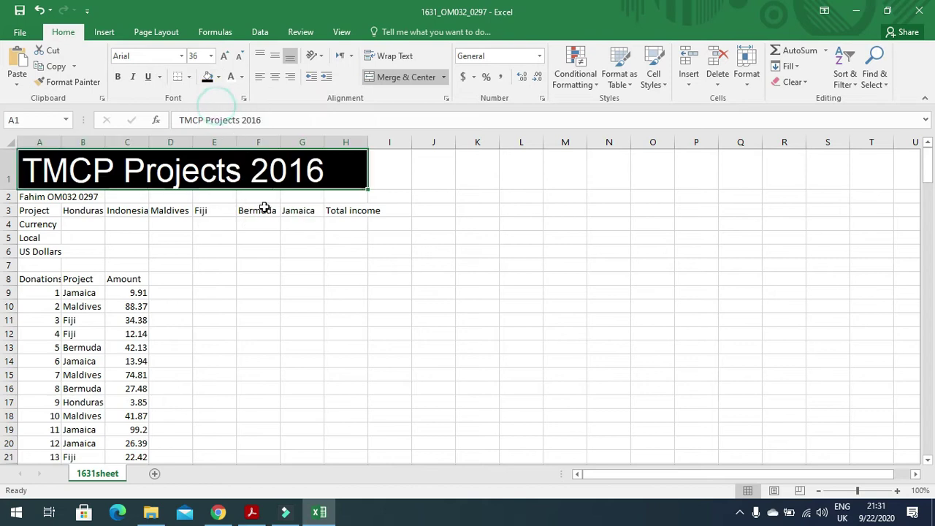
left_click(275, 76)
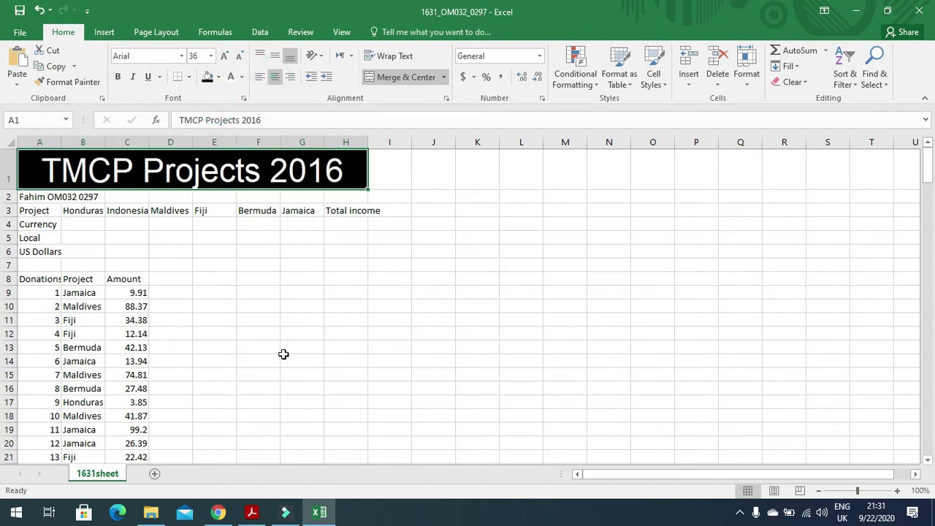
key("alt+Tab")
Highlight question 17's instruction to look up Honduras's currency in 1631currency.csv for B4.
scroll(219, 391, "down", 2)
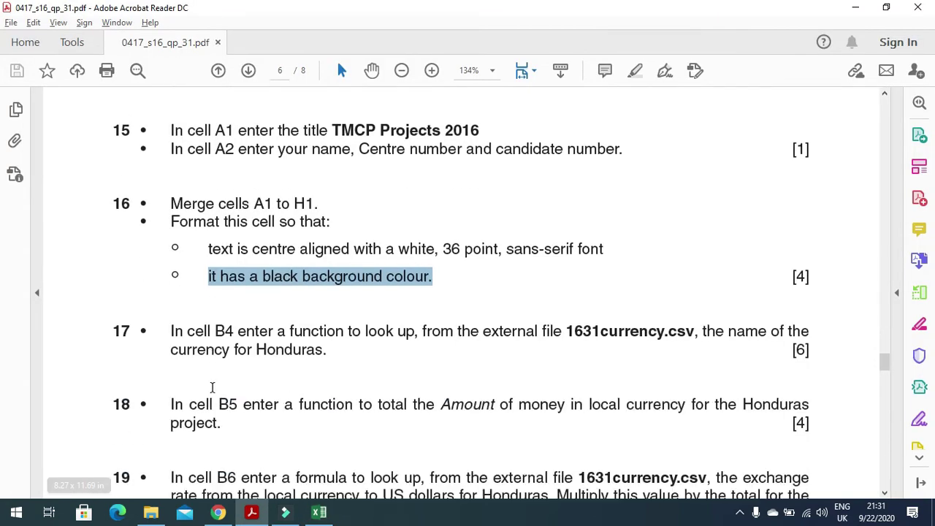
left_click_drag(172, 333, 584, 336)
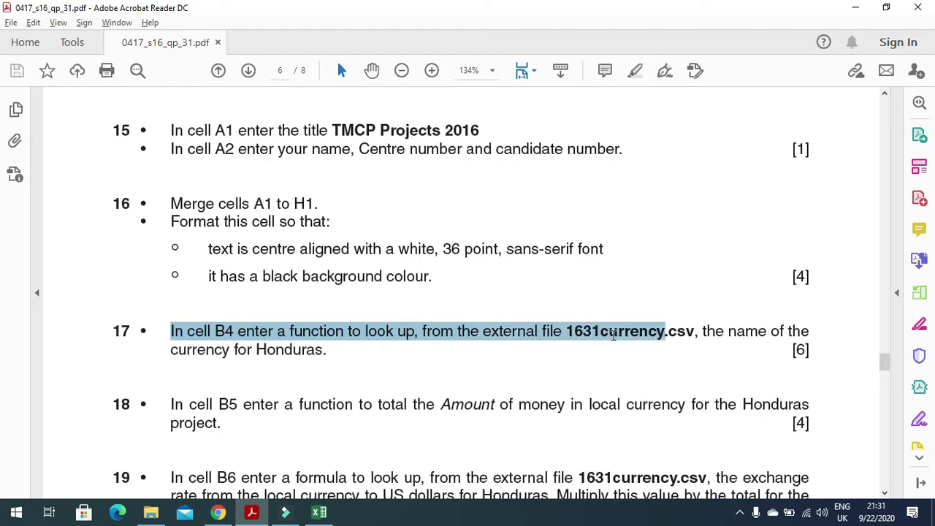
left_click_drag(657, 338, 656, 338)
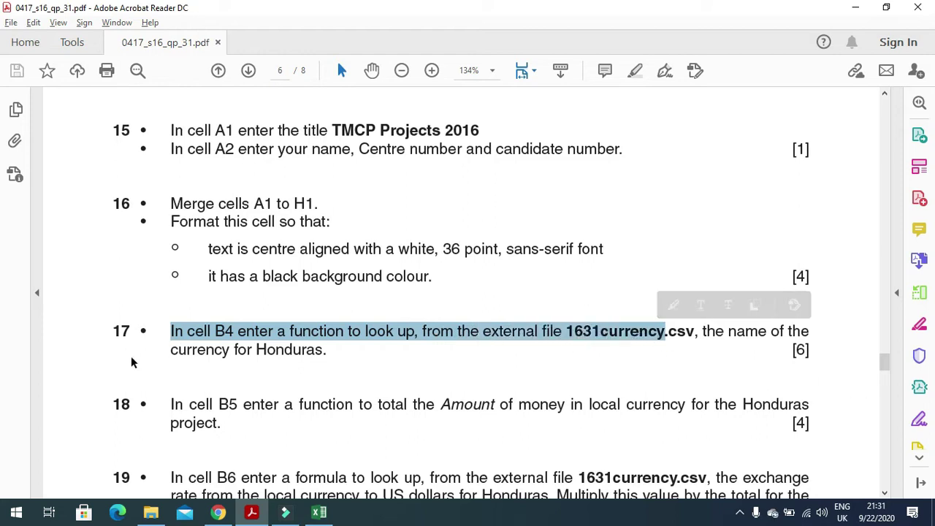
left_click(151, 512)
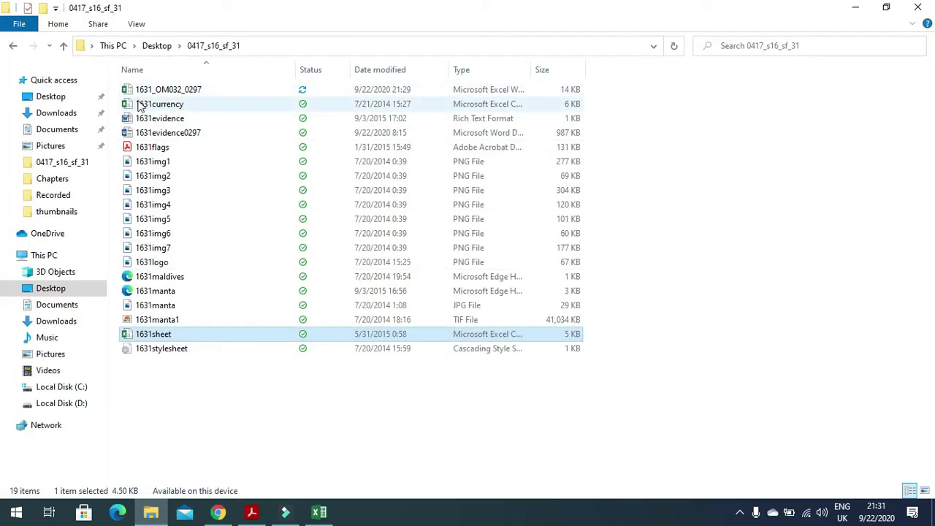
Open 1631currency in Excel, then return to the 1631_ workbook and select B4.
double_click(176, 109)
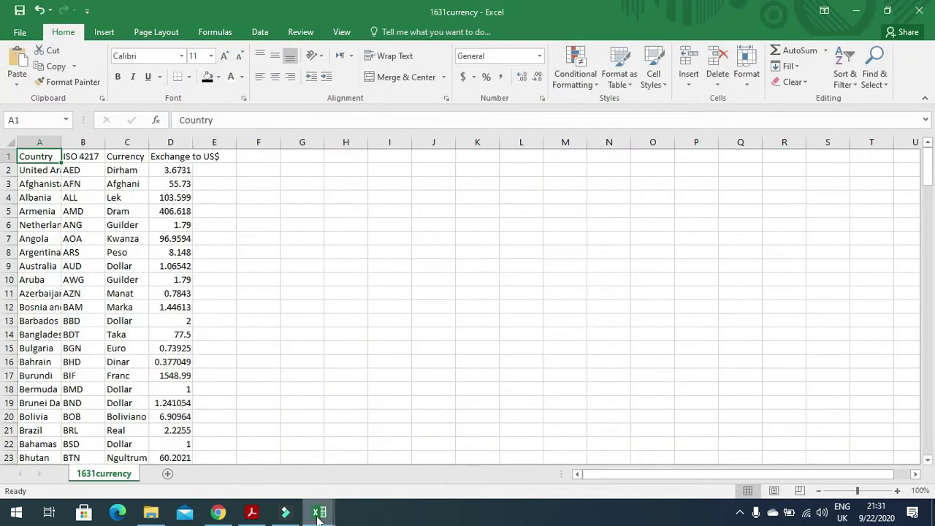
mouse_move(326, 518)
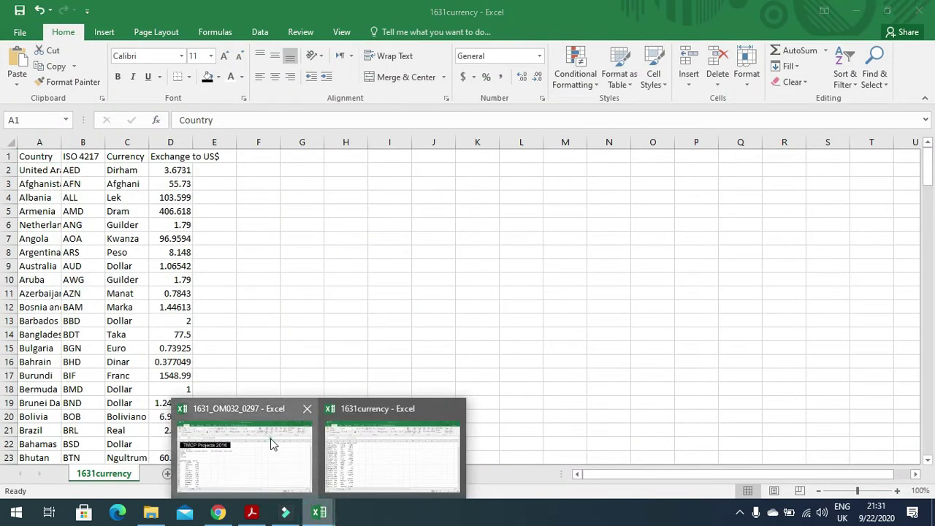
left_click(270, 442)
left_click(83, 224)
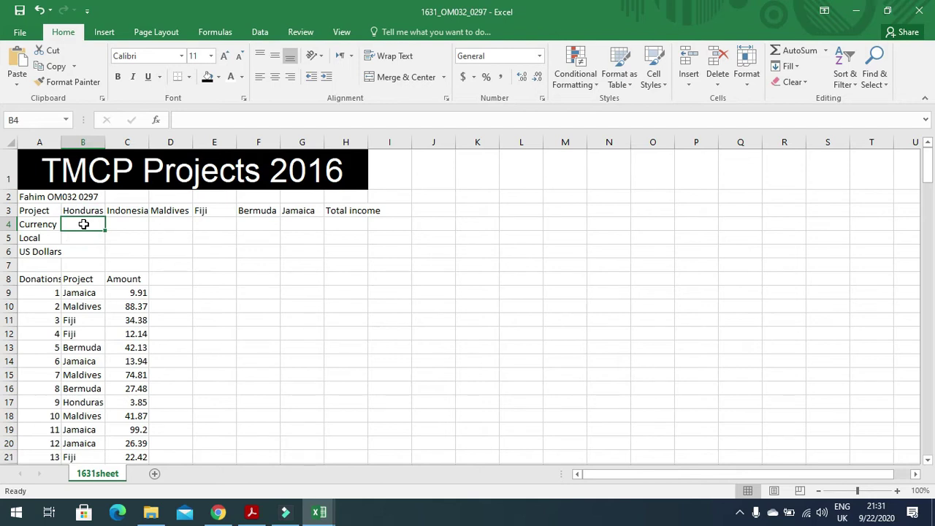
In B4 enter =VLOOKUP(B3, 1631currency's $A$2:$C$183, 3, so far.
type("=VL")
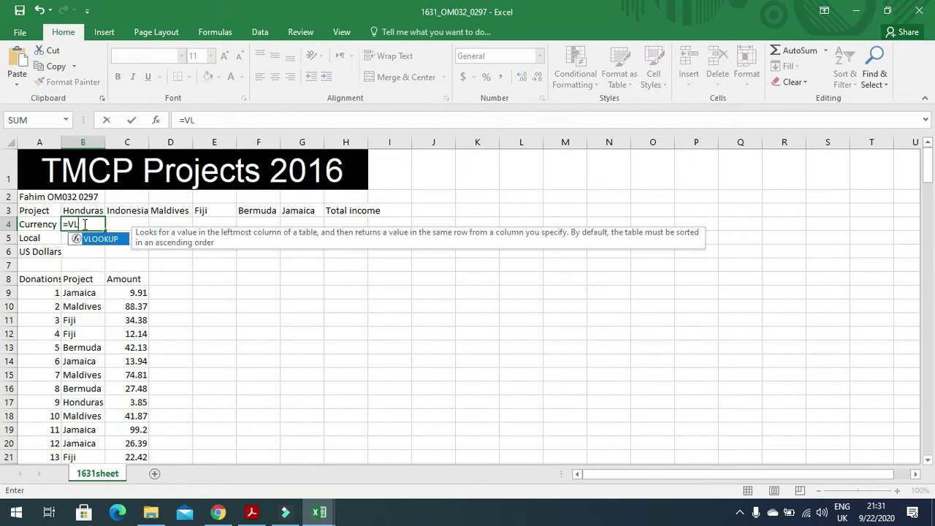
type("OOKUP(")
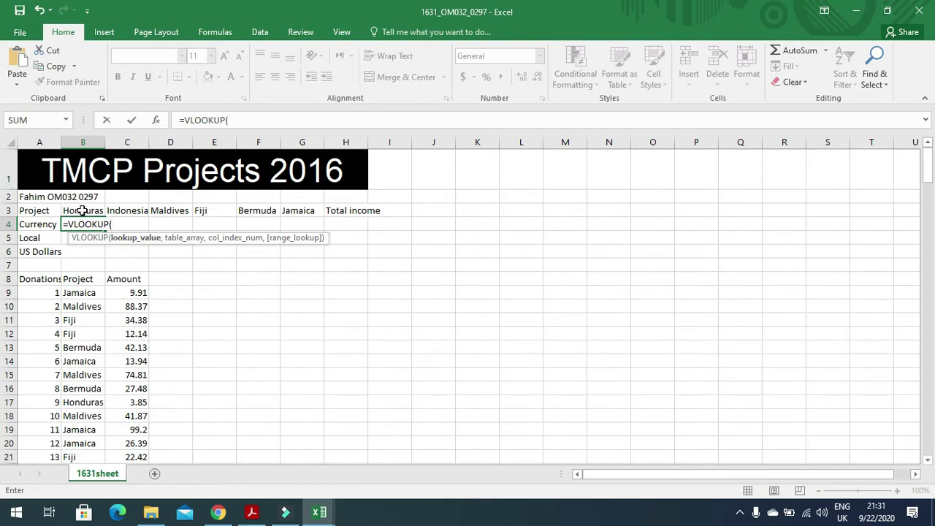
left_click(83, 211)
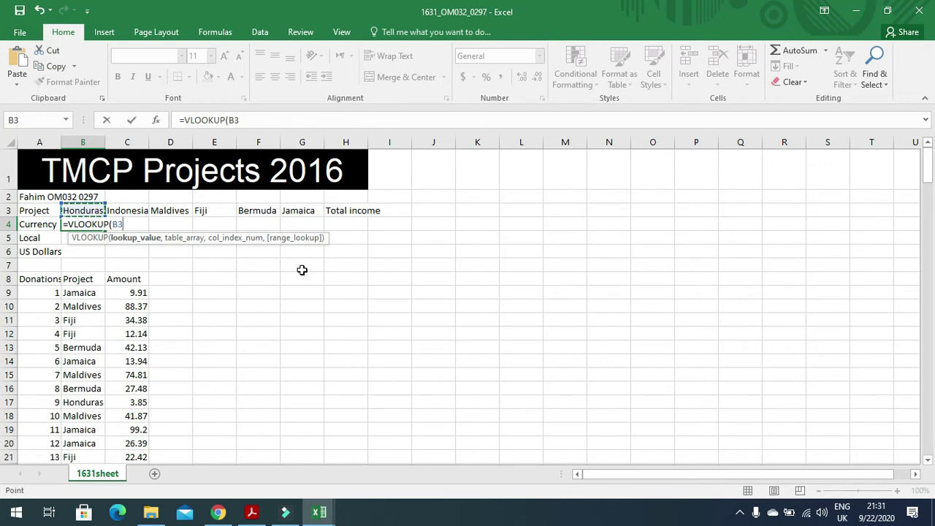
type(",")
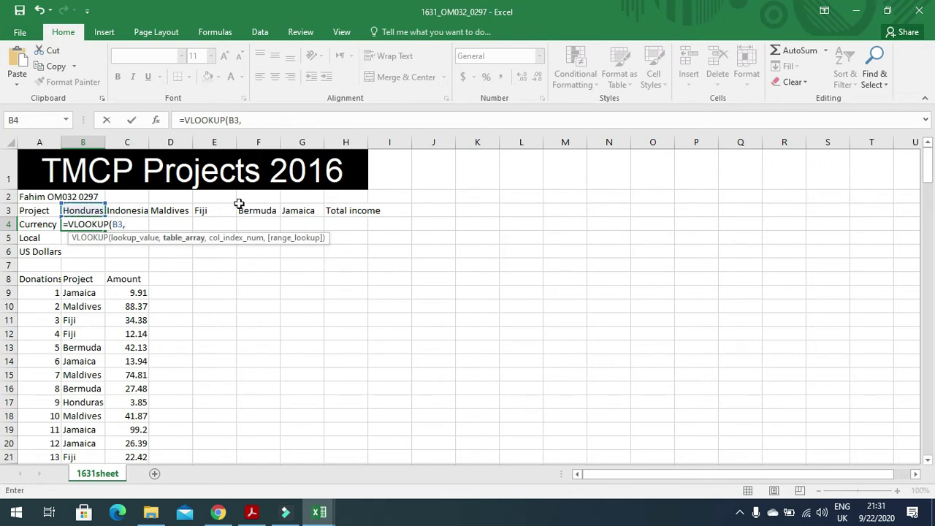
left_click(318, 511)
left_click(352, 475)
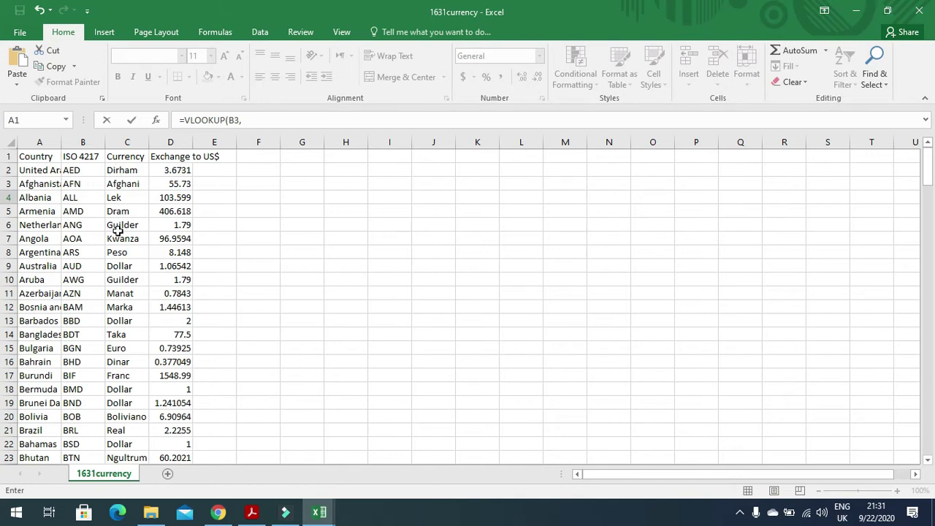
left_click(41, 169)
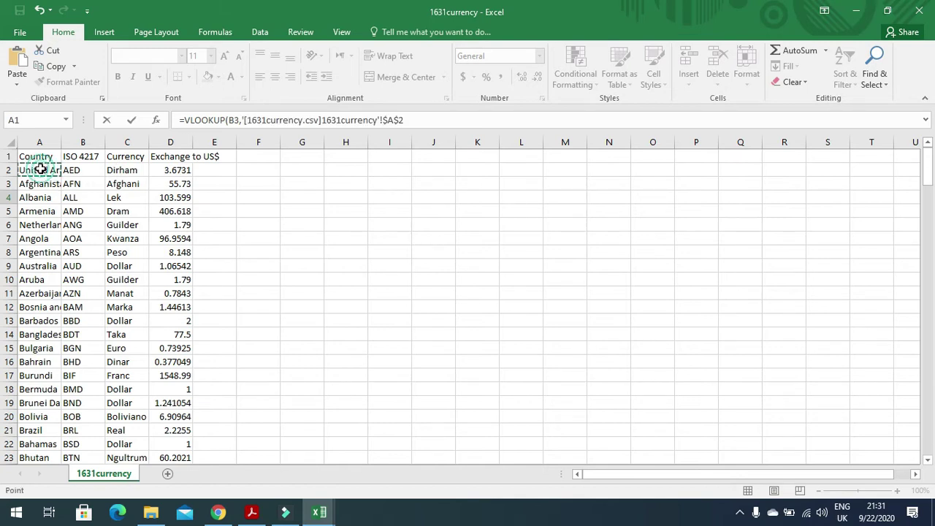
left_click_drag(41, 169, 137, 442)
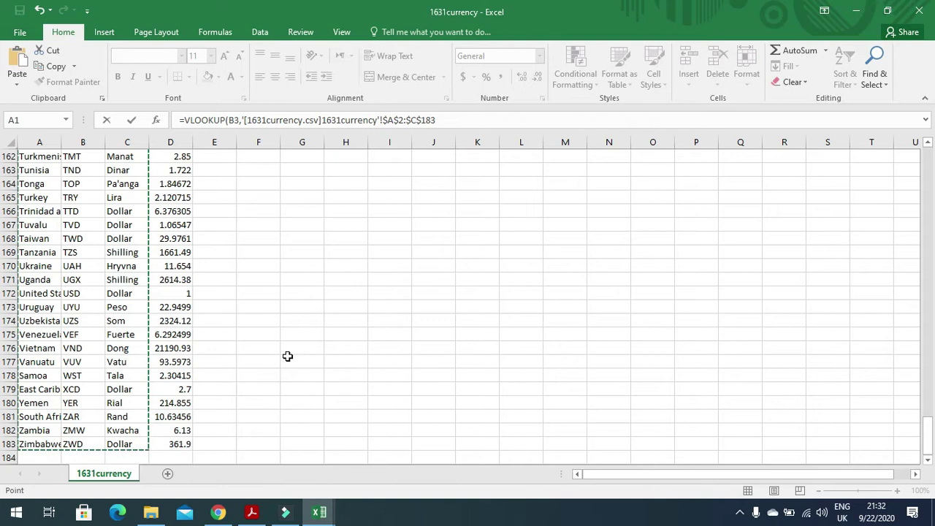
type(",3")
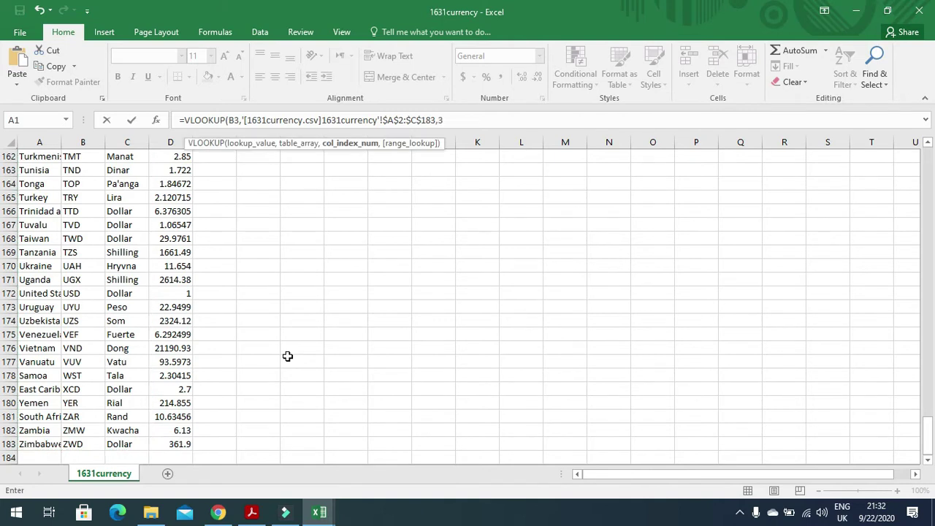
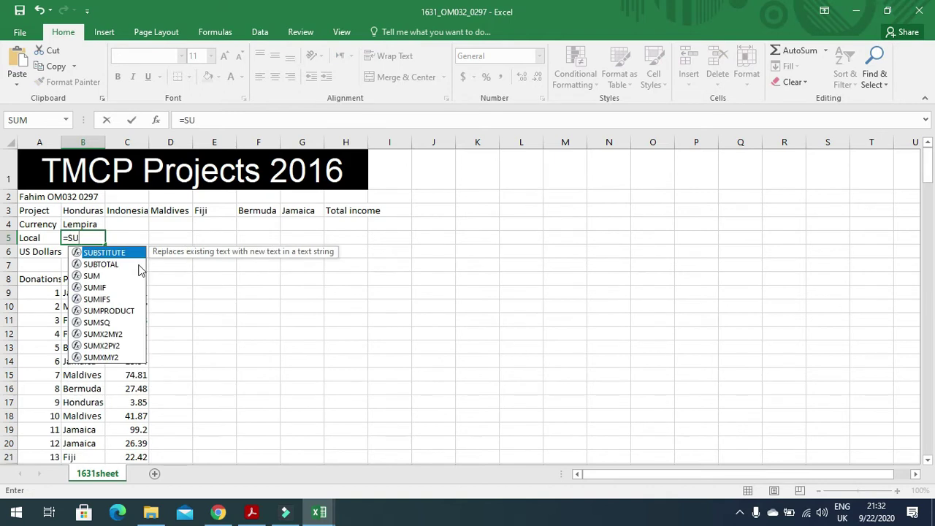
Build a SUMIF in B5 with range B9:B198, criterion B3 and sum range C9:C198.
type("IF")
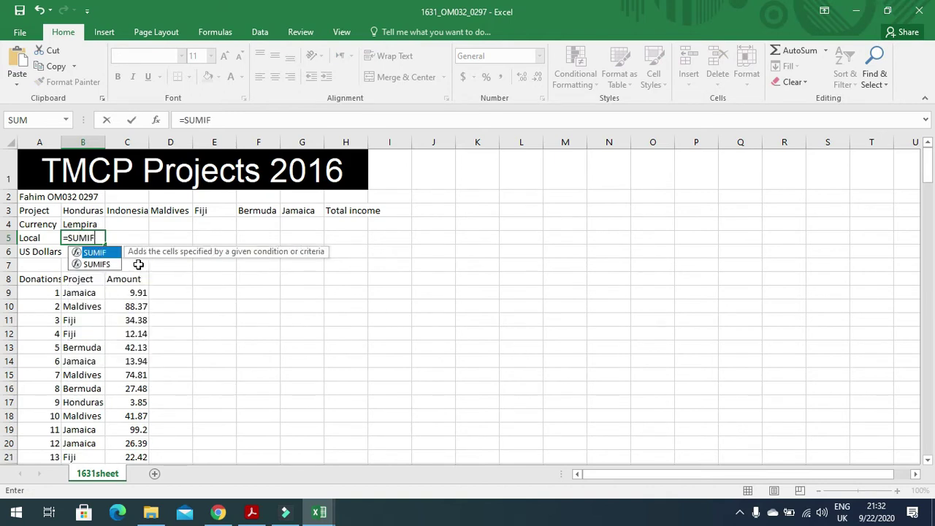
key("alt+Tab")
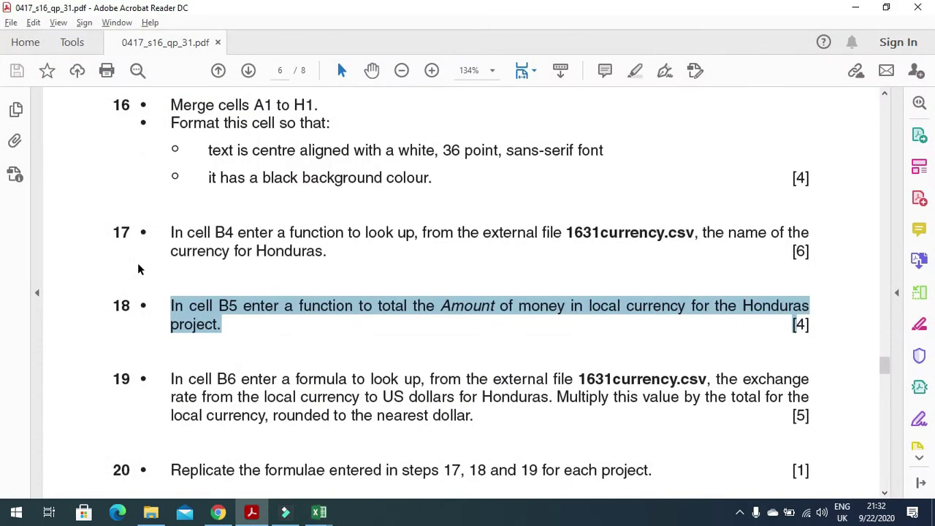
key("alt+Tab")
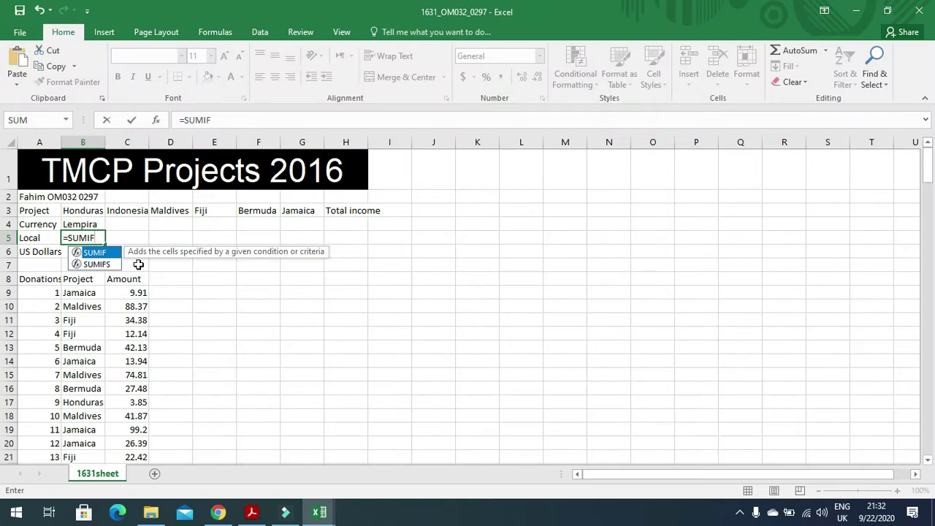
type("(")
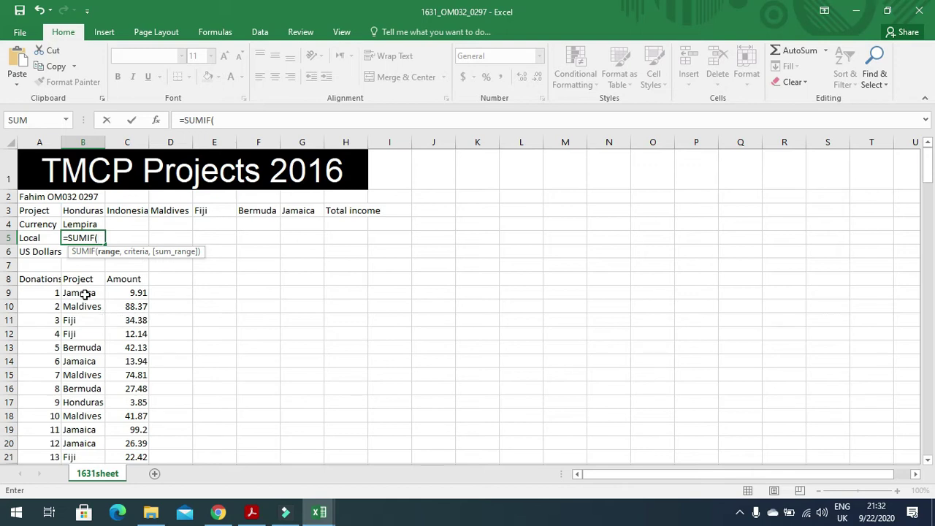
left_click(86, 294)
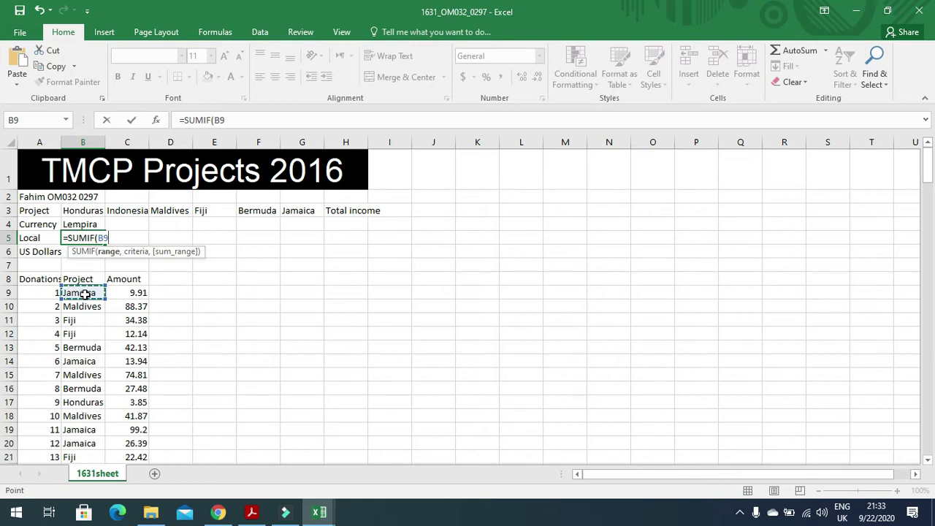
left_click_drag(86, 294, 92, 406)
type(",")
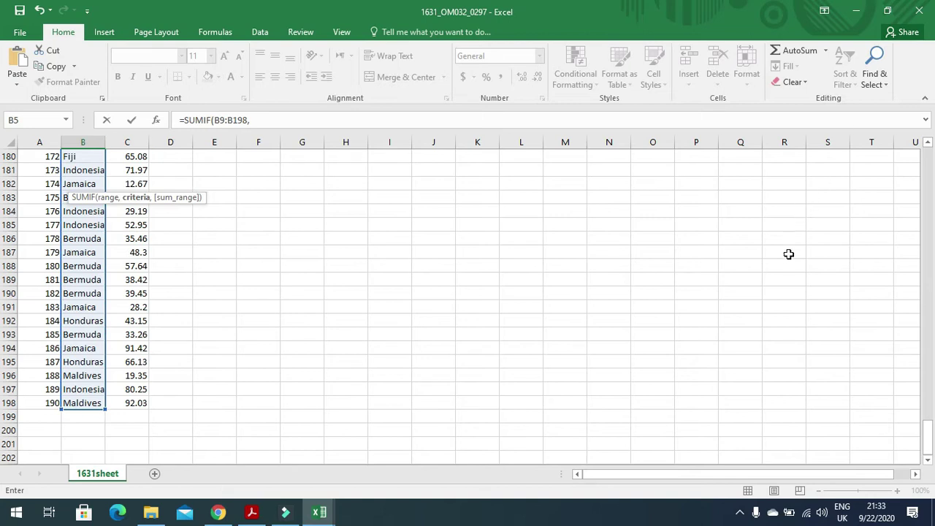
left_click_drag(932, 437, 929, 434)
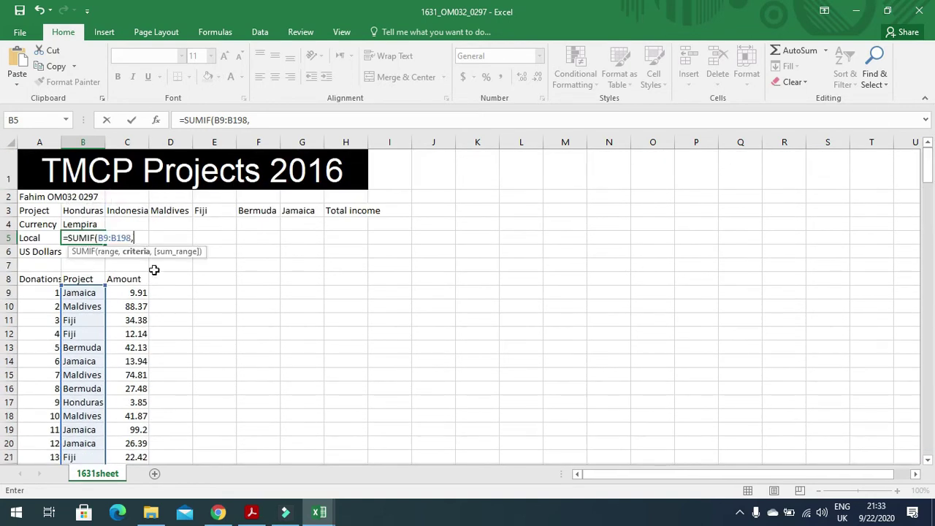
left_click(86, 212)
type(",")
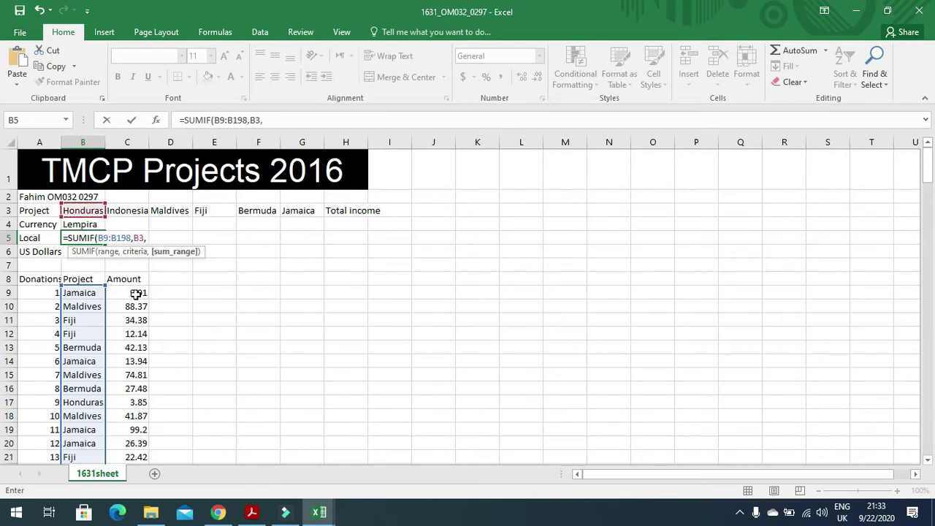
left_click(136, 294)
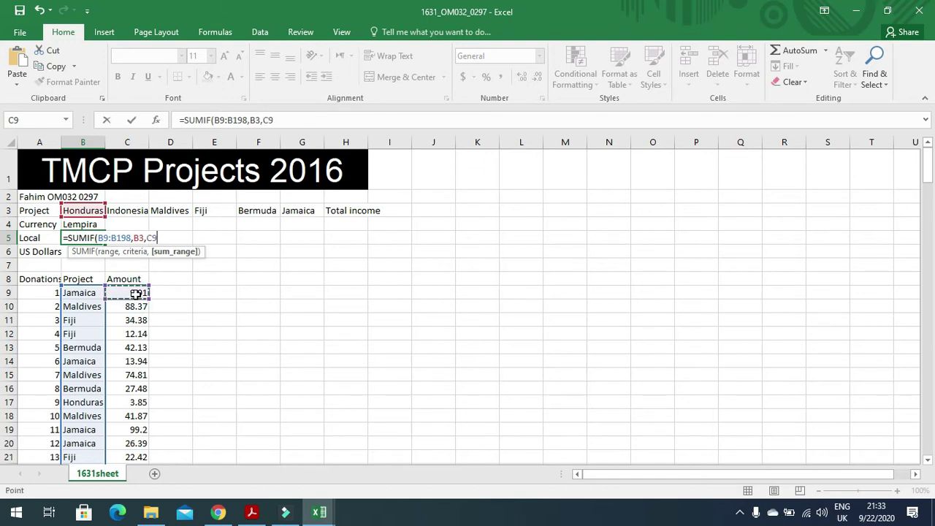
left_click_drag(136, 293, 125, 423)
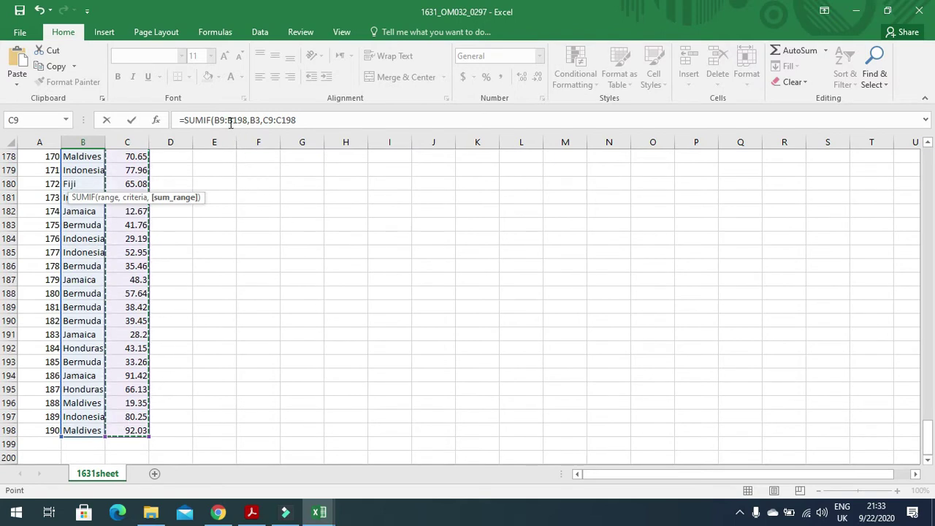
left_click_drag(929, 433, 932, 116)
Make the SUMIF ranges absolute with F4 and enter it, giving 1699.38.
left_click(107, 241)
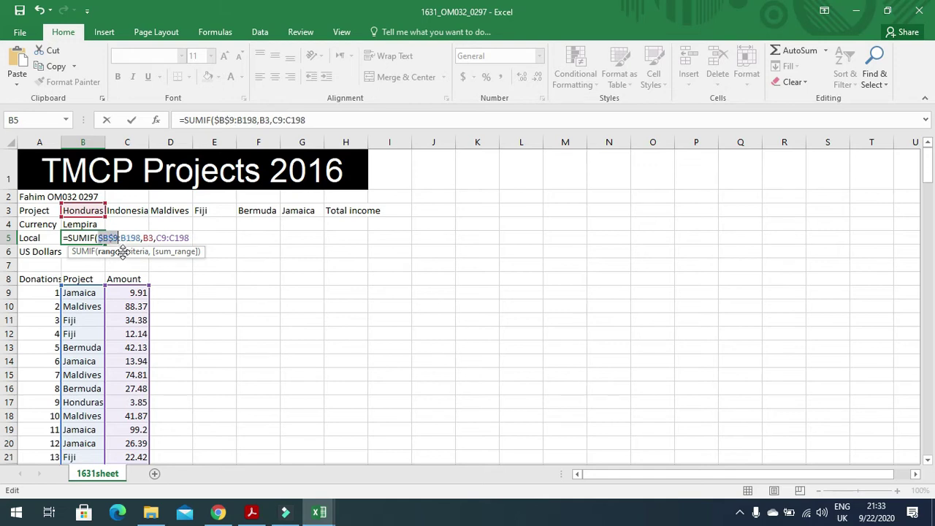
double_click(128, 238)
key("F4")
double_click(178, 239)
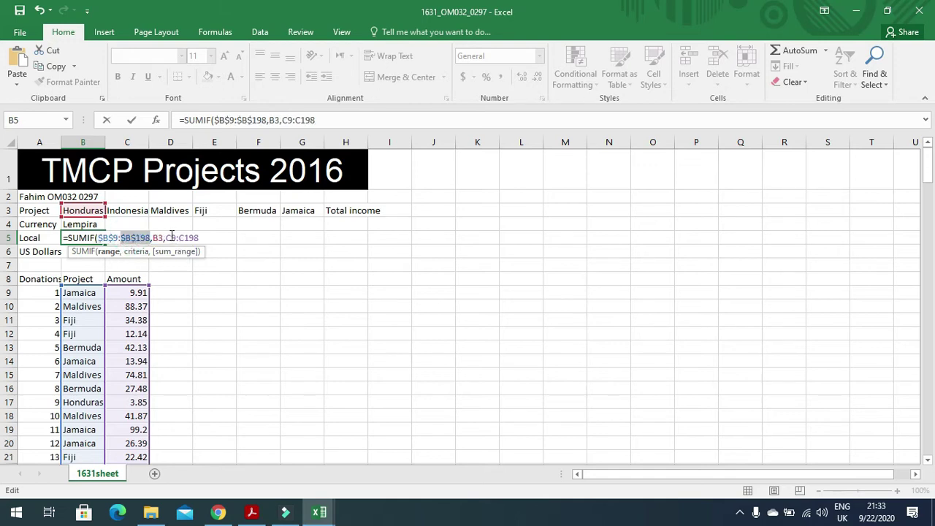
key("F4")
double_click(199, 238)
key("F4")
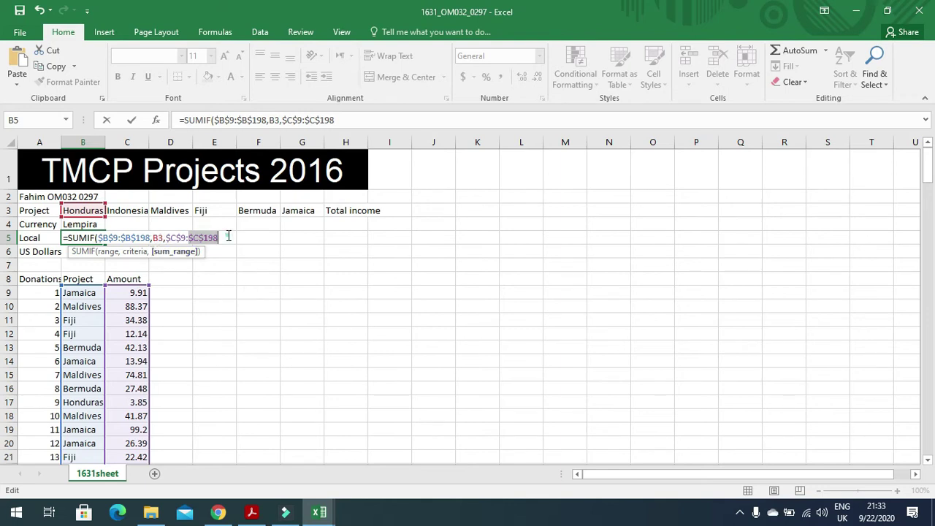
left_click(228, 236)
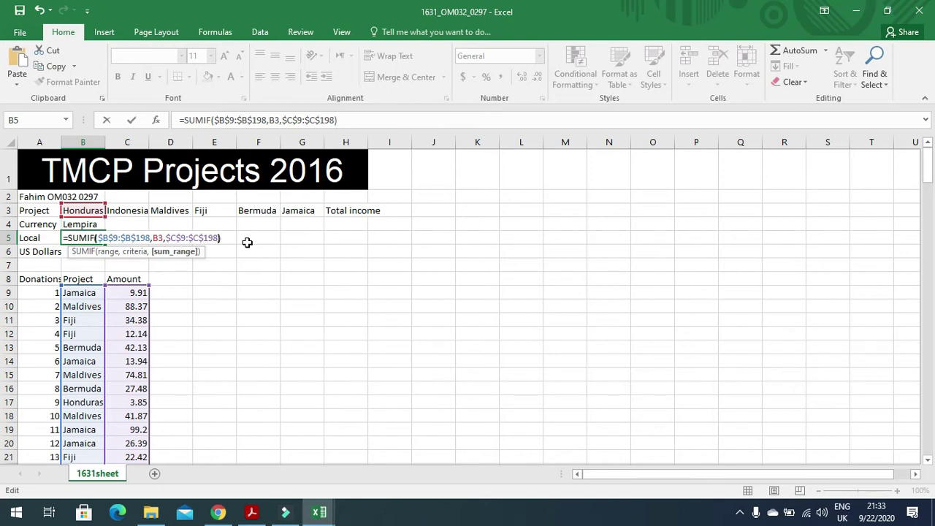
key("Return")
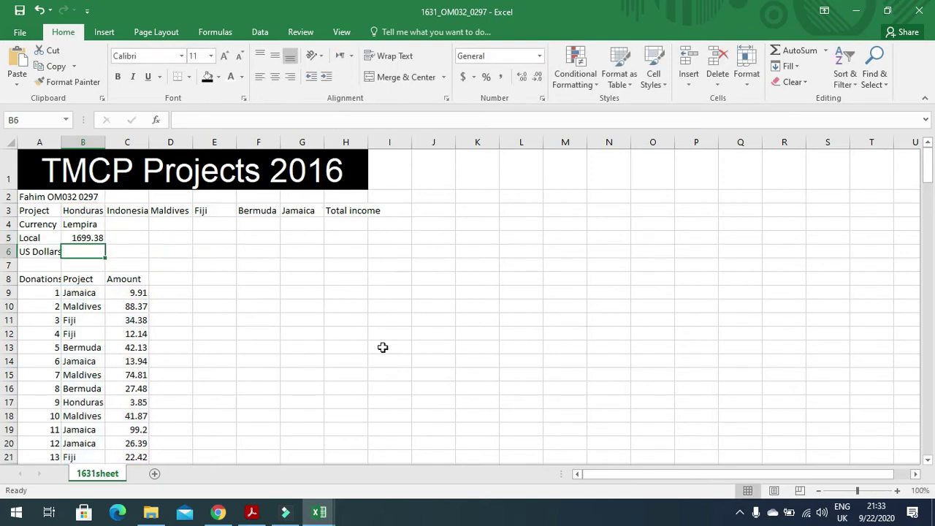
left_click(252, 512)
left_click_drag(170, 380, 598, 381)
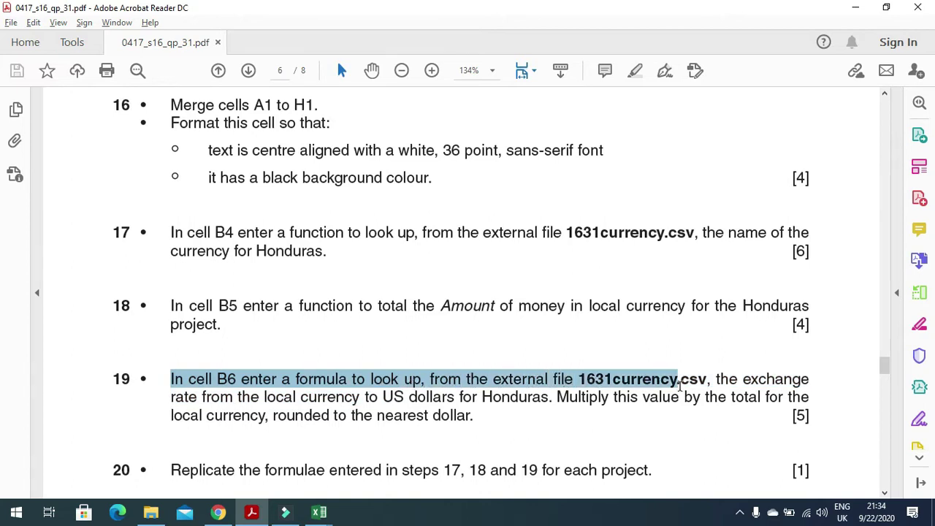
left_click_drag(672, 386, 809, 401)
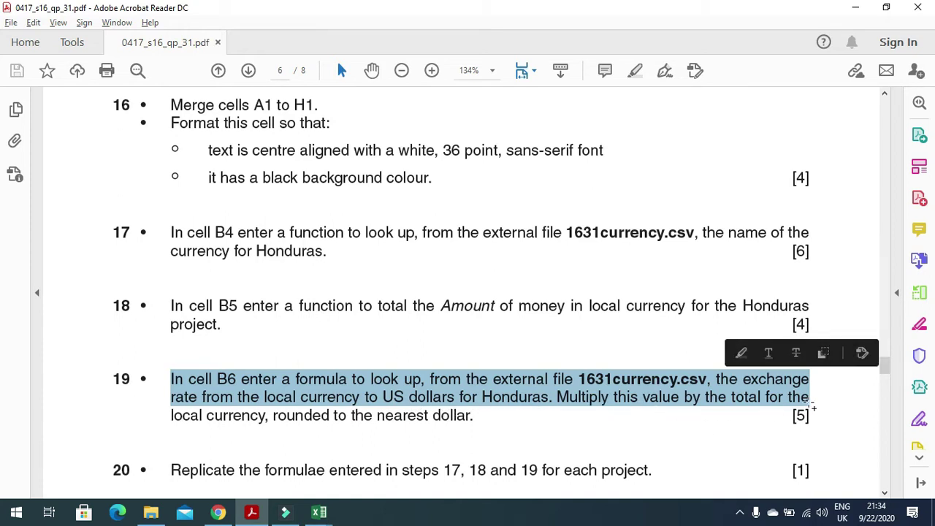
left_click_drag(273, 416, 474, 417)
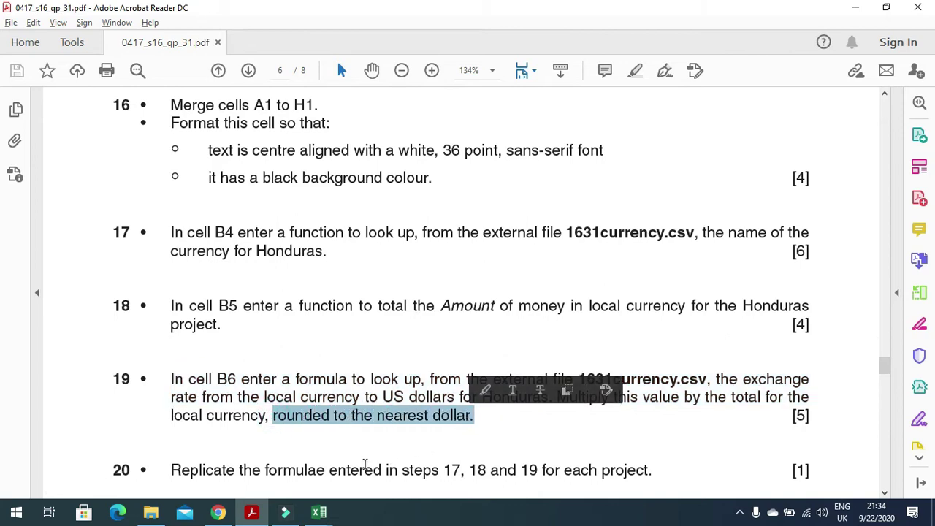
key("alt+Tab")
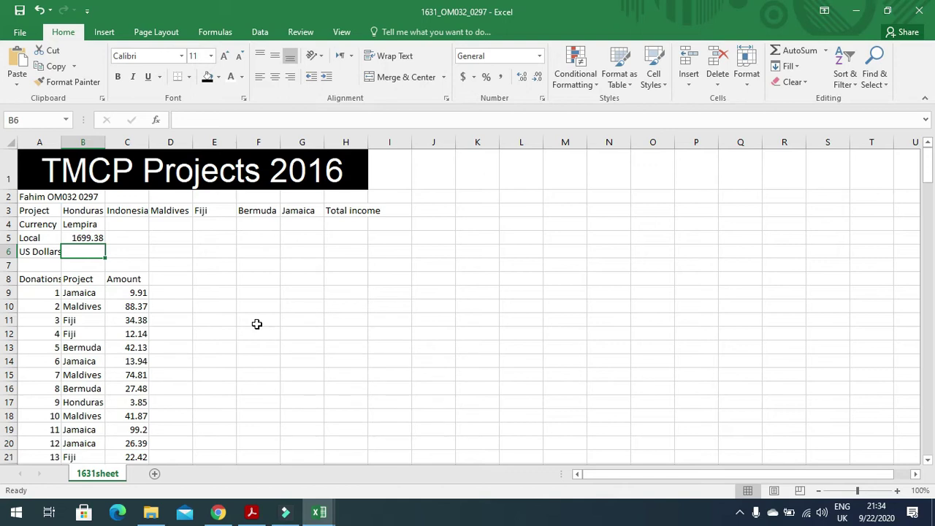
Enter =VLOOKUP(B3, 1631currency A2:D183, 4, FALSE) in B6 to get the Honduras rate.
type("=VLOO")
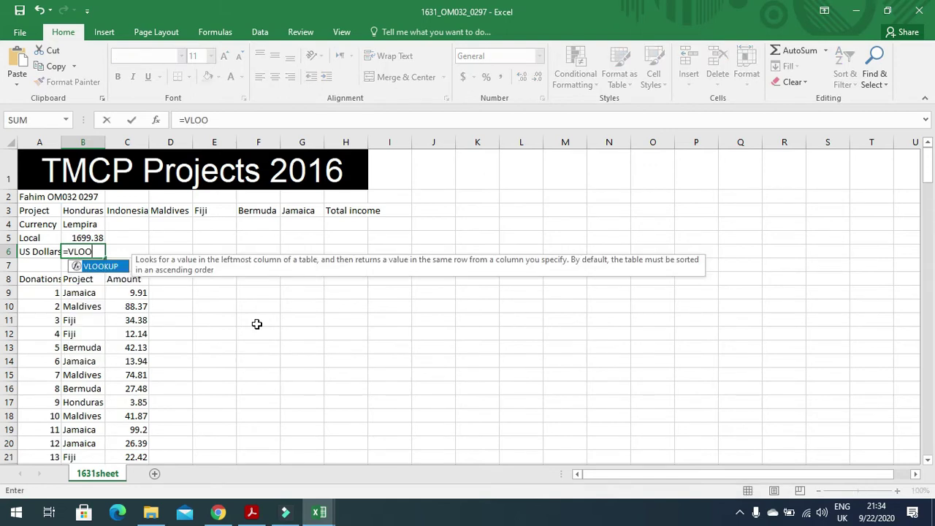
type("KUP(")
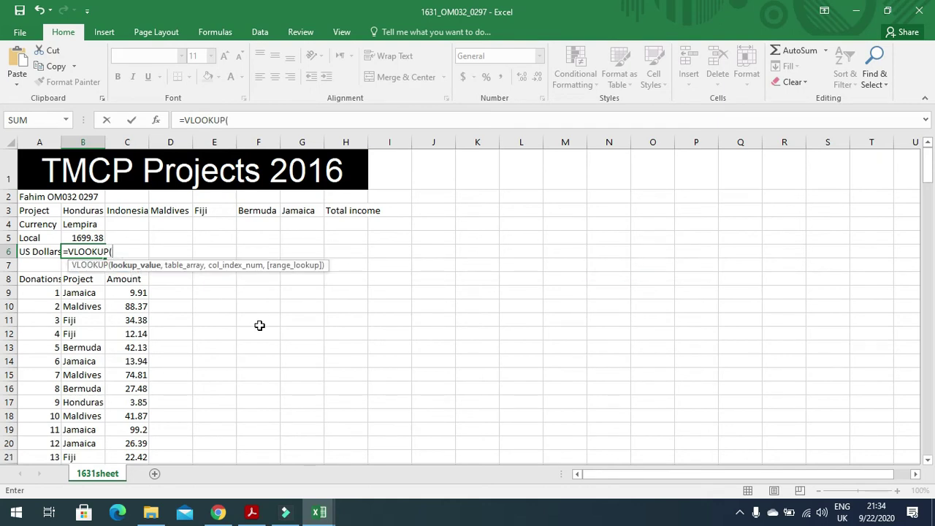
left_click(85, 211)
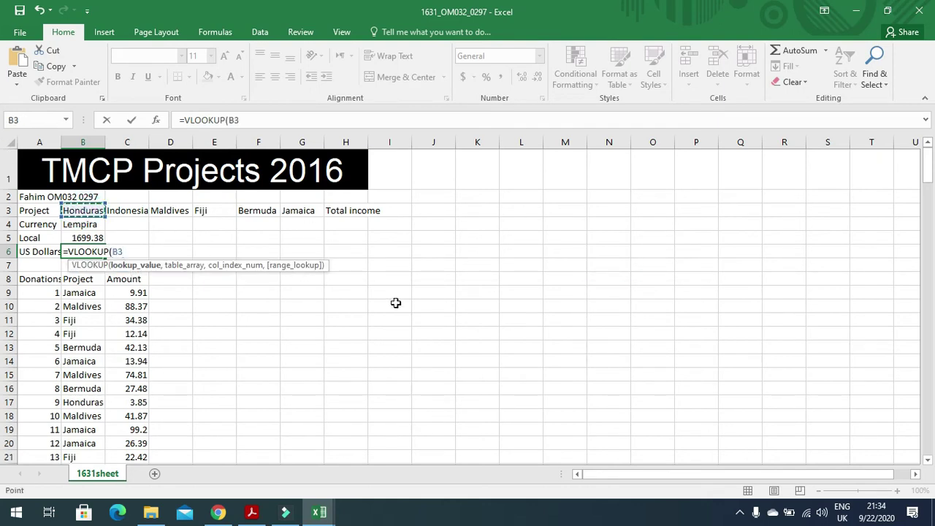
type(",")
mouse_move(317, 513)
left_click(334, 460)
scroll(240, 310, "up", 3)
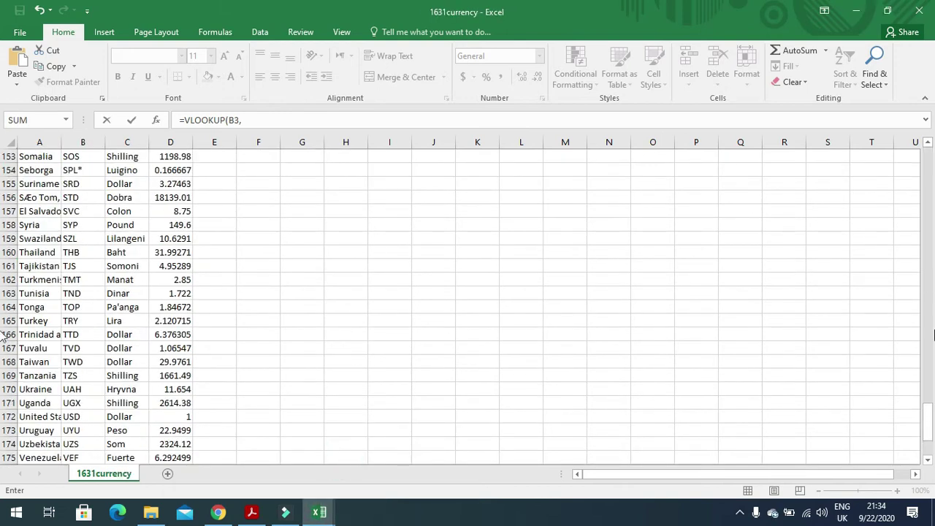
left_click_drag(927, 424, 926, 168)
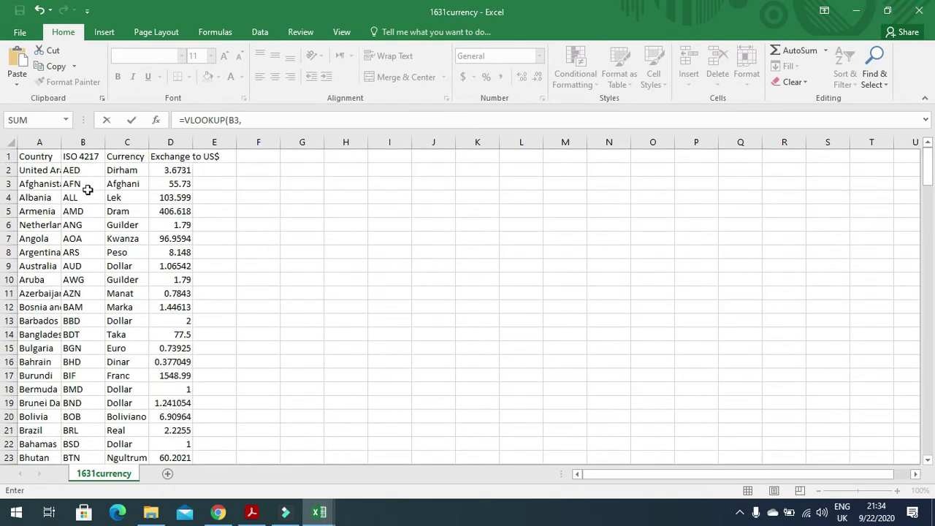
left_click_drag(40, 170, 170, 447)
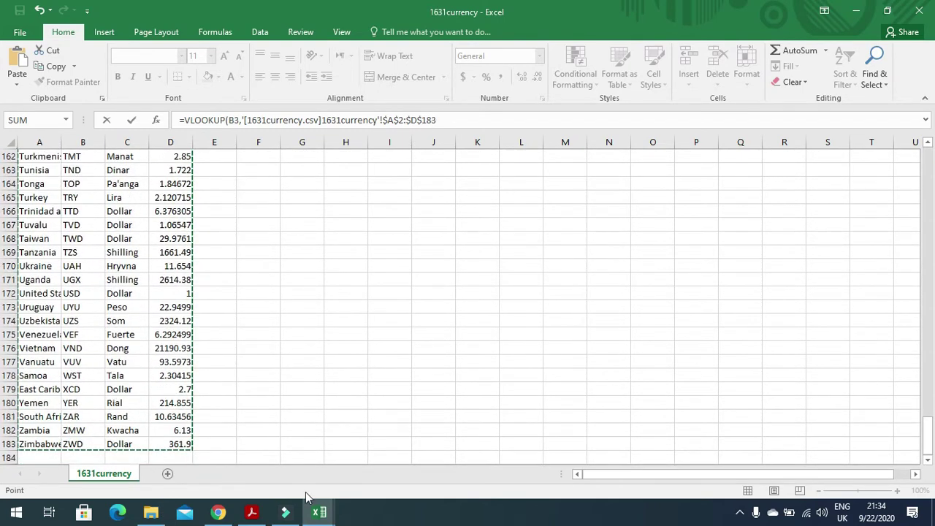
type(",")
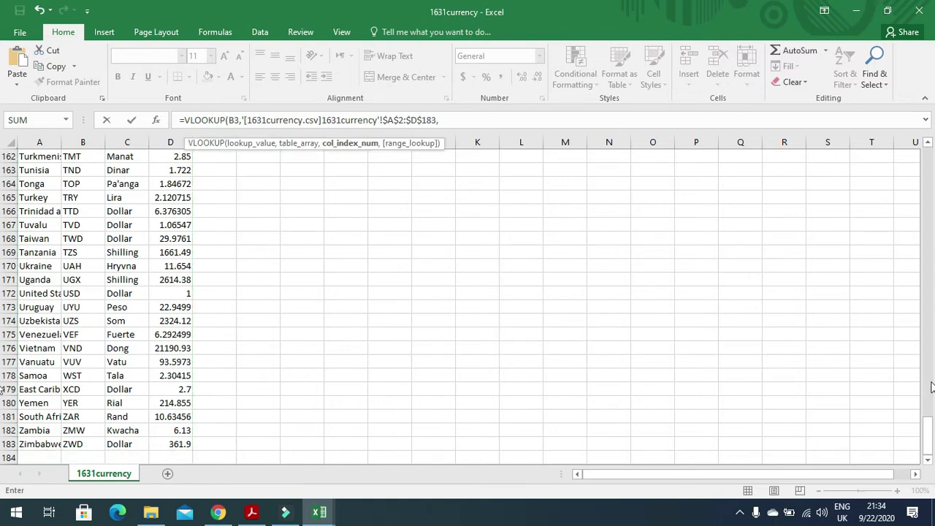
type("4")
scroll(4, 438, "up", 20)
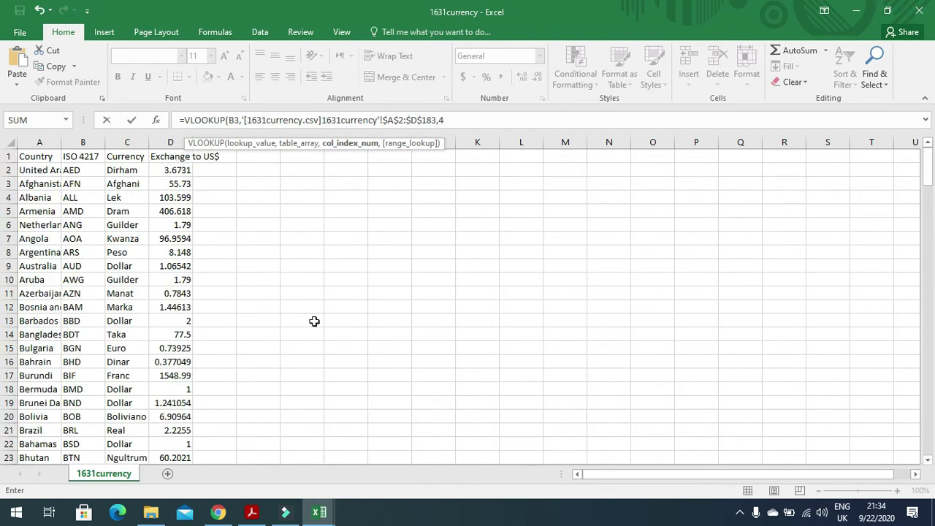
type(",FAL")
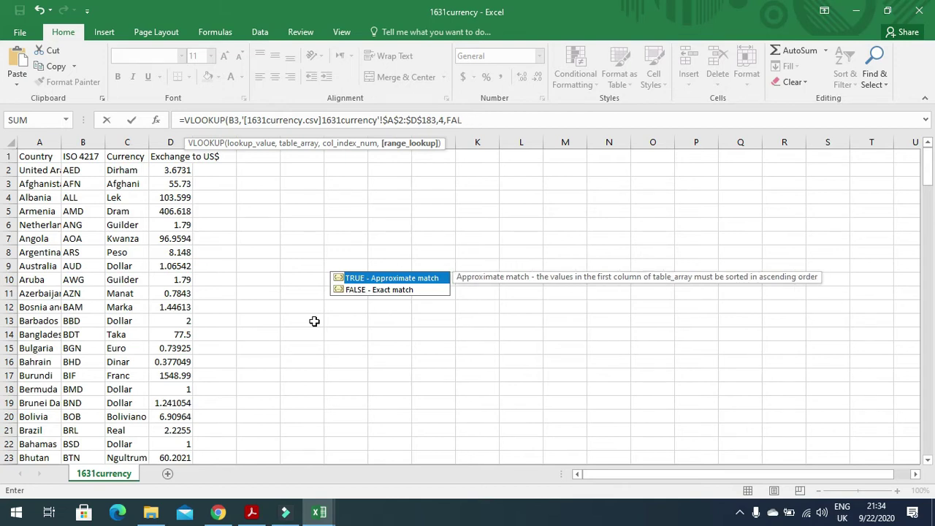
type("SE)")
key("Return")
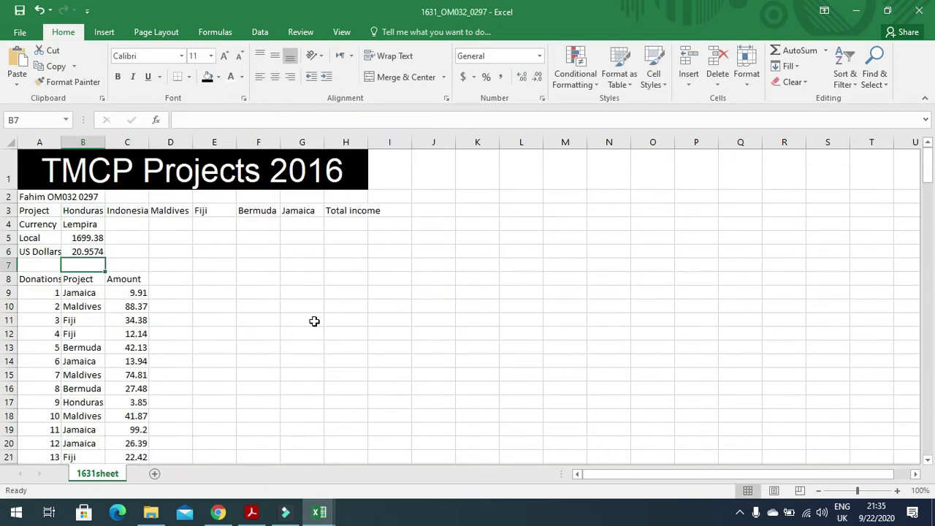
Append *B5 to the B6 lookup so it multiplies by the local total.
left_click(87, 252)
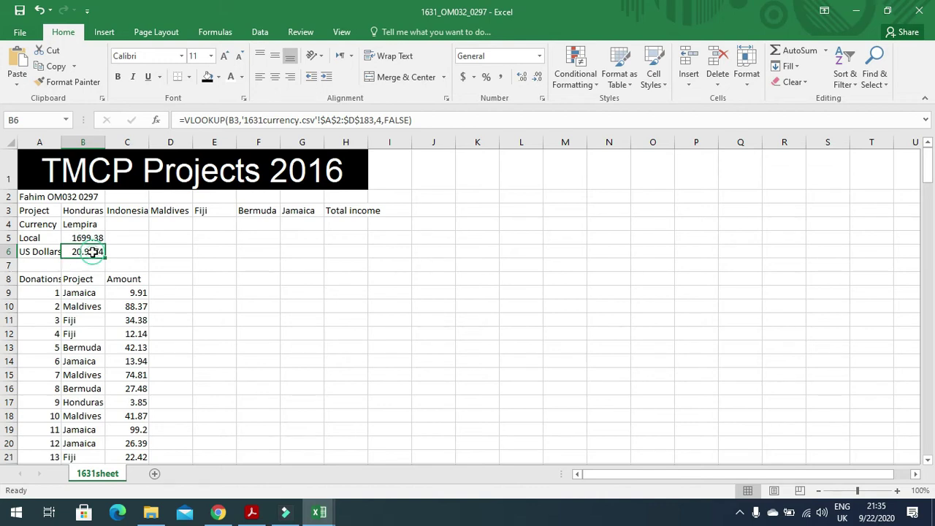
double_click(91, 252)
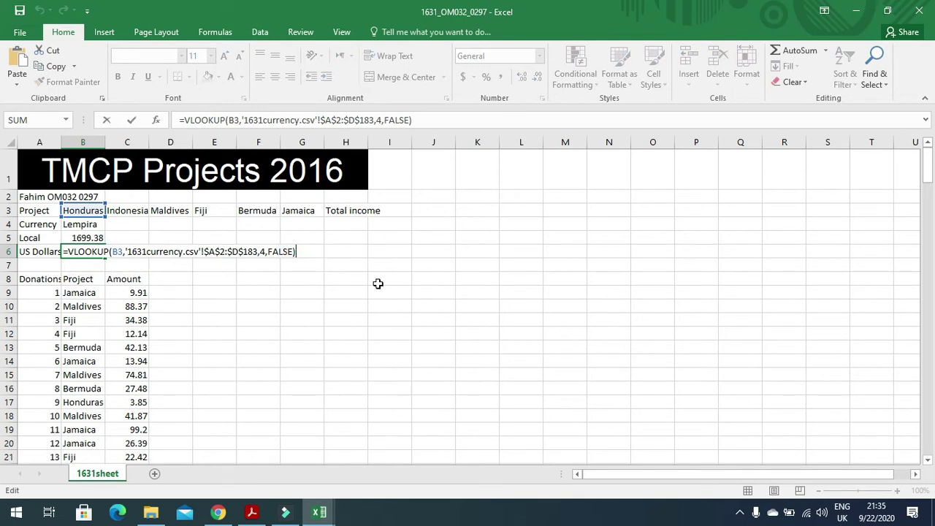
type("*")
left_click(79, 239)
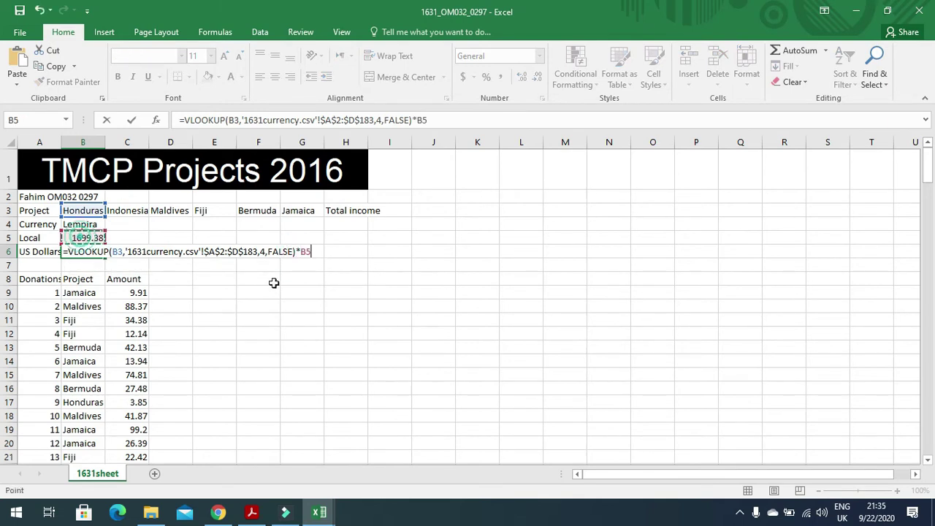
key("Return")
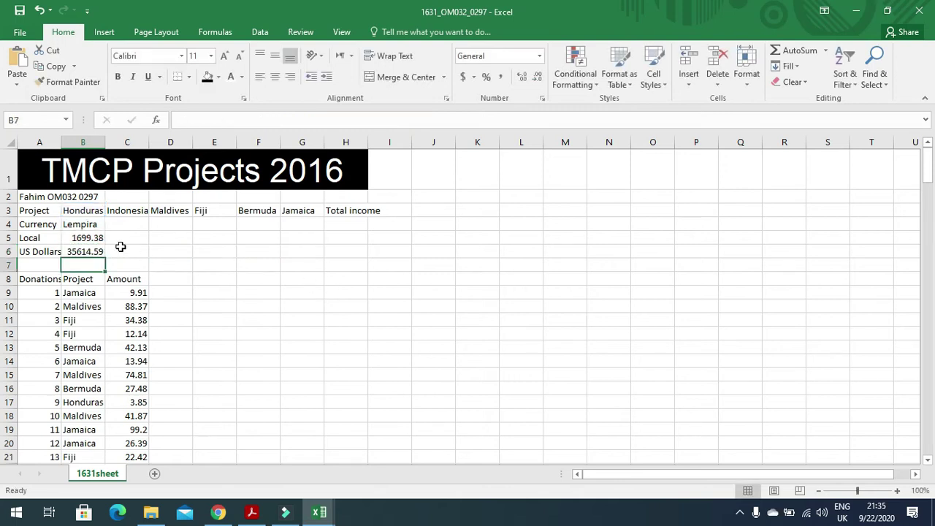
Wrap the B6 formula in ROUND to 0 digits, giving 35615.
left_click(97, 251)
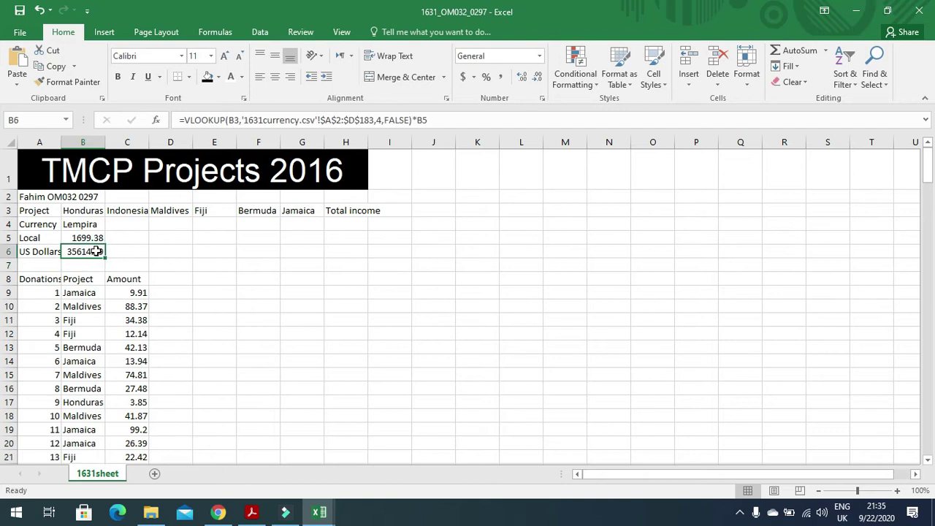
left_click(252, 513)
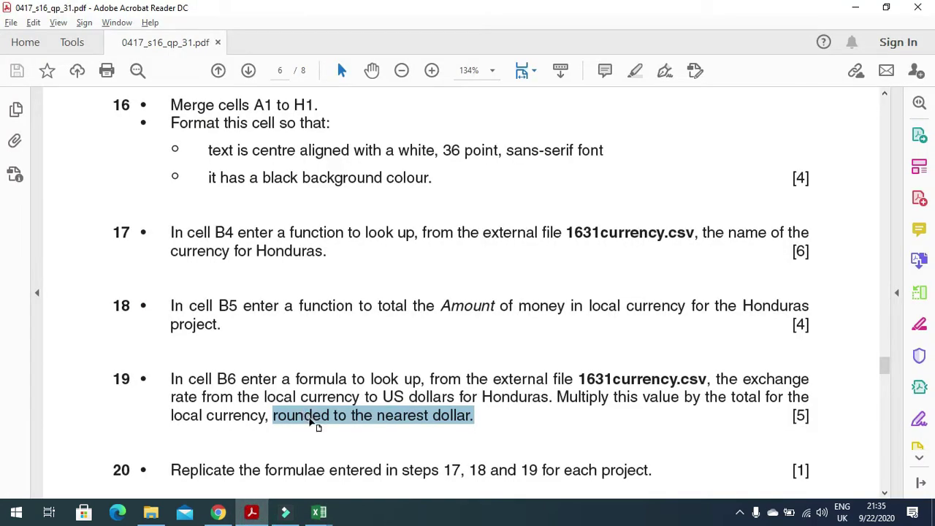
left_click(252, 513)
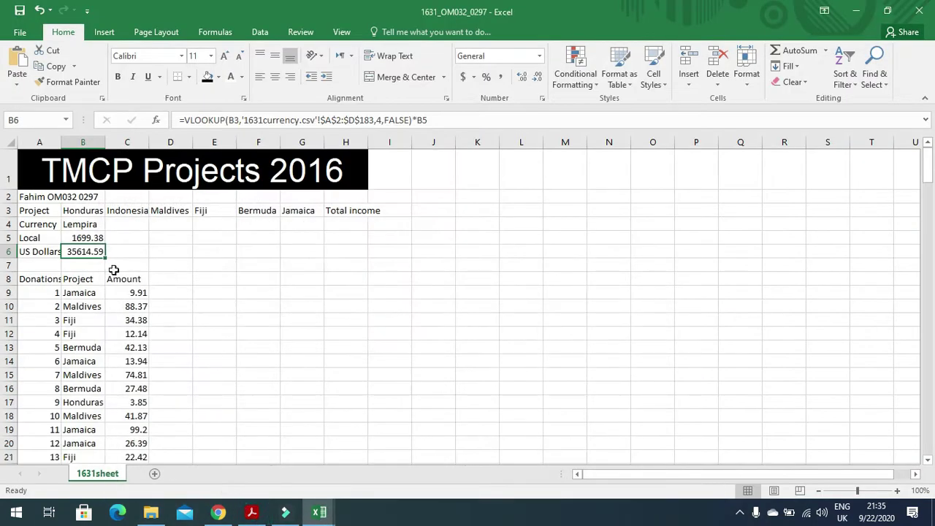
double_click(102, 255)
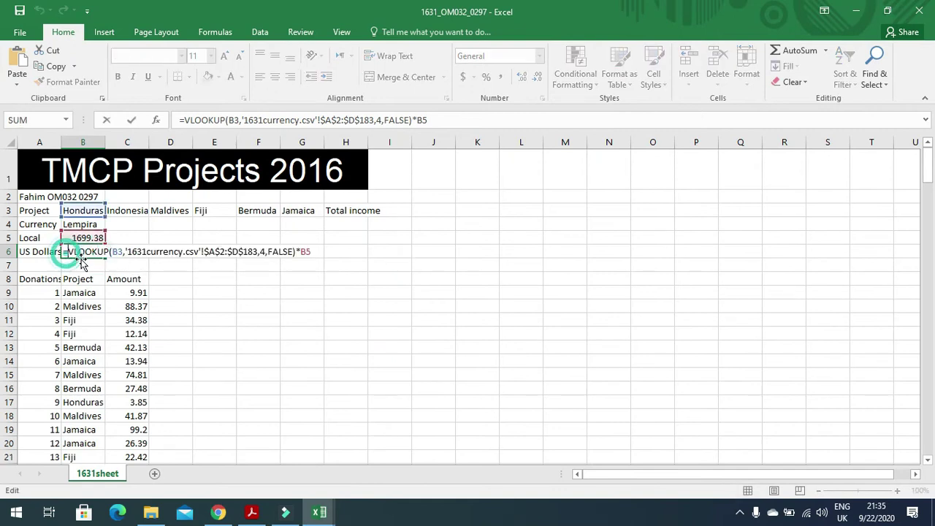
type("ROUND")
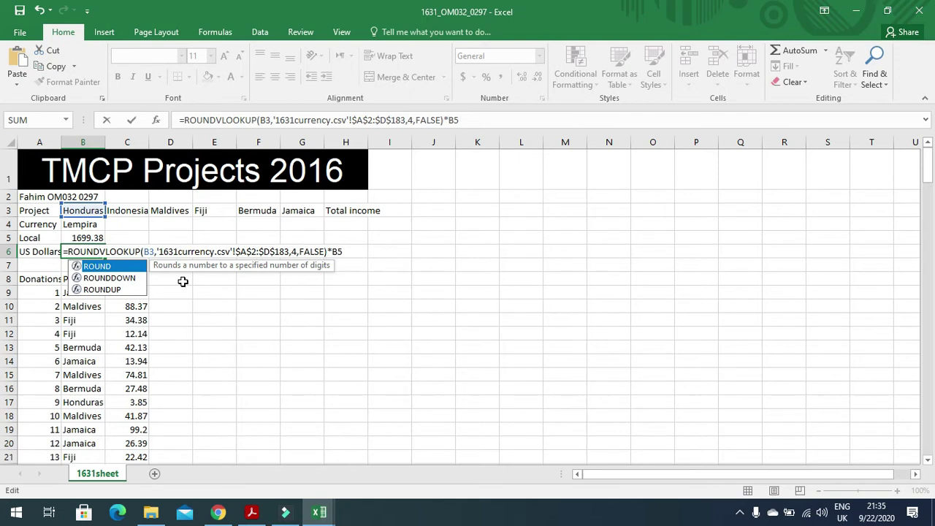
type("(")
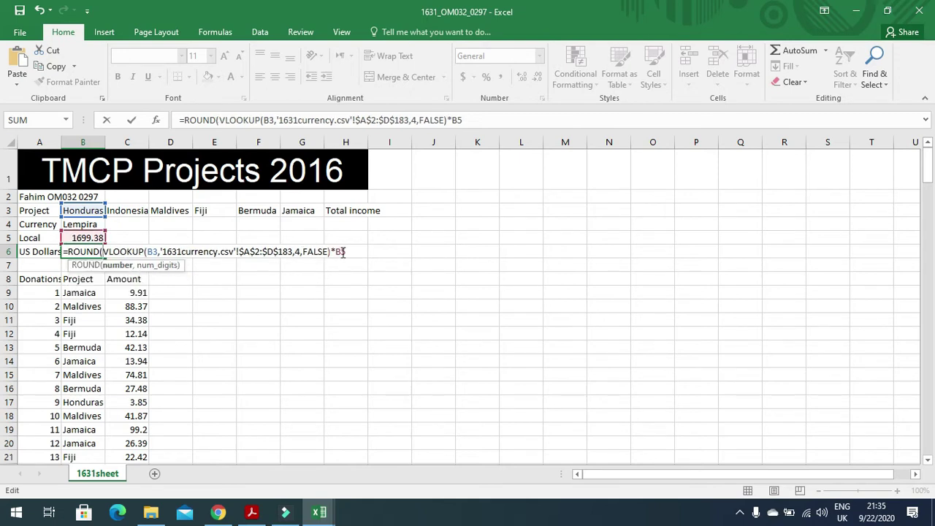
type(",0")
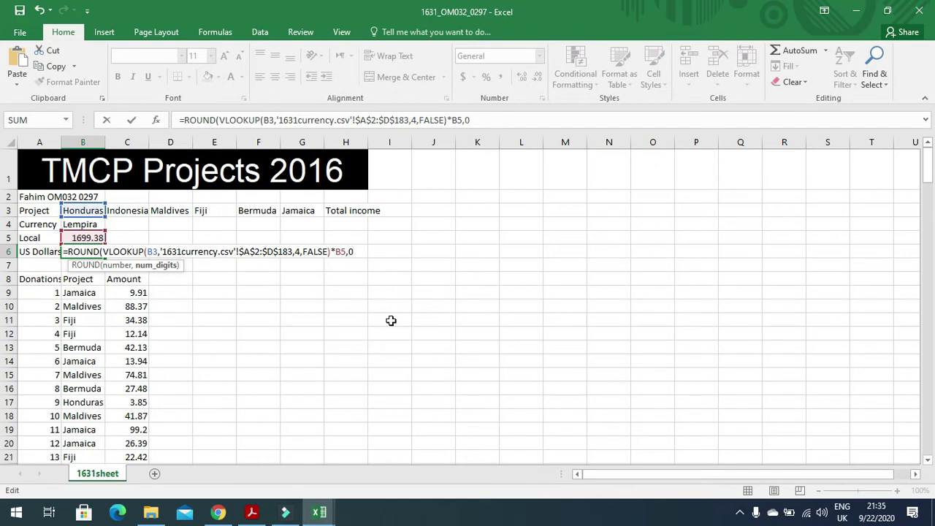
key("Return")
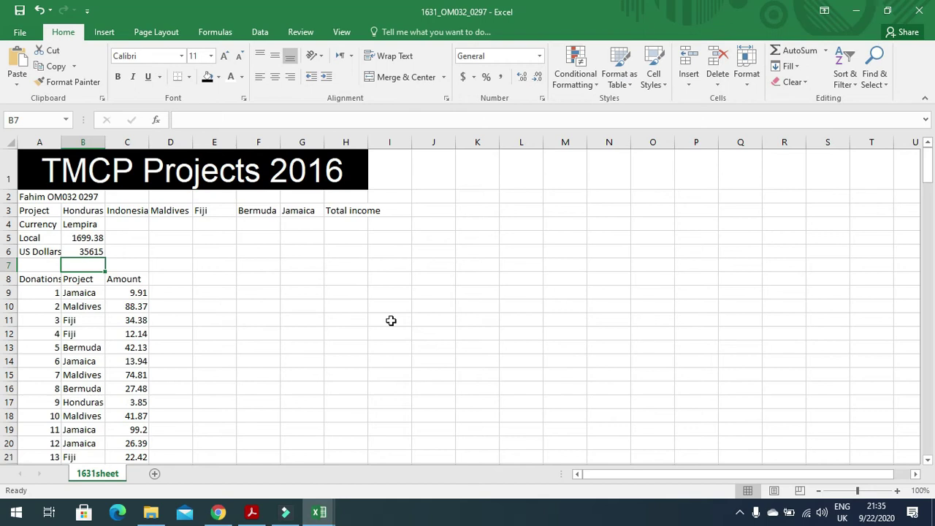
key("alt+Tab")
Fill the B4, B5 and B6 formulas right through column G (Honduras to Jamaica).
scroll(386, 317, "down", 3)
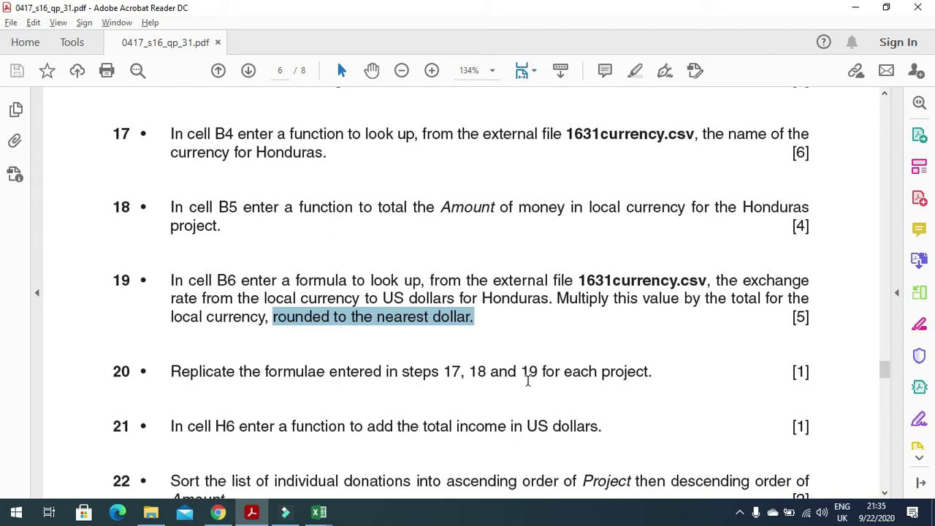
left_click(319, 511)
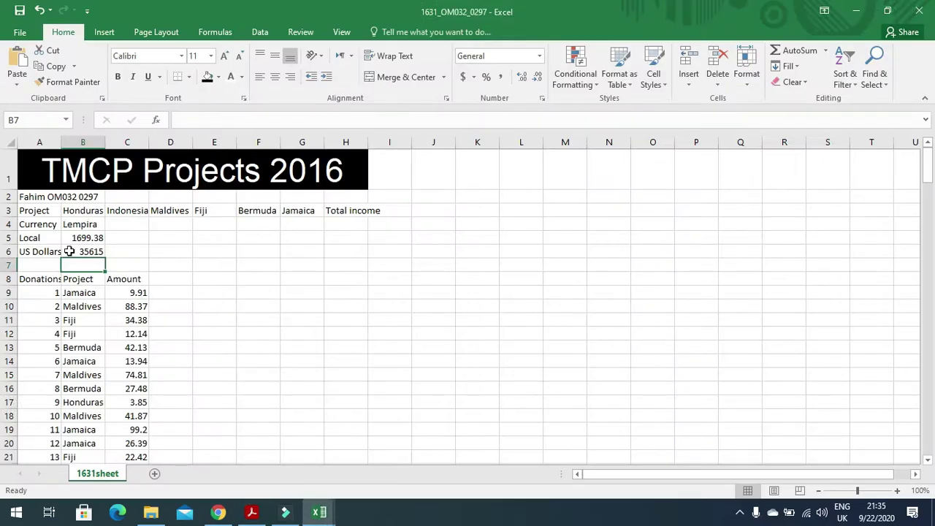
left_click(95, 224)
left_click_drag(106, 231, 323, 227)
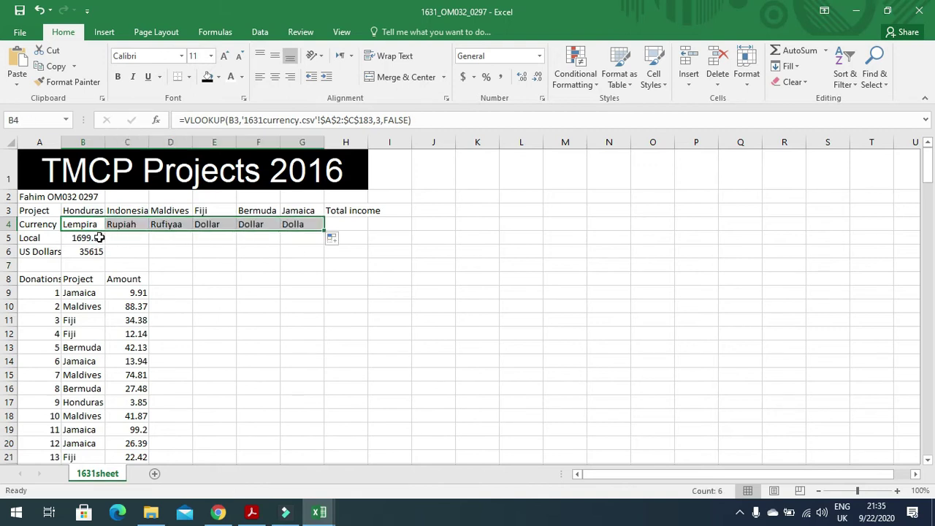
left_click(90, 239)
left_click_drag(105, 245, 326, 242)
left_click(94, 251)
left_click_drag(104, 258, 312, 252)
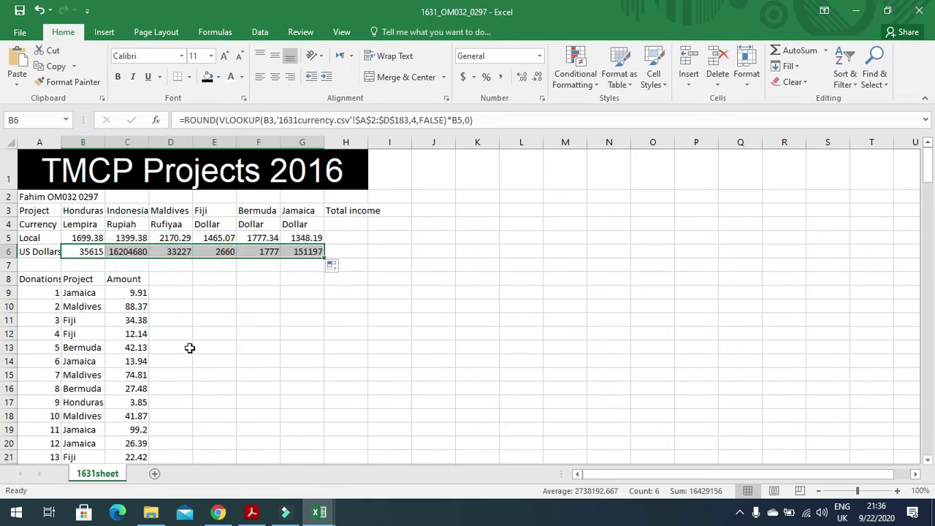
key("alt+Tab")
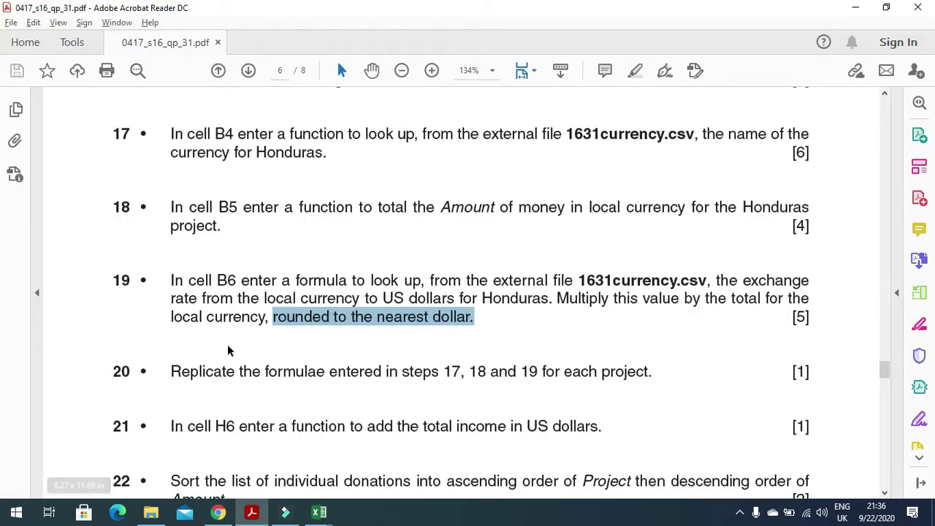
Highlight the step 21 sentence about totaling US-dollar income in H6.
scroll(181, 322, "down", 3)
scroll(181, 322, "down", 1)
left_click_drag(168, 330, 572, 341)
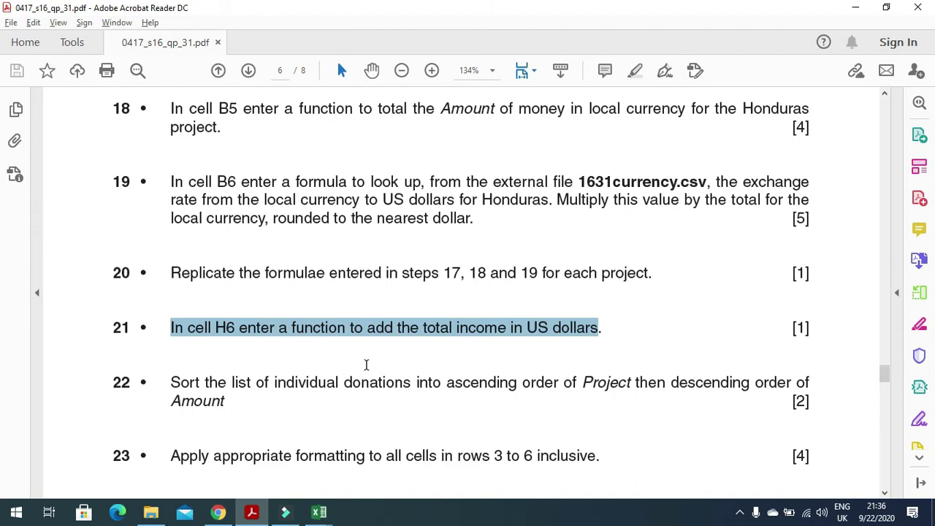
key("alt+Tab")
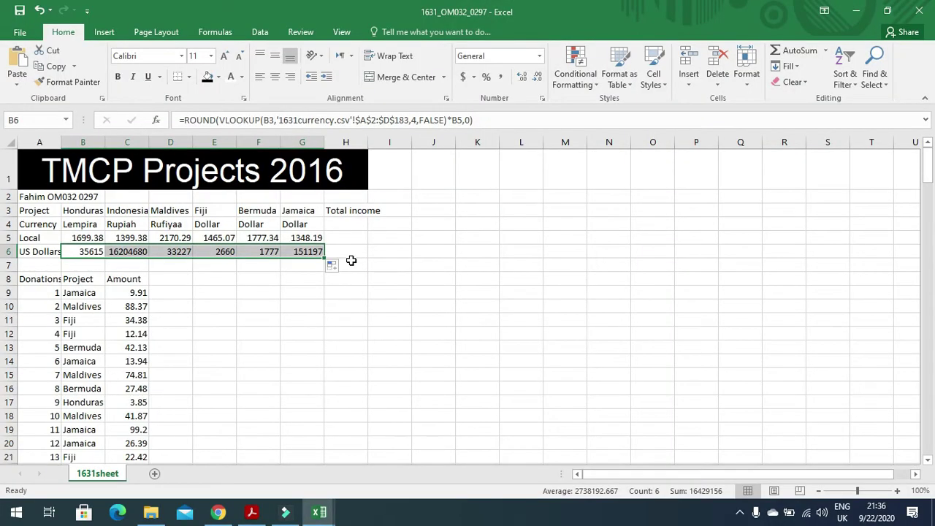
Enter =SUM(B6:G6) in H6, giving total income 16429156.
left_click(355, 252)
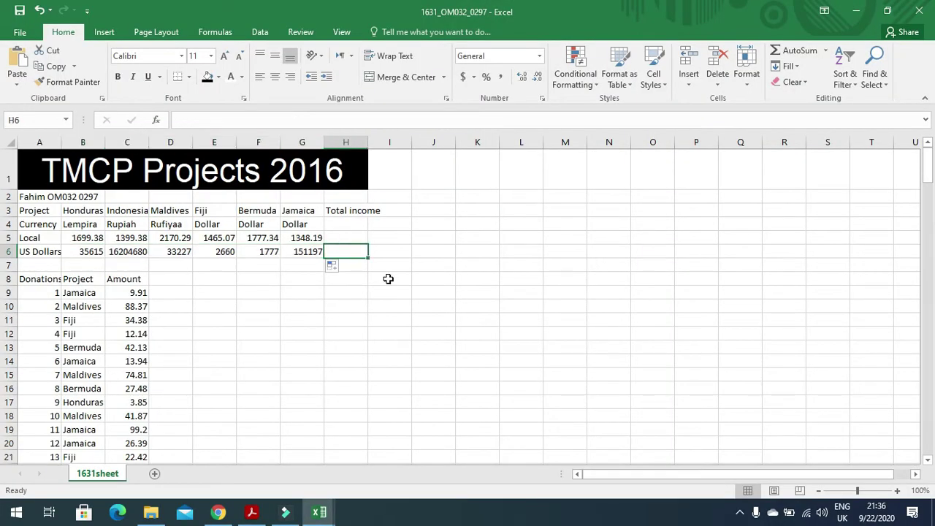
type("=SUM")
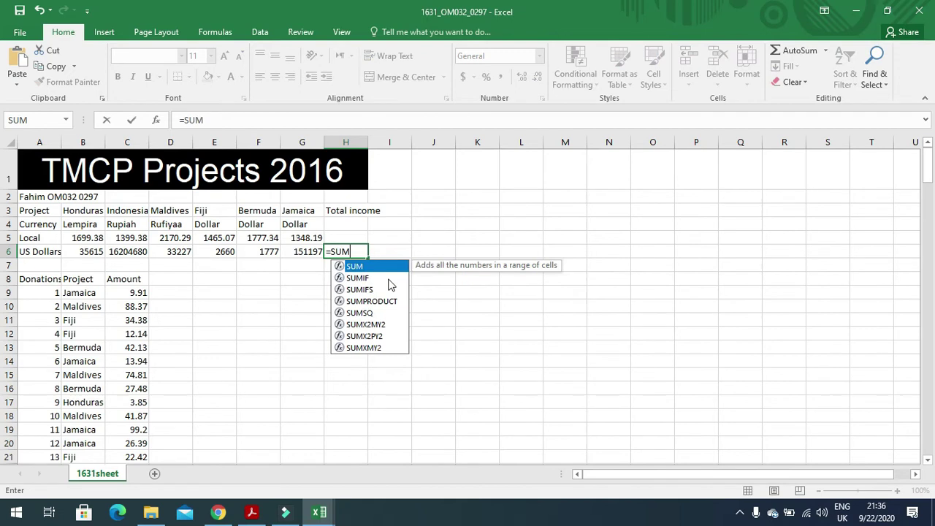
type("(")
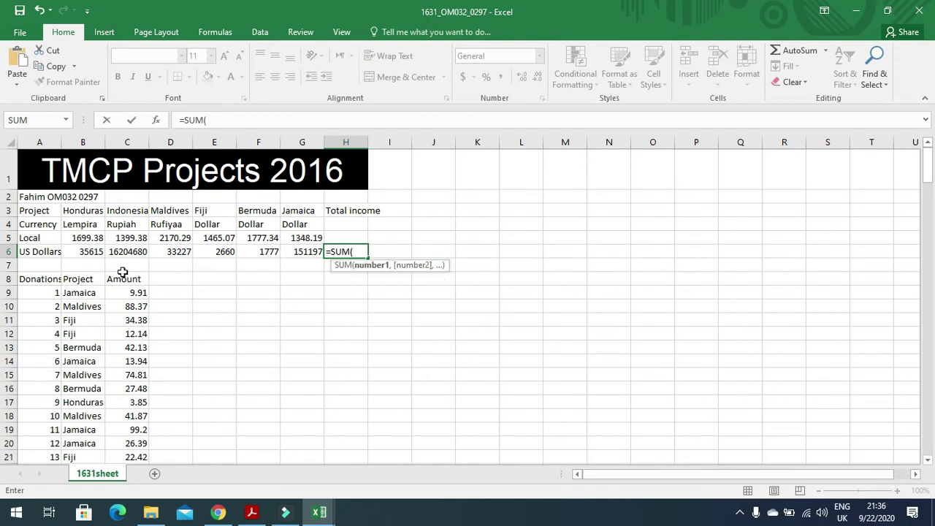
left_click(78, 251)
left_click_drag(78, 251, 309, 251)
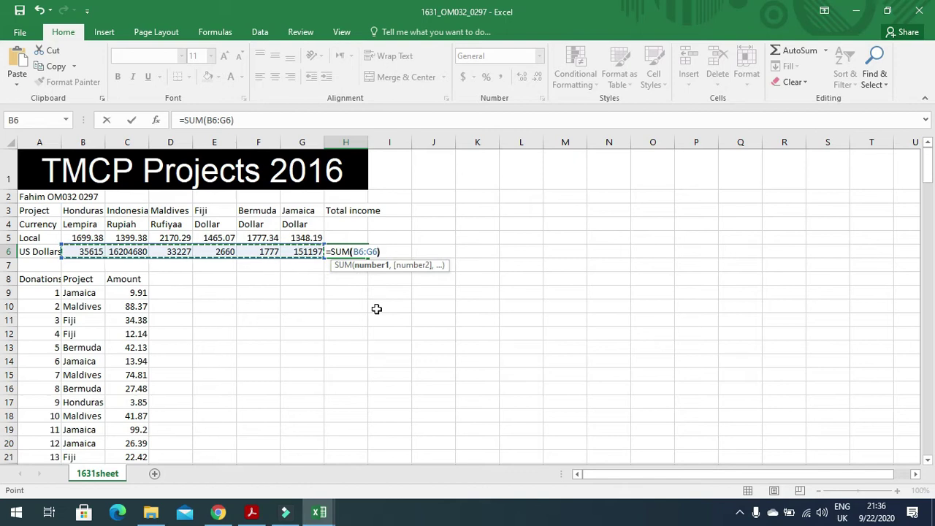
key("Return")
Mark the step 22 sorting instruction in the question paper.
key("alt+Tab")
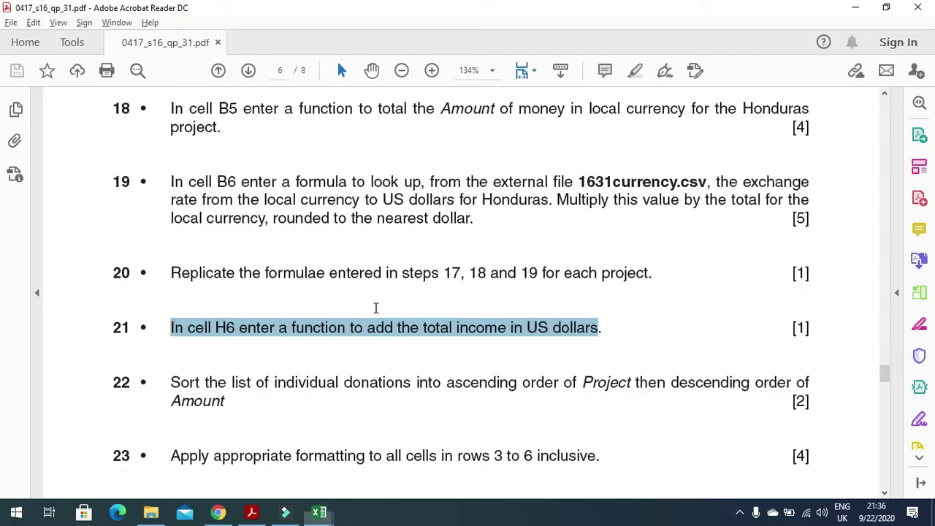
left_click_drag(171, 384, 621, 395)
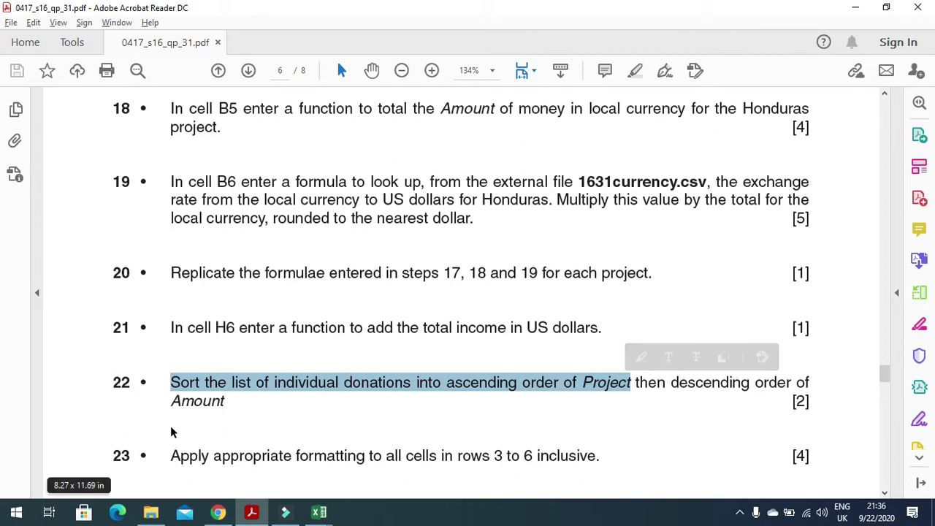
key("alt+Tab")
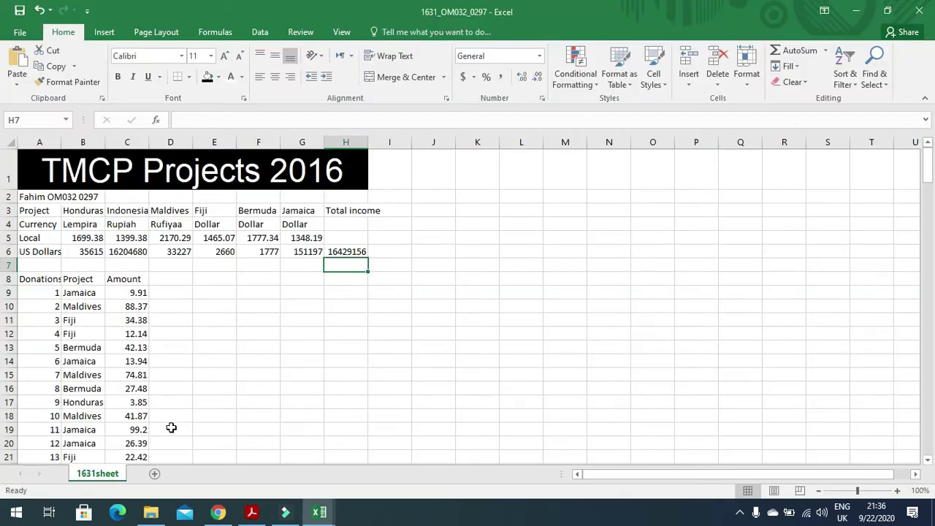
Turn on filtering for the donations list.
left_click(39, 279)
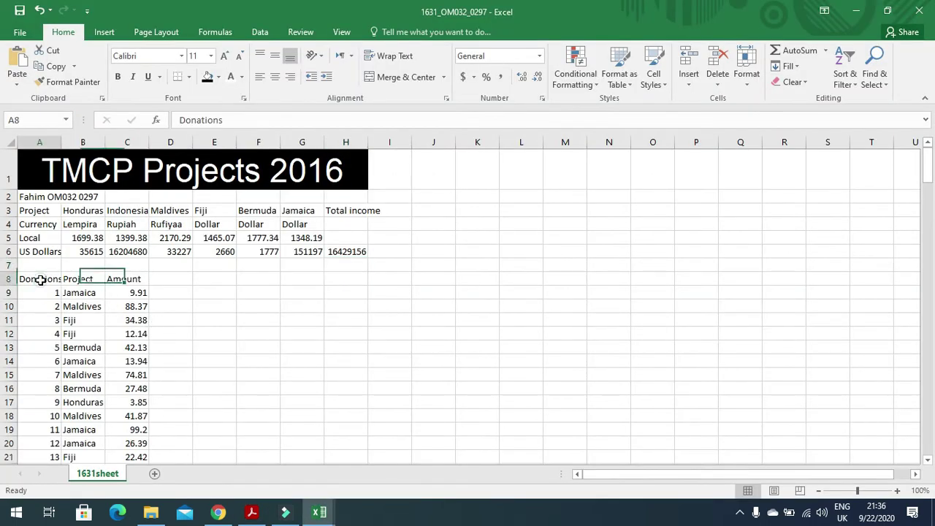
left_click(846, 76)
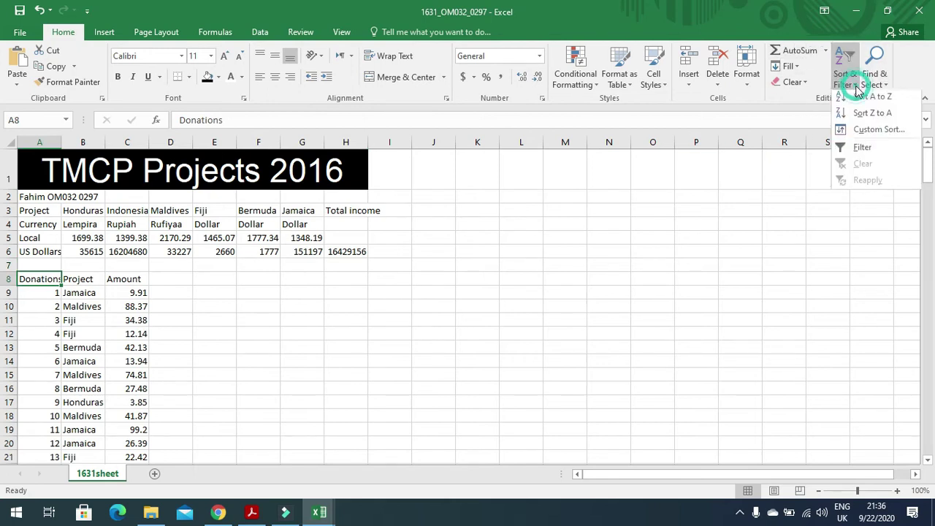
left_click(864, 150)
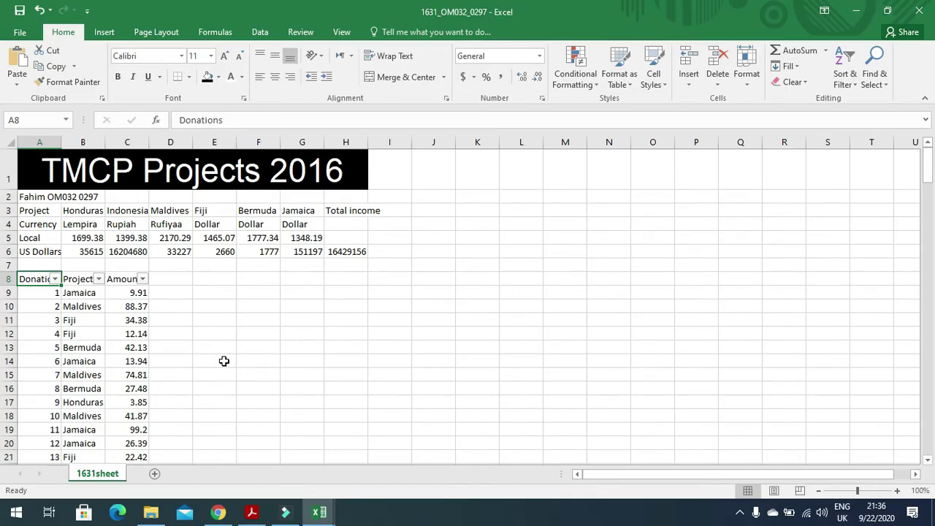
key("alt+Tab")
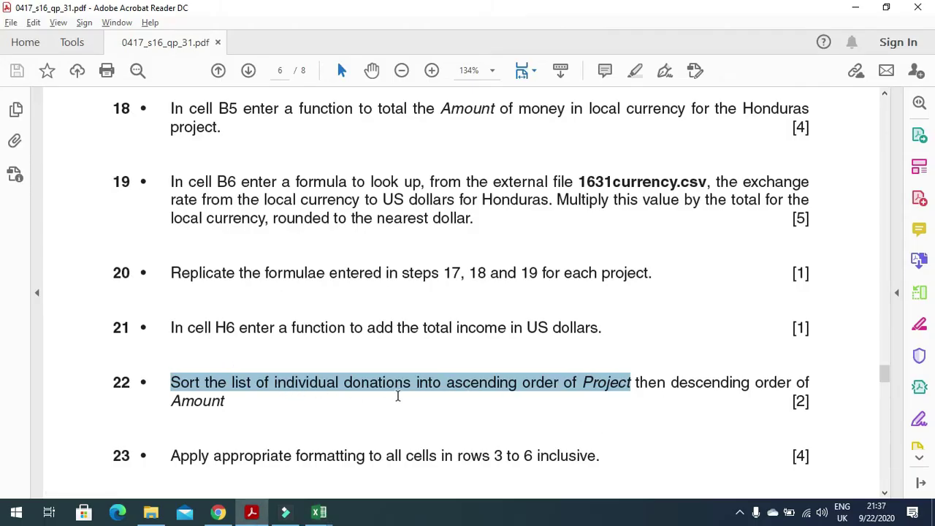
key("alt+Tab")
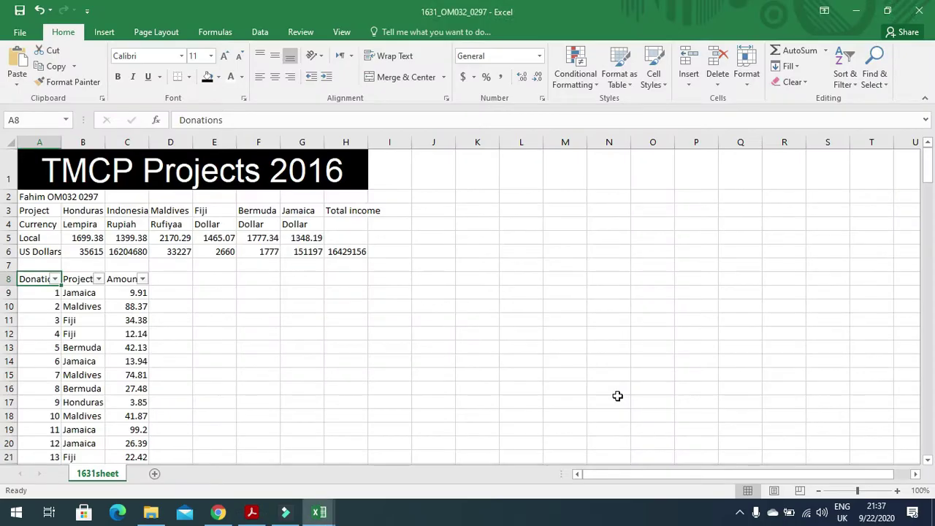
Sort donations by Project A to Z, then by Amount largest to smallest.
left_click(99, 280)
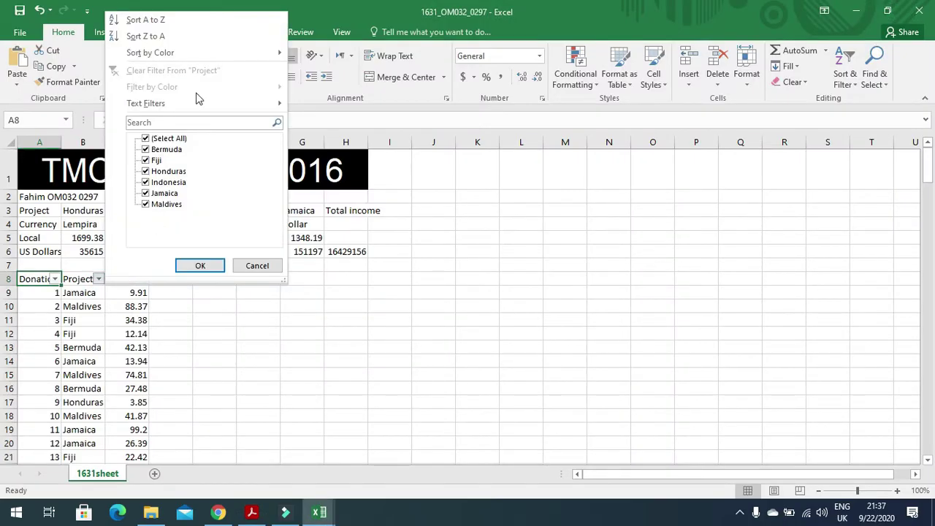
left_click(167, 20)
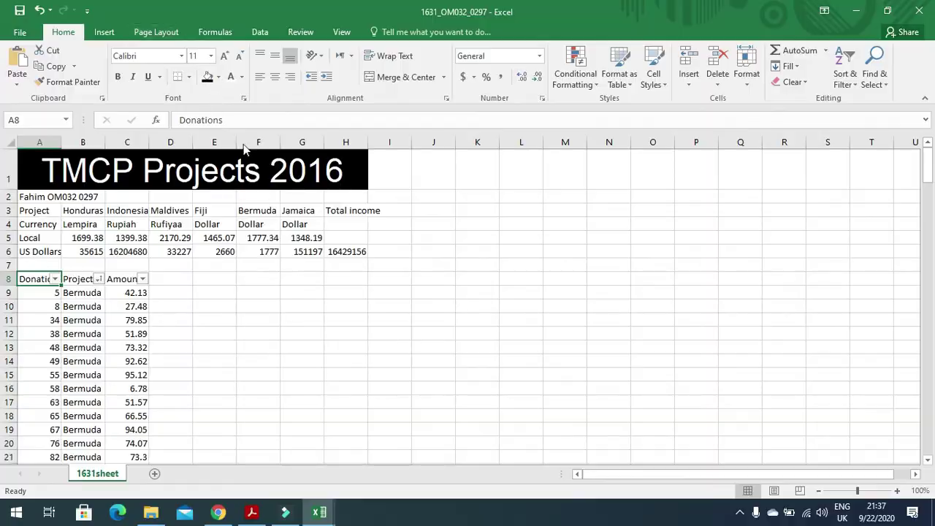
key("alt+Tab")
key("alt+Tab")
left_click(142, 279)
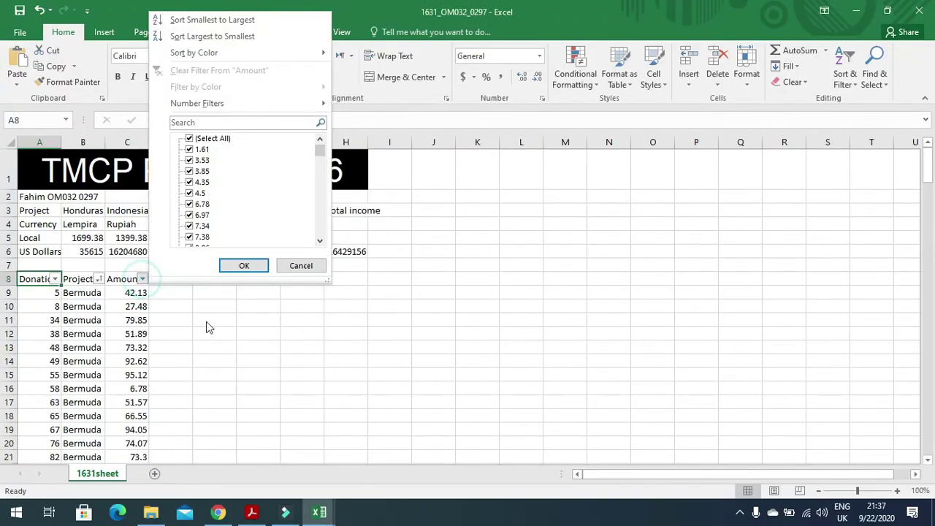
left_click(231, 36)
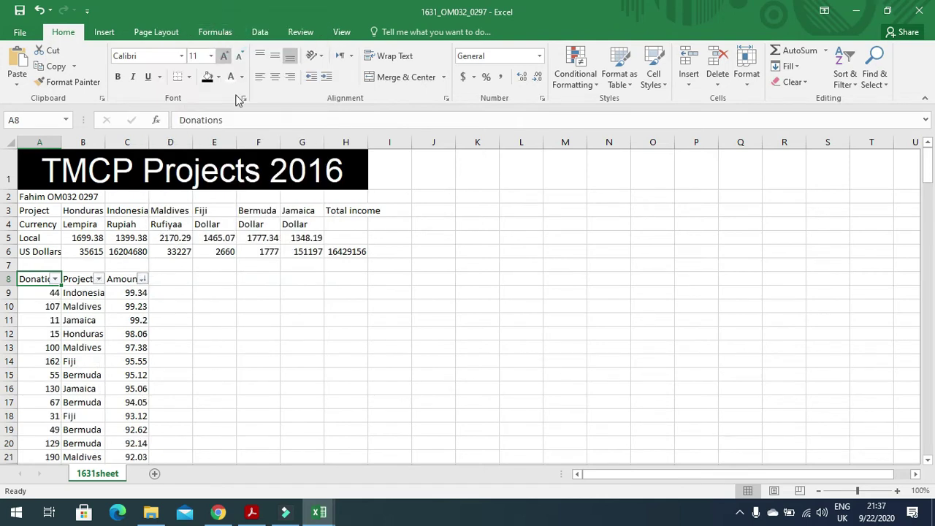
left_click(251, 512)
scroll(359, 378, "down", 3)
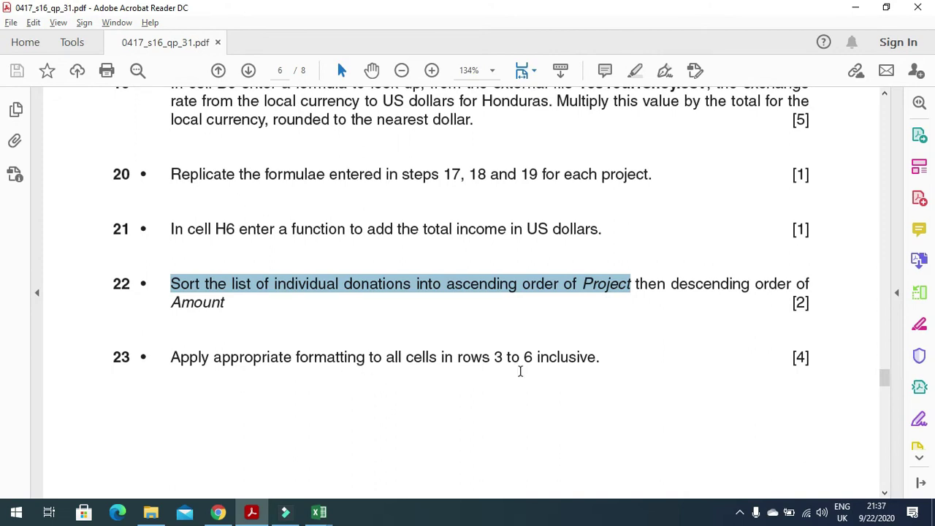
Switch from Acrobat Reader back to the TMCP Projects 2016 workbook.
key("alt+Tab")
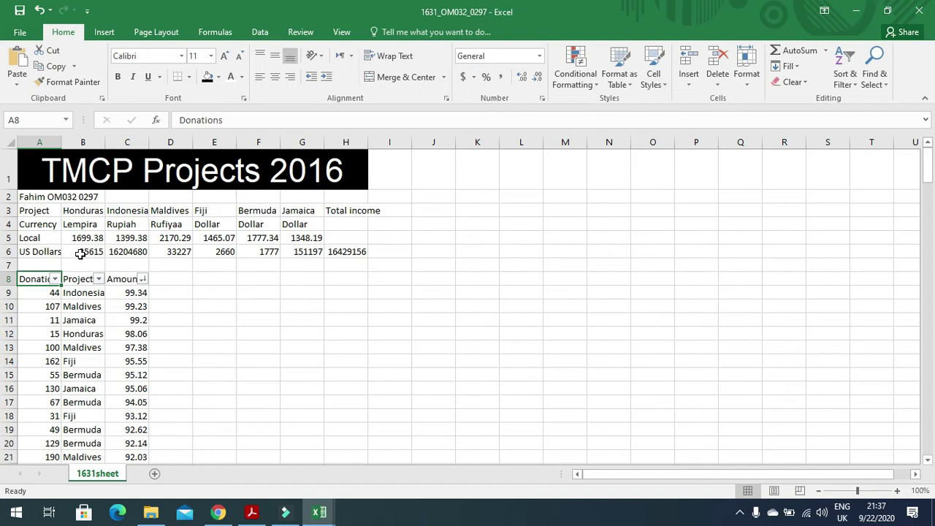
Format B6:H6 as Currency with 0 decimal places, showing $35,615 to $16,429,156.
left_click_drag(80, 254, 358, 253)
right_click(321, 256)
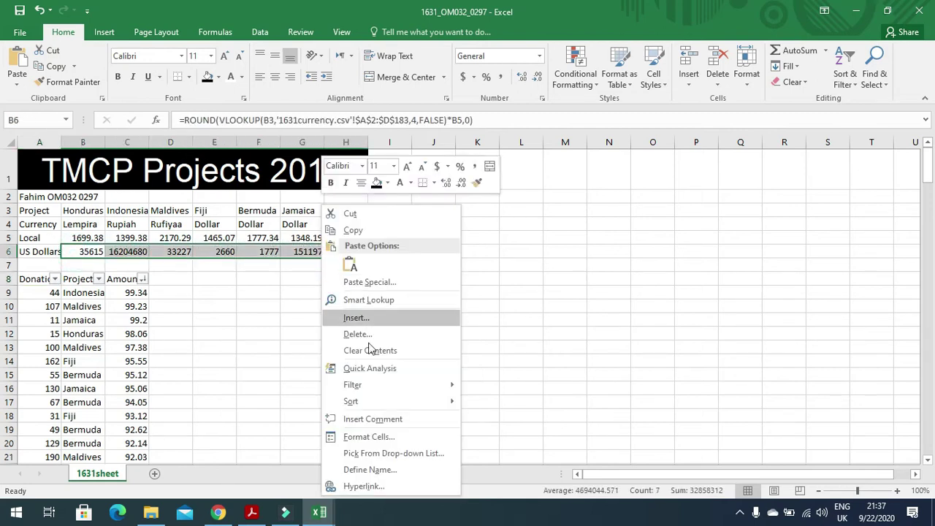
left_click(369, 437)
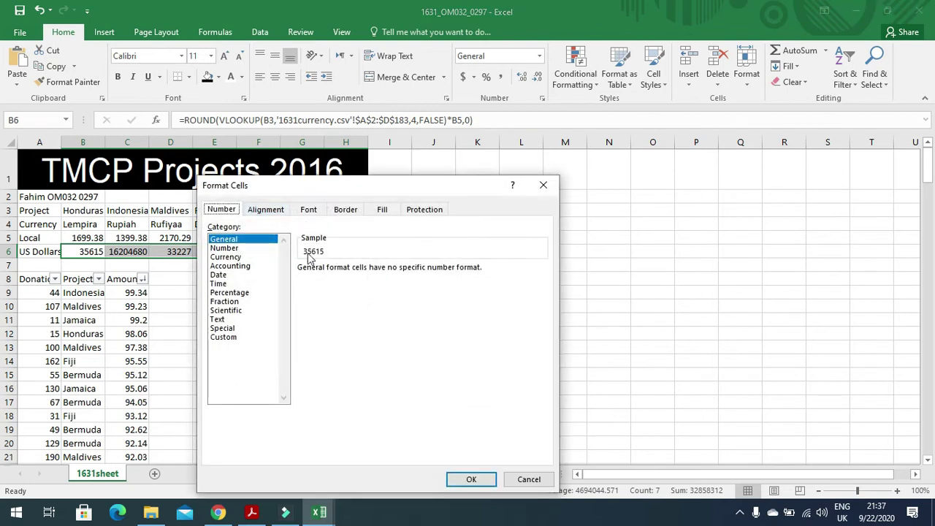
left_click(235, 257)
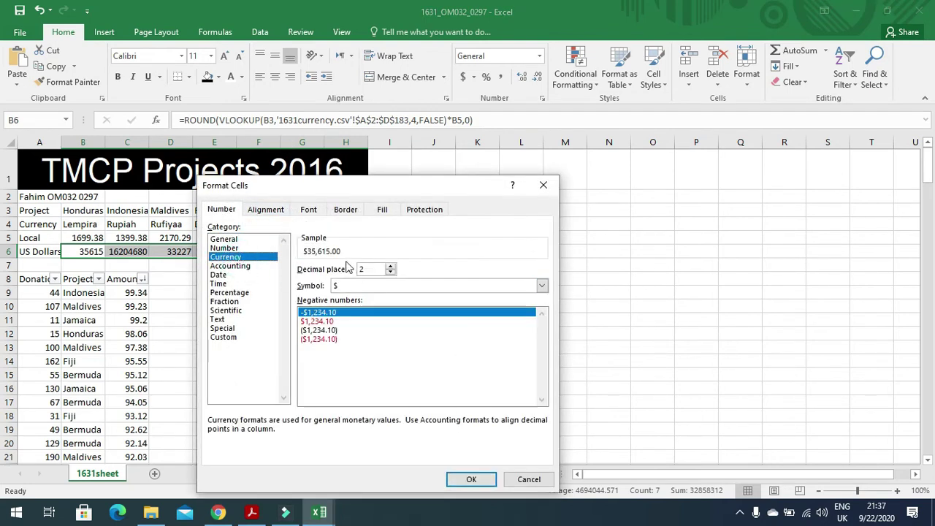
key("alt+Tab")
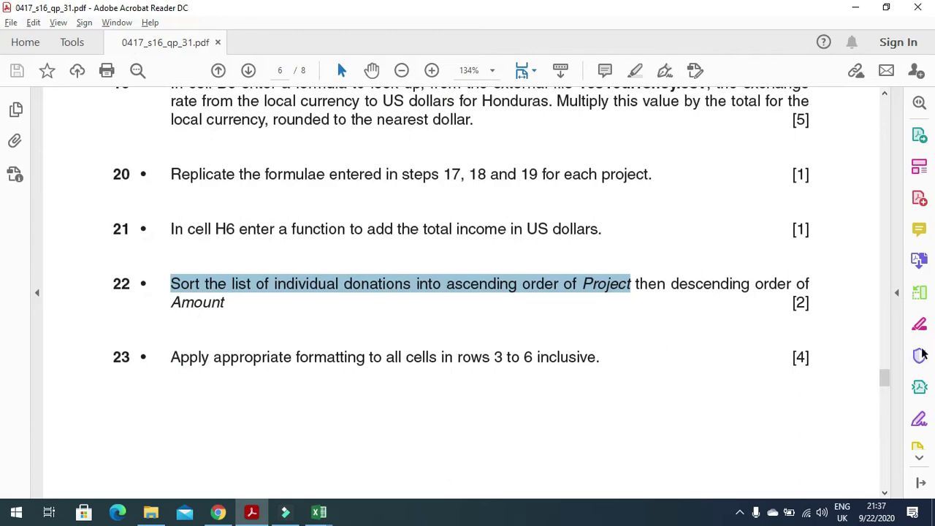
left_click_drag(884, 378, 885, 358)
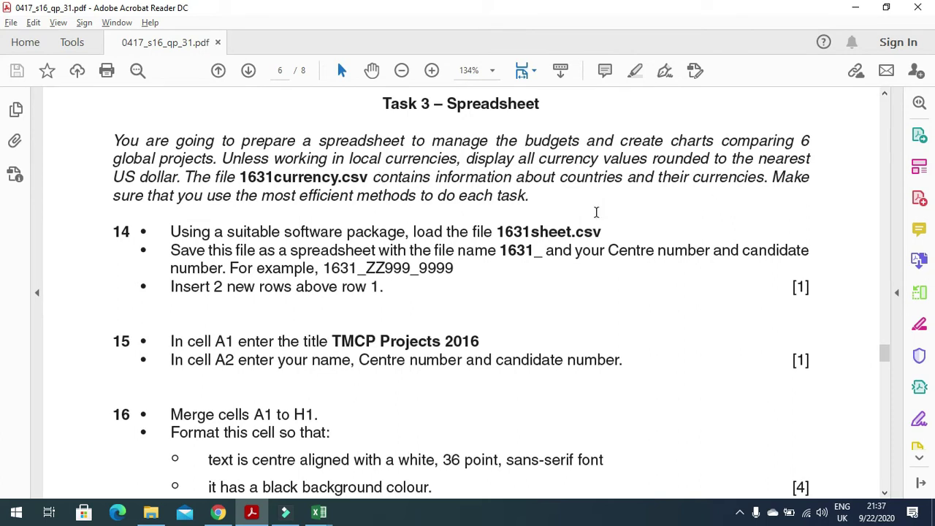
key("alt+Tab")
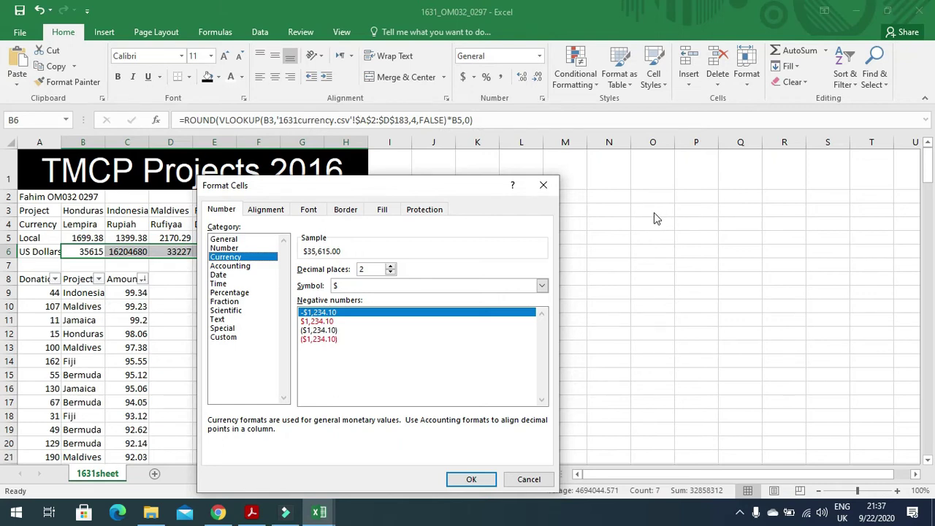
left_click(391, 273)
left_click(391, 273)
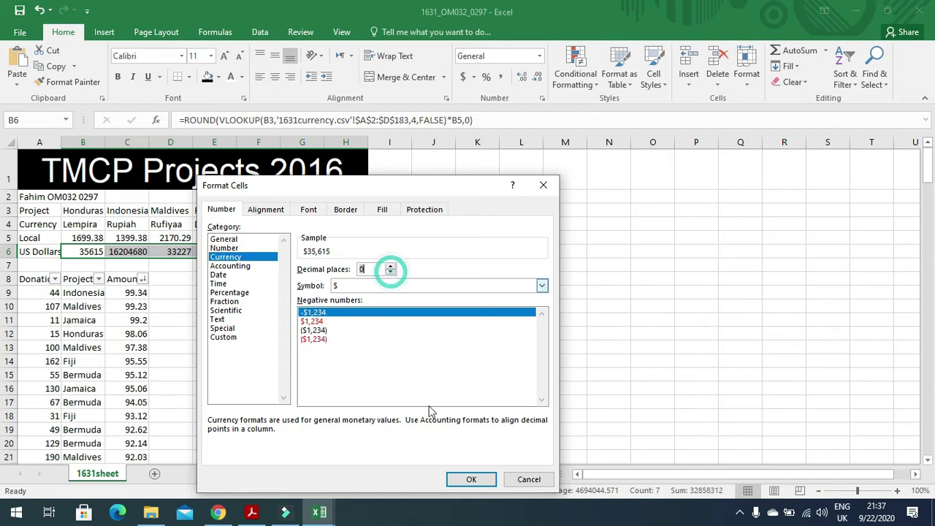
left_click(471, 479)
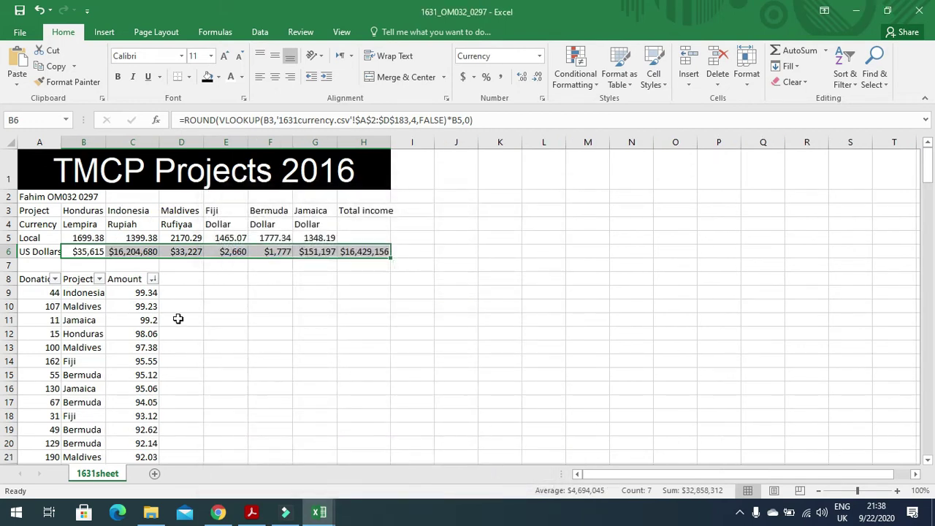
left_click(86, 238)
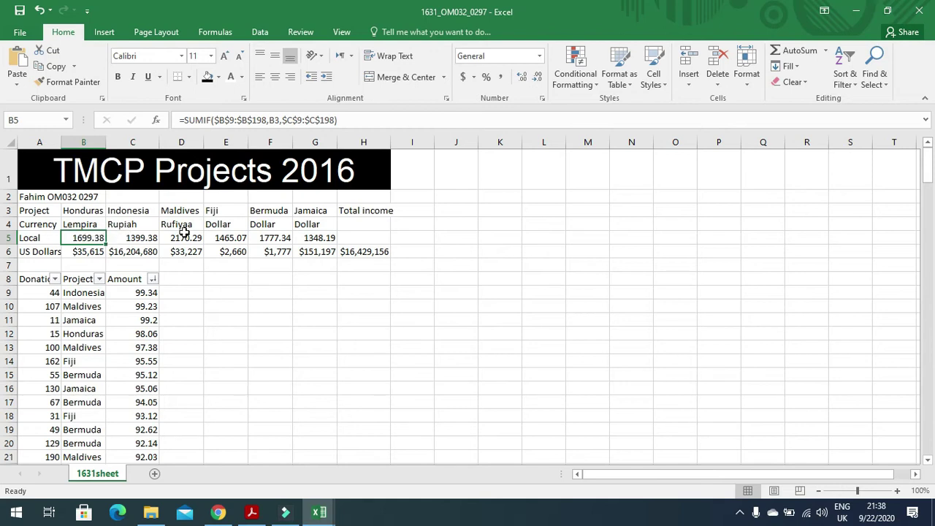
Open Format Cells for B5 and choose the Currency number format with 2 decimals.
right_click(93, 239)
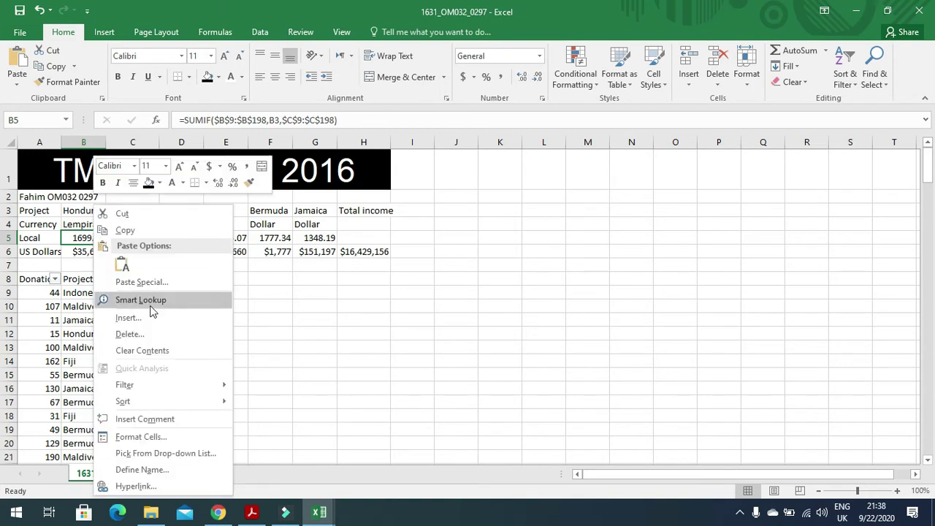
left_click(154, 441)
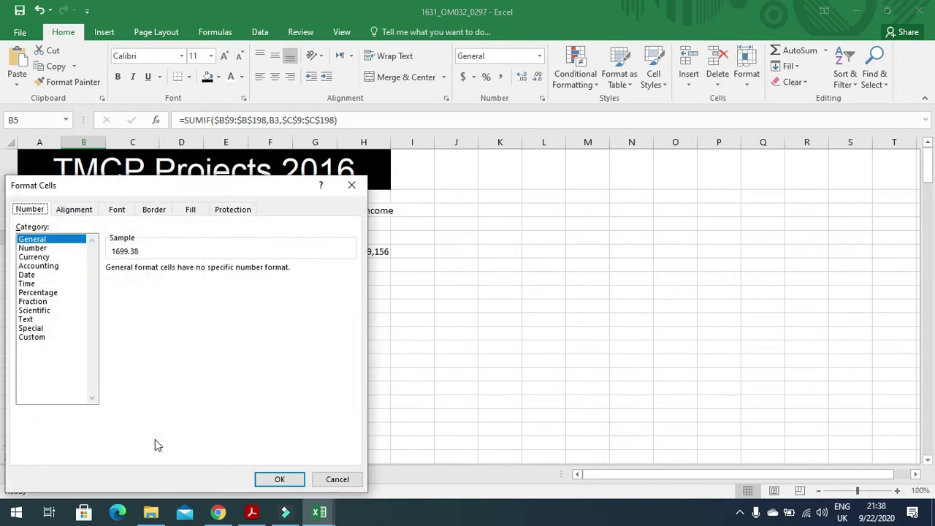
left_click(41, 266)
left_click(33, 257)
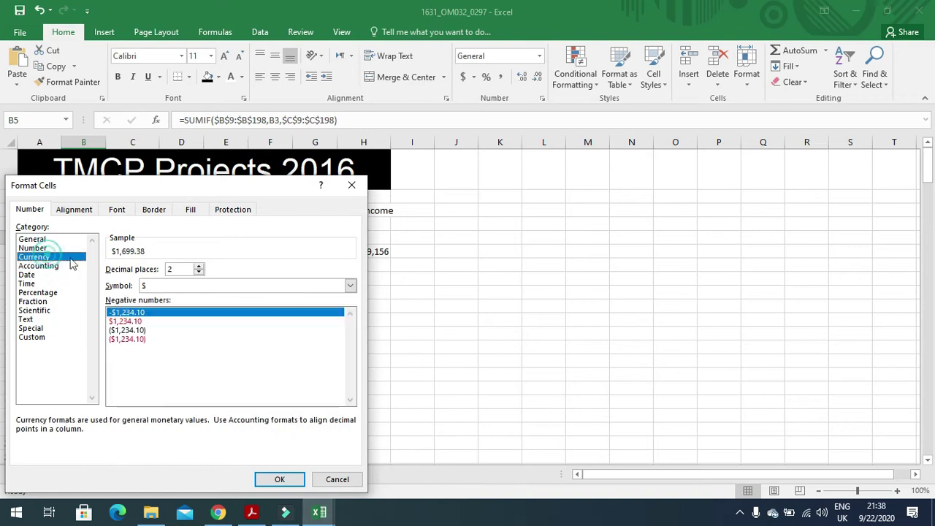
left_click_drag(279, 185, 530, 82)
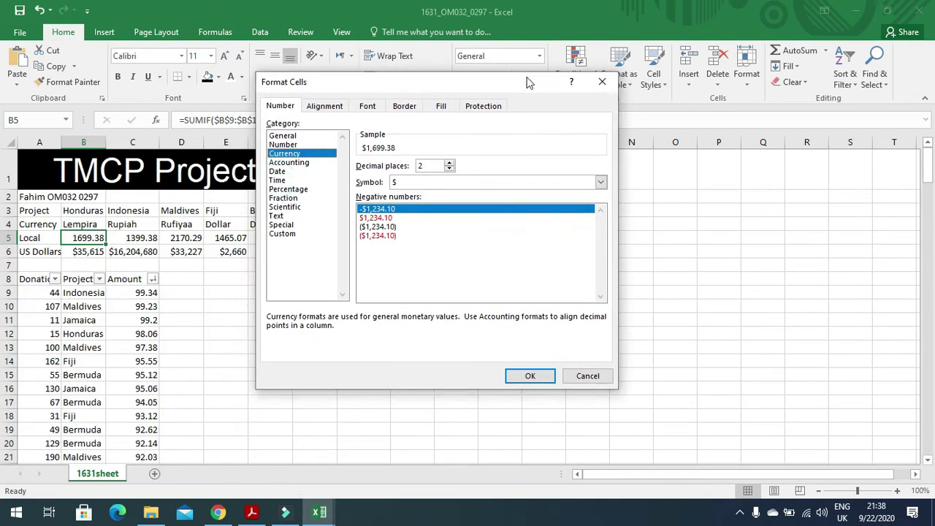
Scroll the Currency Symbol list to find each country's currency symbol.
left_click(600, 182)
left_click(601, 239)
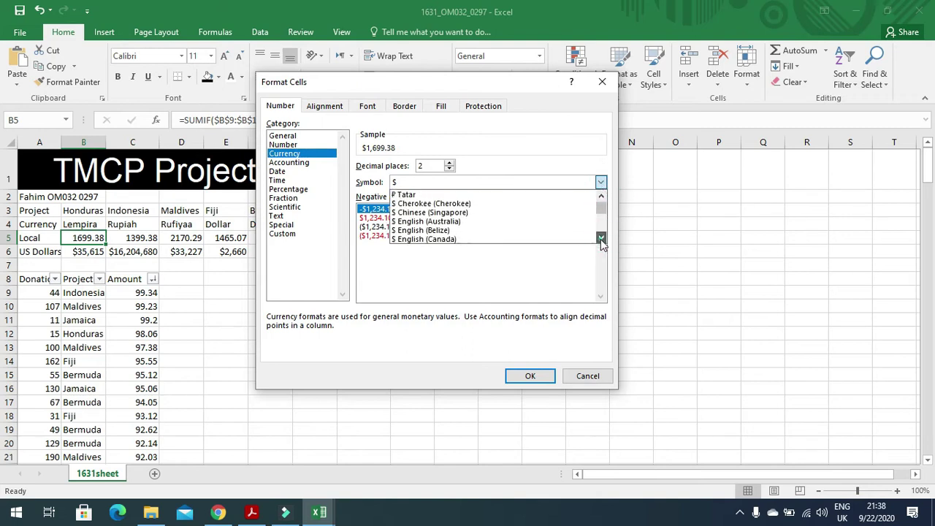
left_click(601, 239)
left_click(602, 239)
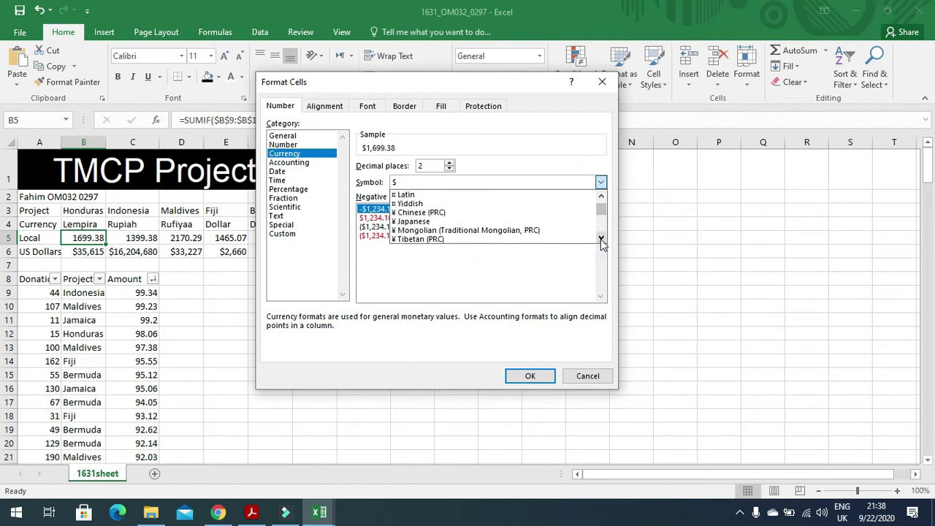
left_click(601, 239)
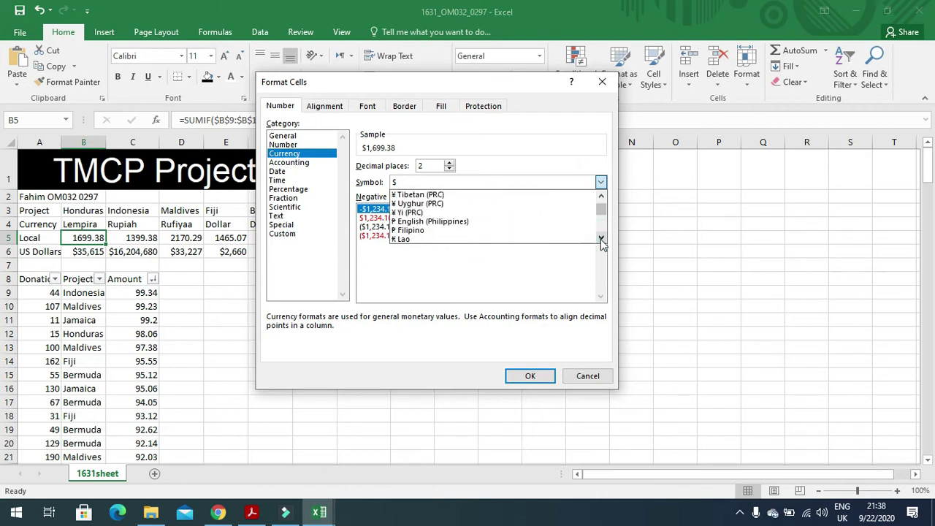
left_click(601, 239)
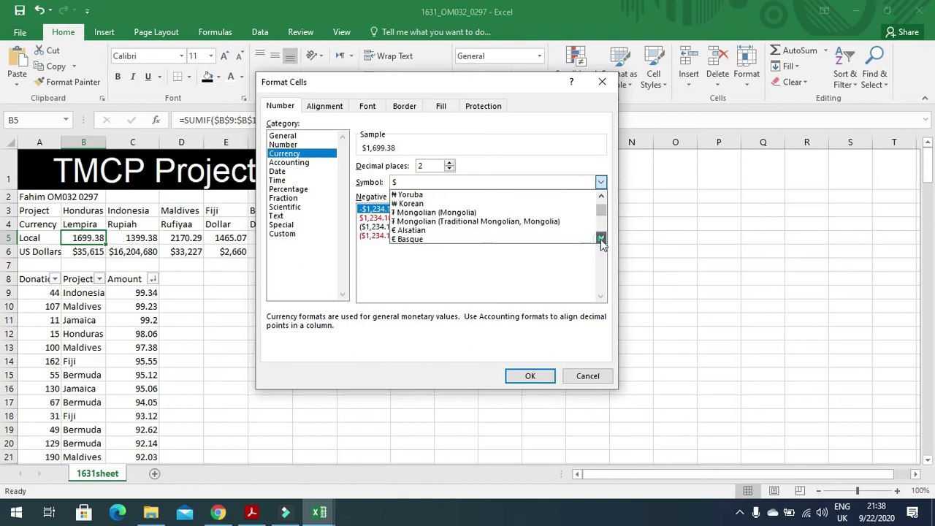
left_click(601, 239)
left_click(601, 239)
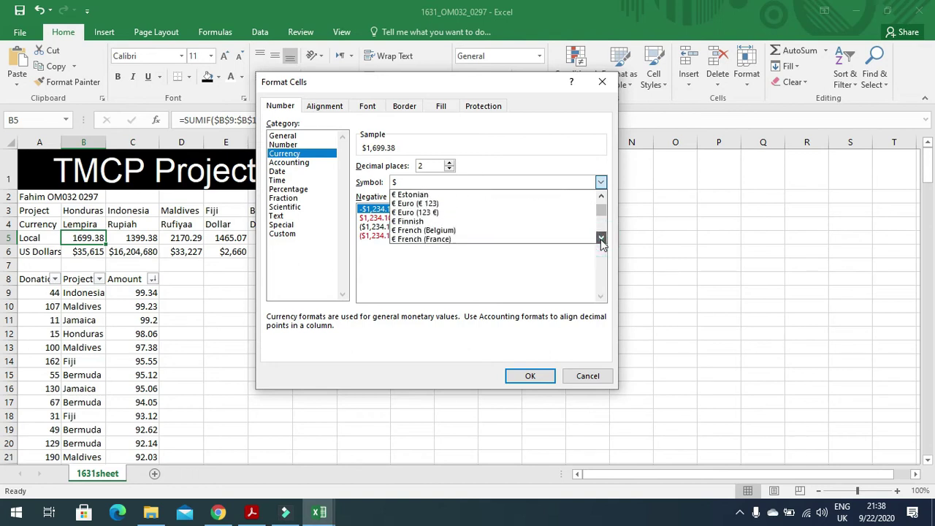
left_click(601, 239)
left_click(602, 239)
left_click(602, 239)
left_click(601, 239)
left_click(601, 239)
left_click(601, 239)
left_click(602, 239)
left_click(602, 239)
left_click(601, 239)
left_click(601, 239)
left_click(601, 239)
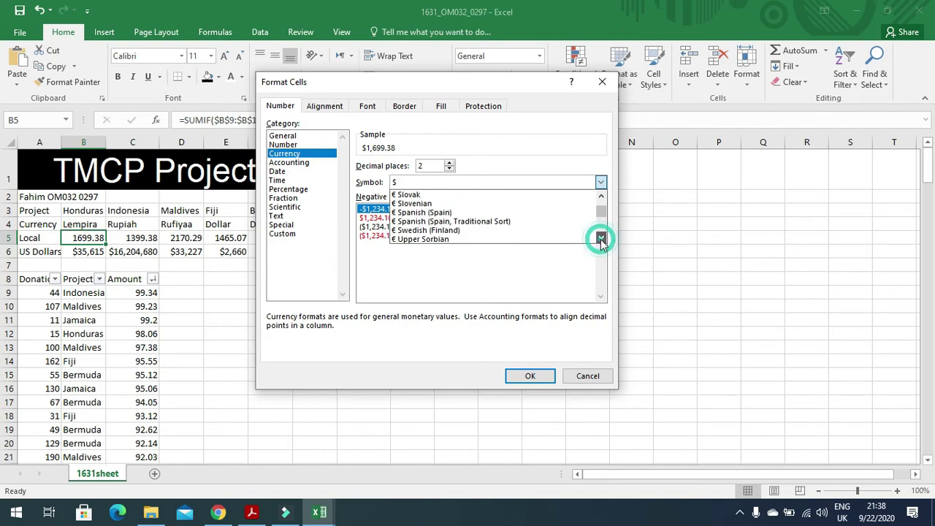
left_click(602, 239)
left_click(601, 239)
left_click(602, 239)
left_click(602, 239)
left_click(602, 239)
left_click(602, 239)
left_click(601, 239)
left_click(601, 239)
left_click(601, 239)
left_click(601, 239)
left_click(602, 239)
left_click(602, 239)
left_click(601, 239)
left_click(602, 239)
left_click(602, 239)
left_click(601, 239)
left_click(602, 239)
left_click(602, 239)
left_click(601, 239)
left_click(601, 239)
left_click(601, 239)
left_click(602, 239)
left_click(602, 239)
left_click(602, 239)
left_click(602, 239)
left_click(601, 239)
left_click(601, 239)
left_click(602, 239)
left_click(601, 238)
left_click(602, 239)
left_click(601, 239)
left_click(602, 239)
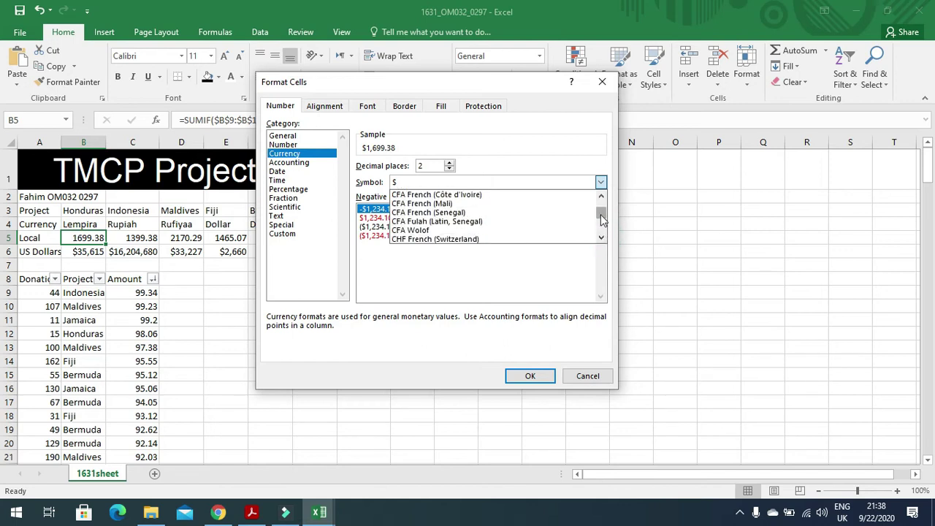
mouse_move(600, 212)
left_mouse_down()
mouse_move(602, 231)
mouse_move(604, 211)
left_mouse_up()
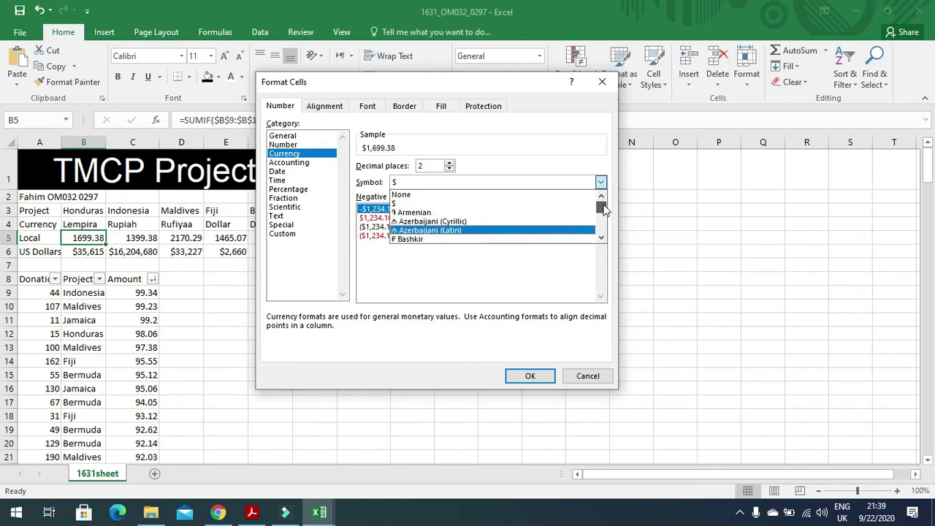
left_click(601, 239)
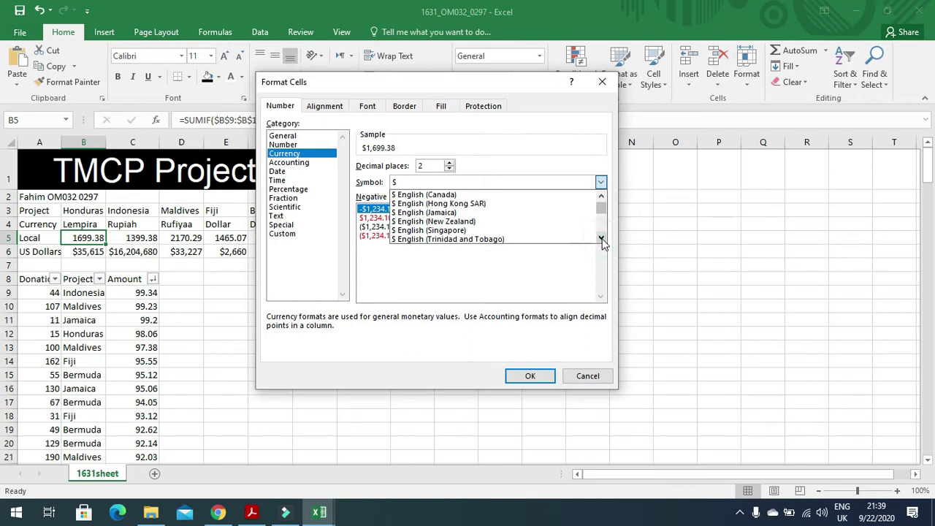
left_click(602, 239)
left_click(602, 238)
left_click(602, 239)
left_click(601, 239)
left_click(601, 239)
left_click(602, 239)
left_click(601, 239)
left_click(602, 239)
left_click(602, 239)
left_click(601, 239)
left_click(601, 239)
left_click(601, 239)
left_click(601, 239)
left_click(602, 239)
left_click(601, 238)
left_click(602, 239)
left_click(601, 239)
left_click(601, 239)
left_click(602, 239)
left_click(601, 239)
left_click(602, 239)
left_click(601, 239)
left_click(602, 239)
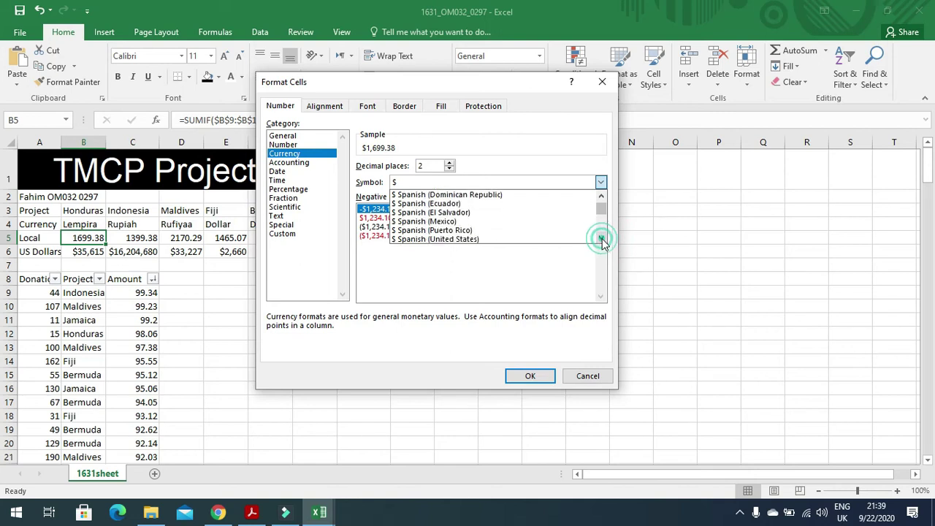
left_click(602, 239)
left_click(601, 239)
left_click(602, 239)
left_click(601, 239)
left_click(601, 239)
left_click(601, 239)
left_click(601, 239)
left_click(601, 239)
left_click(601, 239)
left_click(601, 239)
left_click(601, 239)
left_click(601, 239)
left_click(601, 238)
left_click(601, 238)
left_click(601, 238)
left_click(601, 238)
left_click(601, 238)
left_click(600, 239)
left_click(601, 239)
left_click(601, 239)
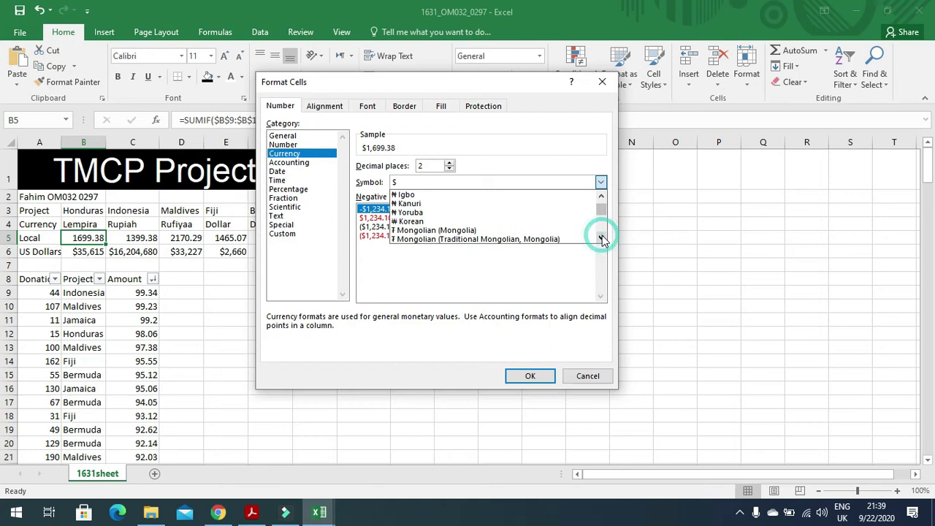
left_click(601, 239)
left_click(601, 239)
left_click(601, 239)
left_click(601, 239)
left_click(601, 239)
left_click(600, 239)
left_click(600, 239)
left_click(601, 239)
left_click(600, 239)
left_click(601, 239)
left_click(600, 239)
left_click(601, 239)
left_click(601, 239)
left_click(601, 239)
left_click(601, 239)
left_click(601, 239)
left_click(601, 239)
left_click(601, 239)
left_click(601, 239)
left_click(601, 239)
left_click(601, 239)
left_click(601, 239)
left_click(601, 239)
left_click(601, 239)
left_click(600, 239)
left_click(600, 239)
left_click(600, 239)
left_click(600, 238)
left_click(601, 239)
left_click(601, 239)
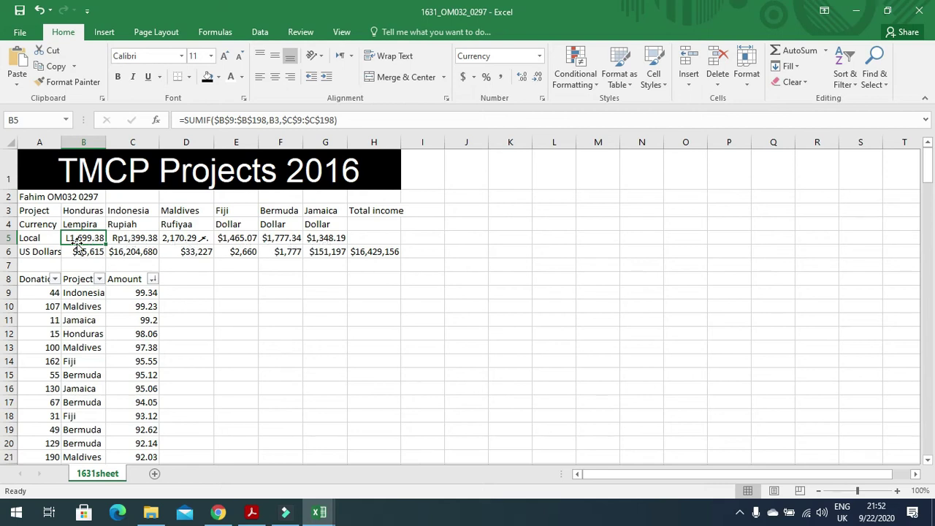
left_click(251, 512)
scroll(360, 328, "down", 15)
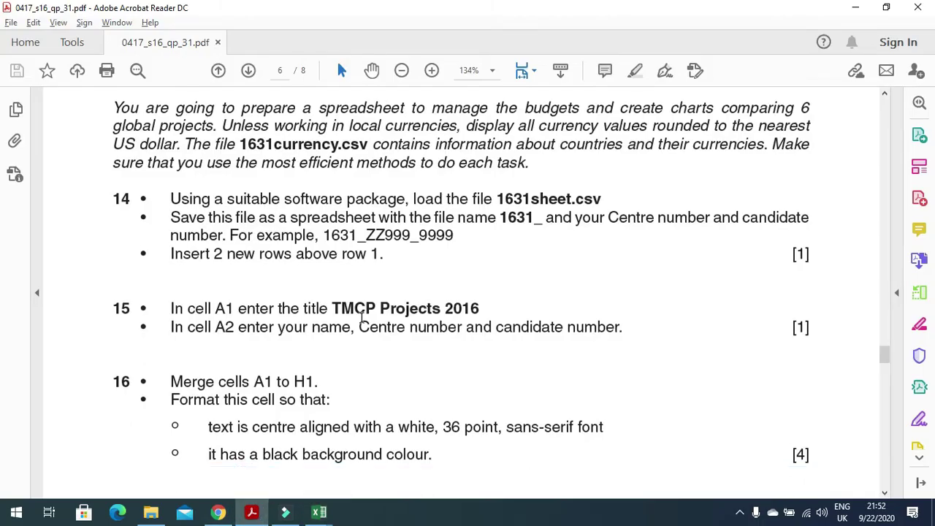
scroll(369, 313, "down", 10)
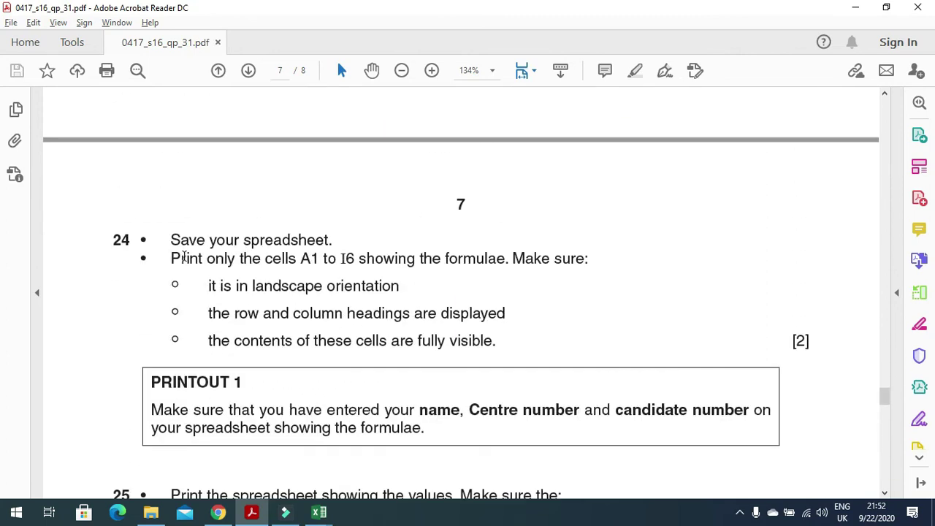
left_click_drag(169, 240, 332, 242)
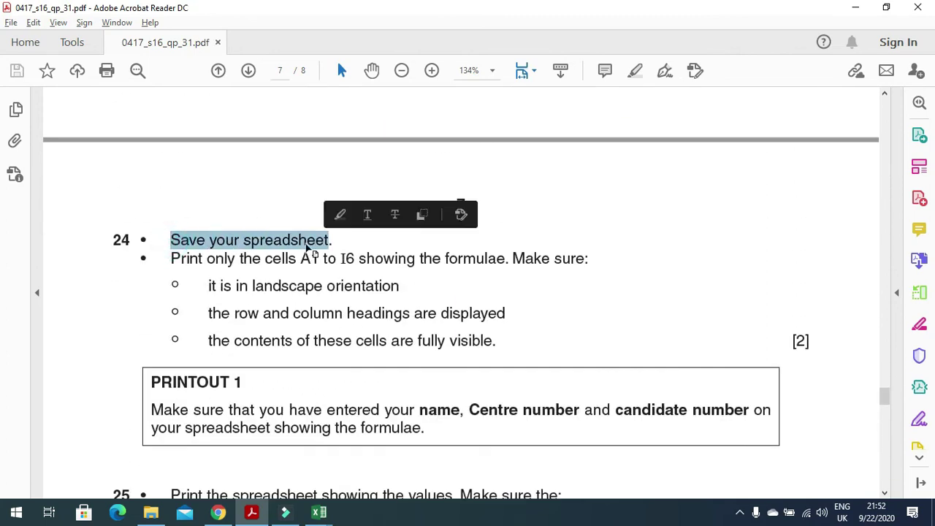
left_click_drag(170, 259, 506, 264)
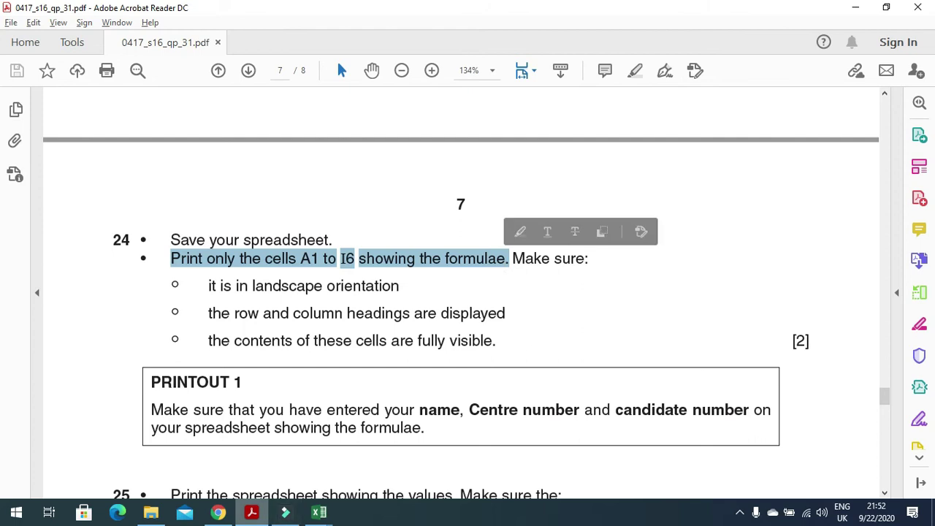
left_click(252, 515)
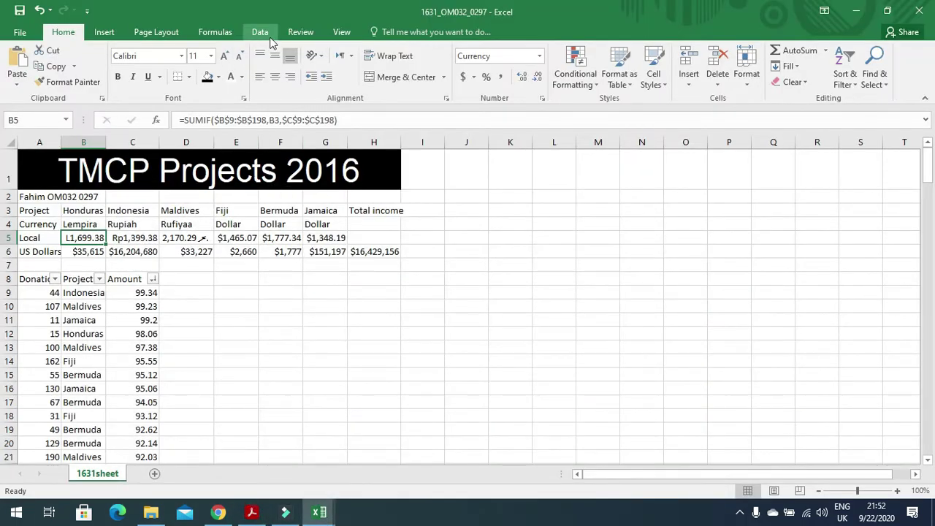
Turn on Show Formulas and AutoFit columns B and C to their longest formulas.
left_click(216, 32)
left_click(626, 51)
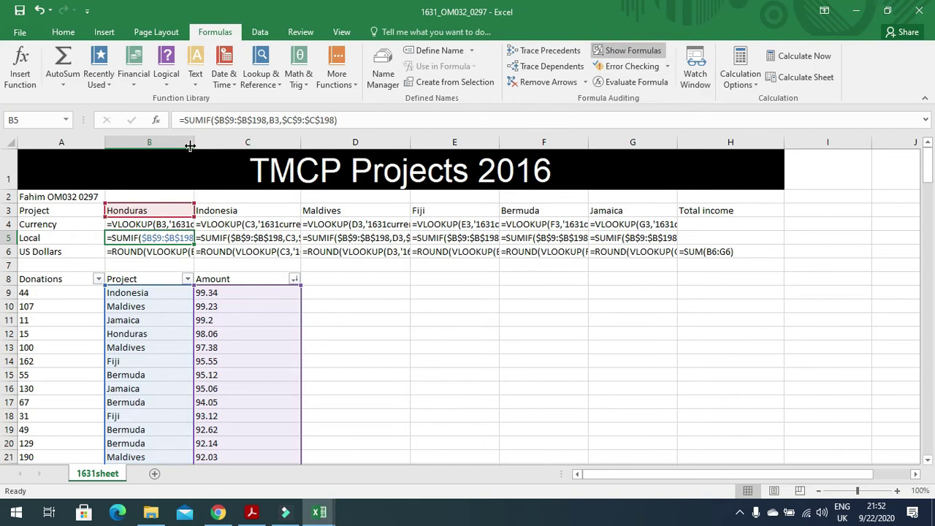
double_click(194, 138)
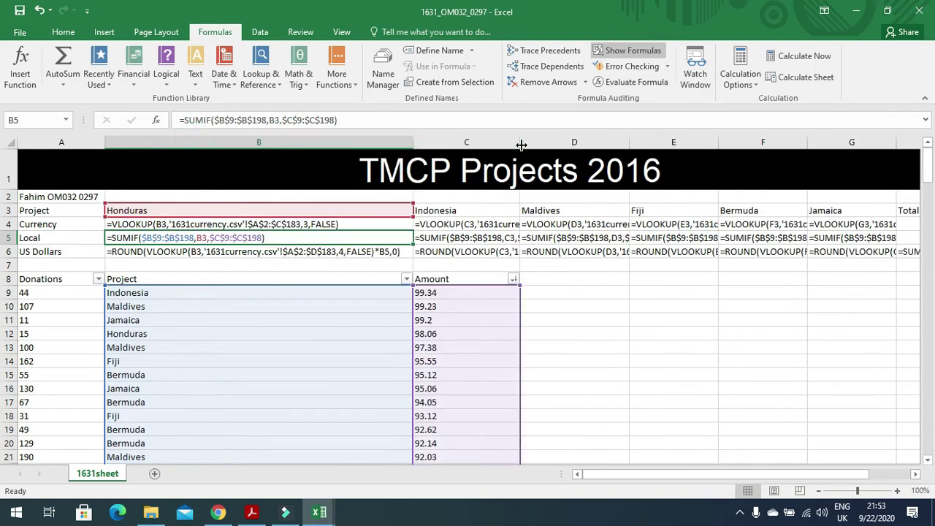
double_click(520, 142)
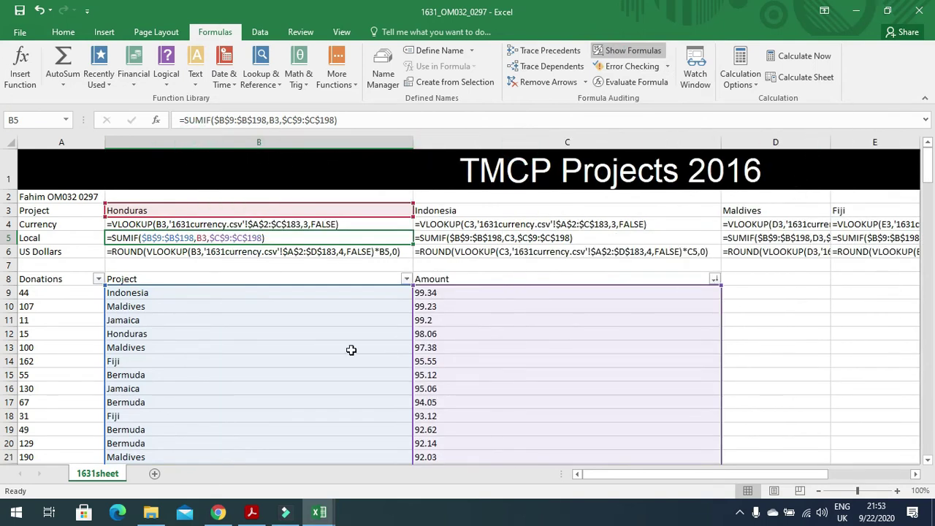
AutoFit columns E, F and G so their VLOOKUP, SUMIF and ROUND formulas are readable.
left_click(252, 514)
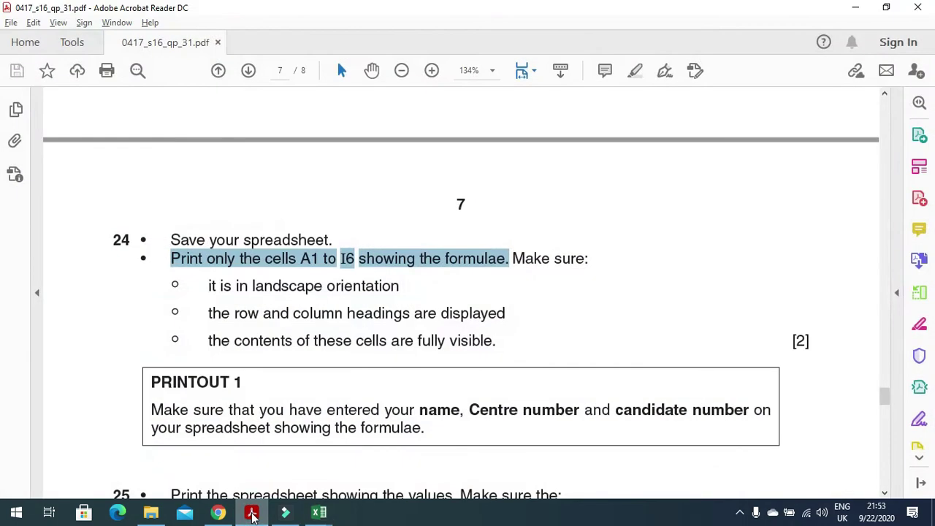
left_click(252, 514)
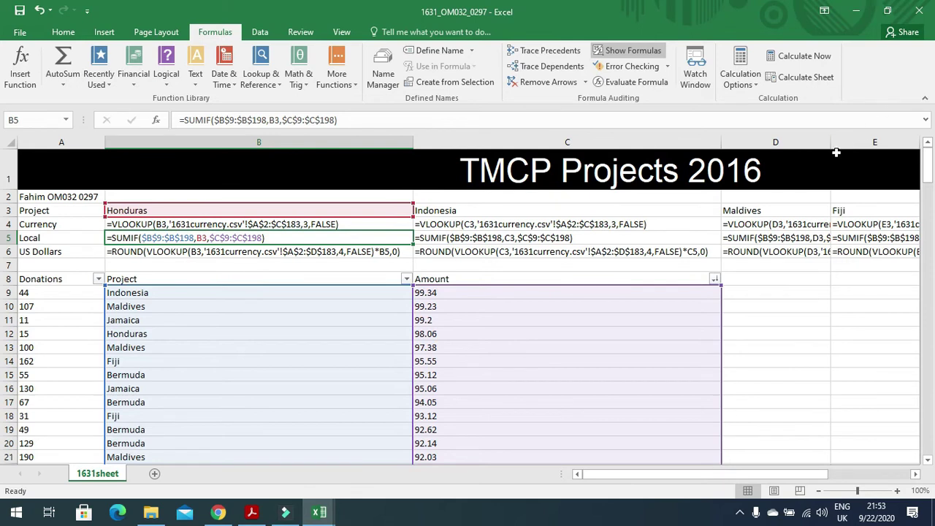
left_click_drag(710, 476, 867, 474)
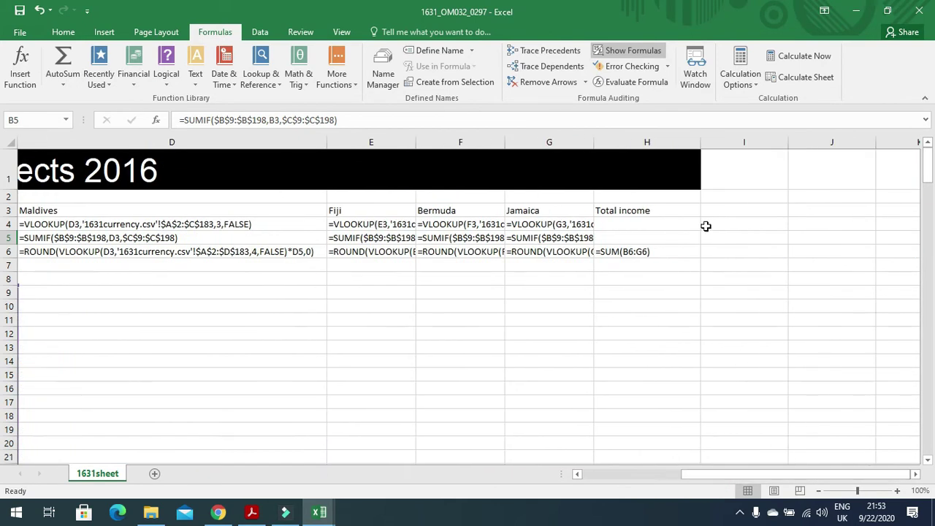
double_click(416, 141)
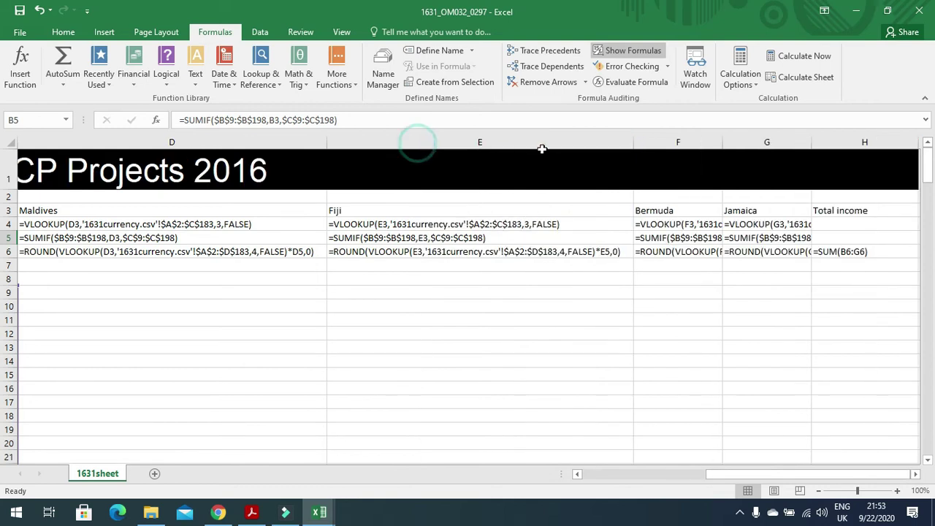
double_click(724, 141)
left_click_drag(731, 475, 772, 471)
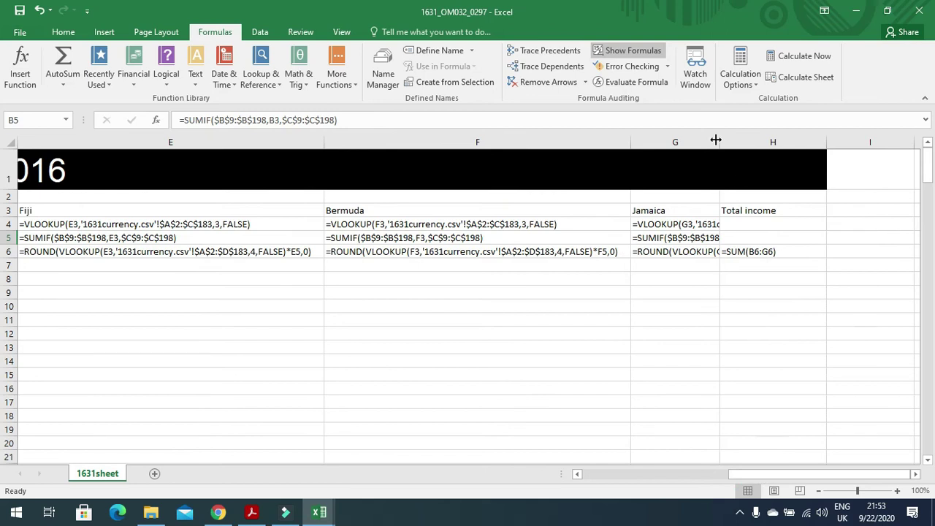
double_click(717, 142)
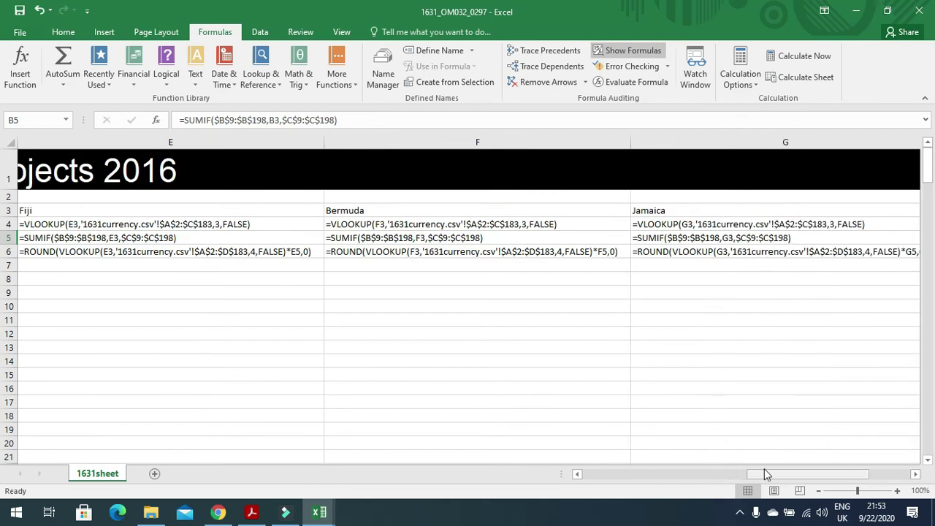
left_click_drag(765, 474, 587, 477)
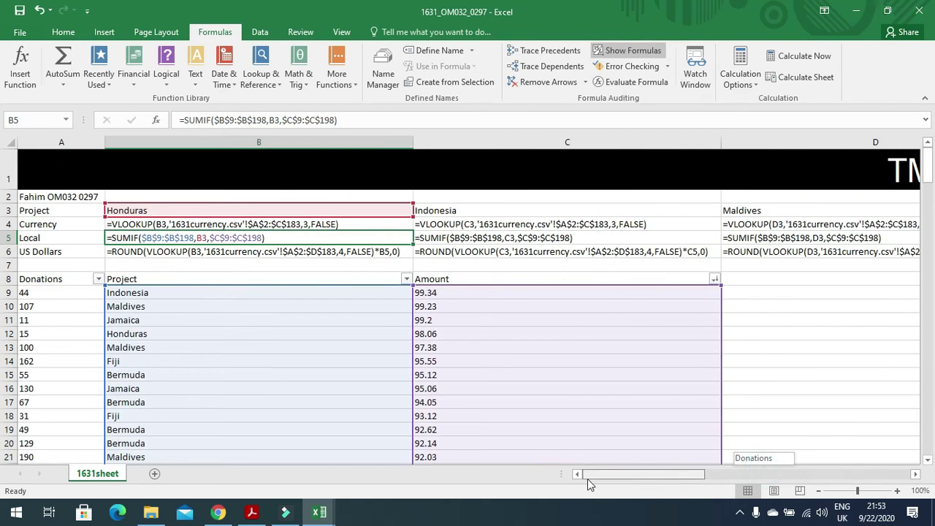
Set the page orientation to landscape.
left_click(156, 32)
left_click(142, 81)
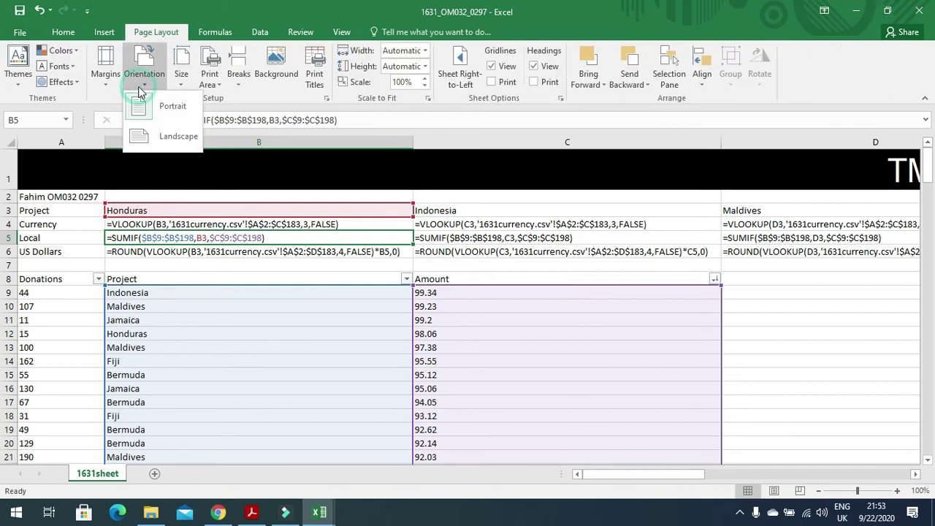
left_click(168, 136)
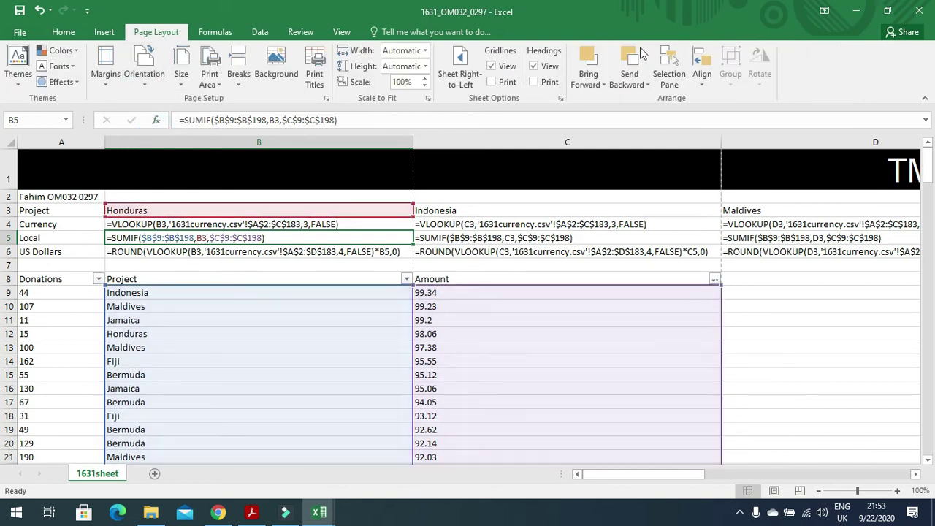
In Page Break Preview, place breaks after row 7 and column C, and extend the print area through column H.
left_click(800, 490)
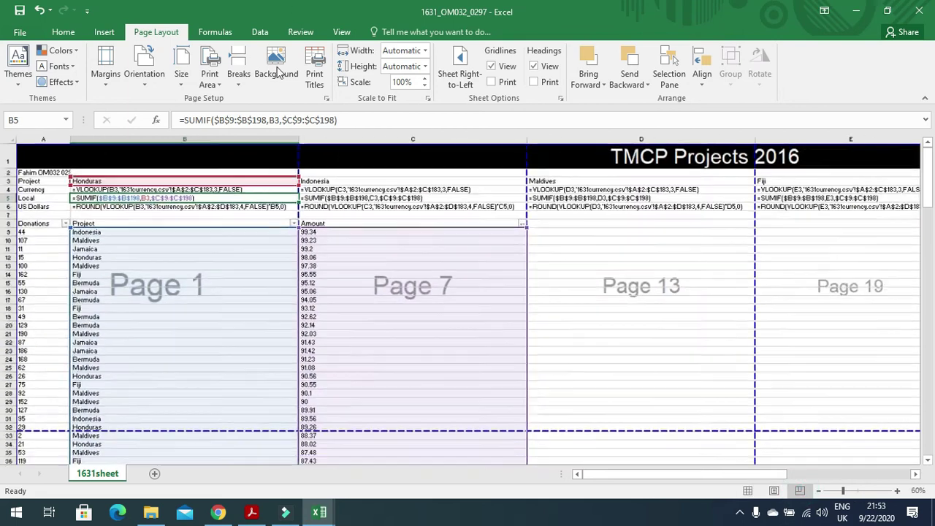
left_click_drag(268, 422, 255, 222)
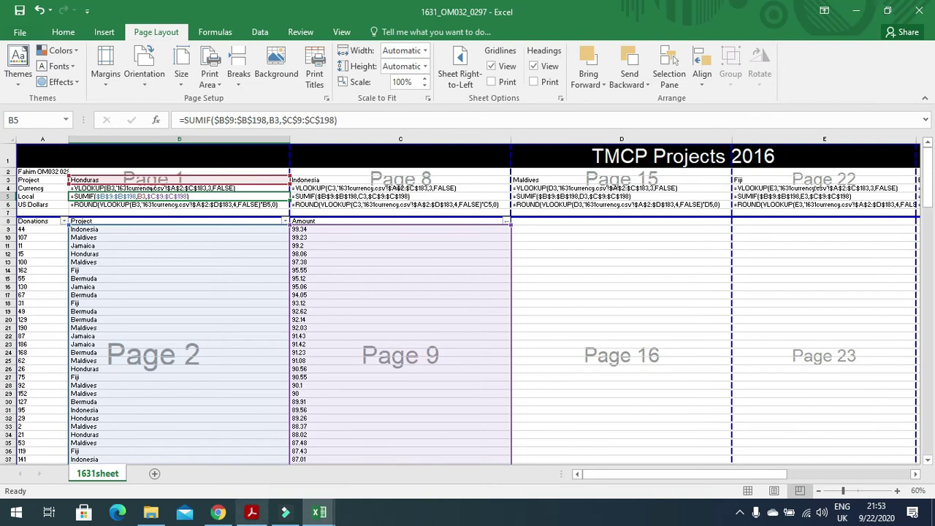
left_click_drag(733, 477, 401, 223)
left_click_drag(291, 170, 511, 187)
left_click_drag(578, 473, 756, 476)
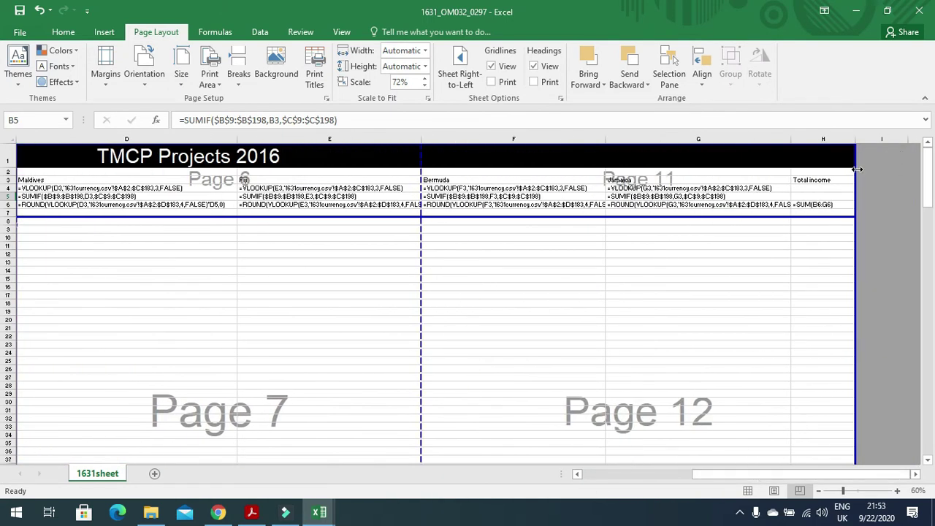
left_click_drag(853, 171, 906, 172)
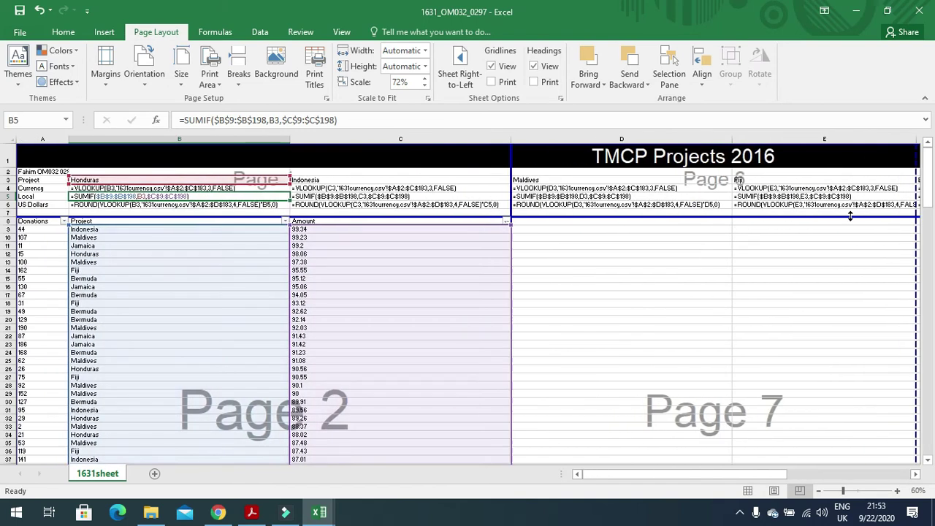
Open the print preview and check the exam's requirement for row and column headings.
left_click(20, 31)
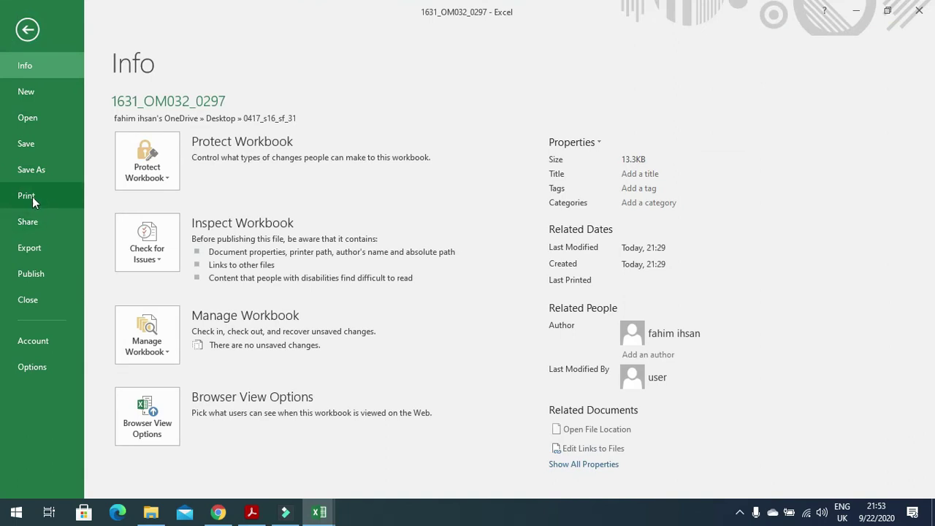
left_click(32, 197)
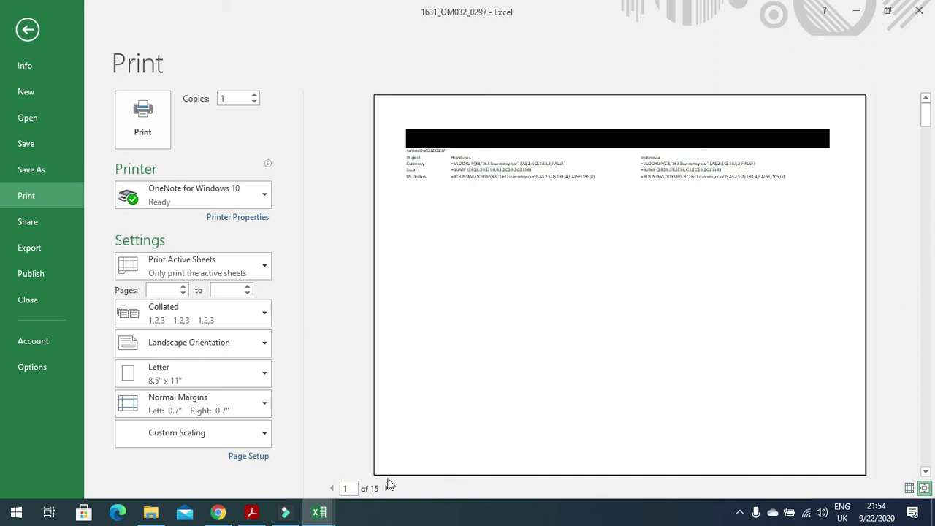
left_click(251, 512)
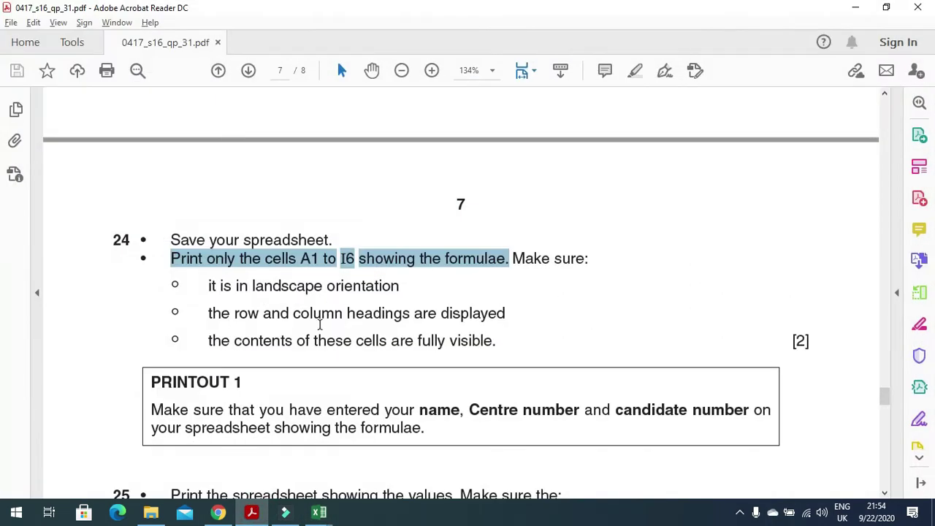
left_click_drag(234, 314, 570, 326)
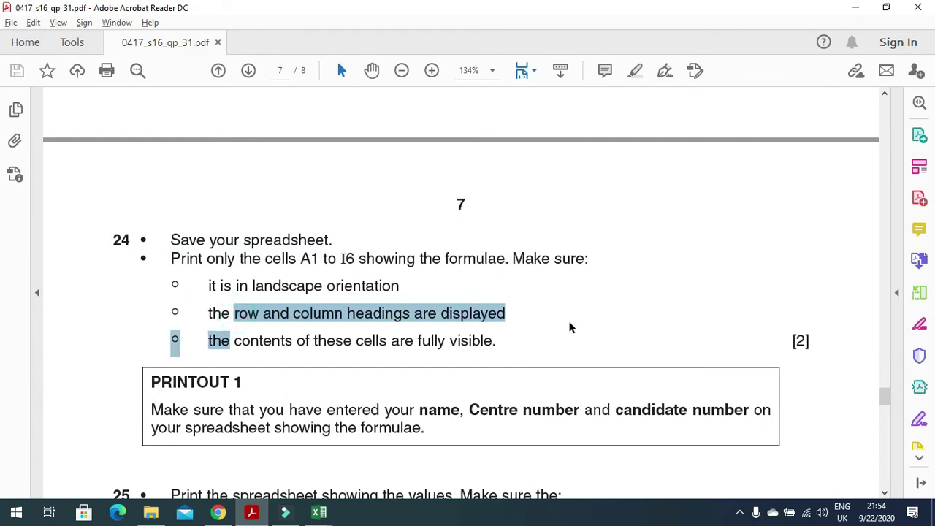
left_click(239, 516)
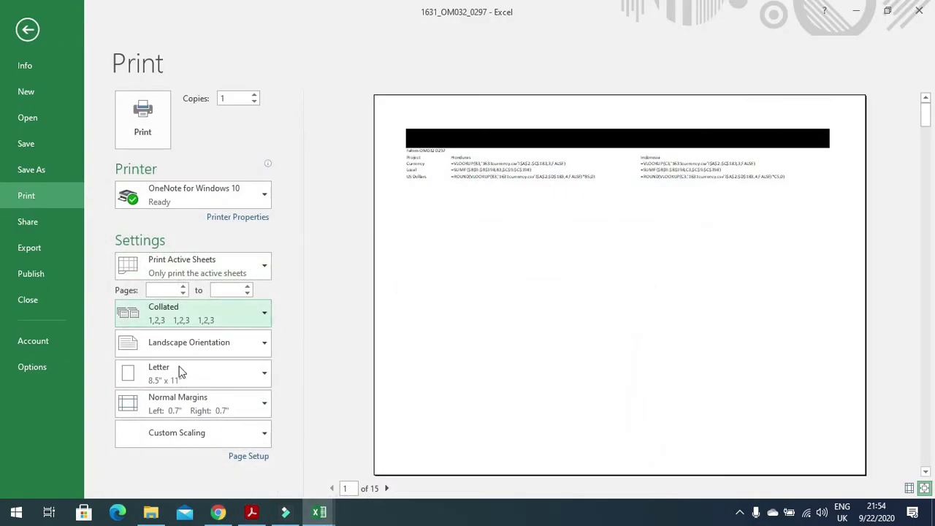
Enable printing of row and column headings in Page Setup, then return to the worksheet.
left_click(249, 460)
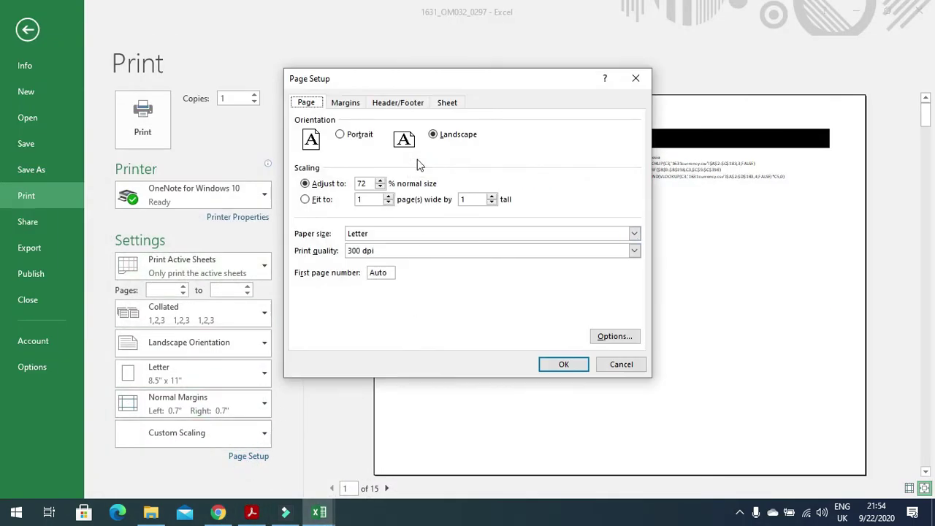
left_click(447, 102)
left_click(306, 238)
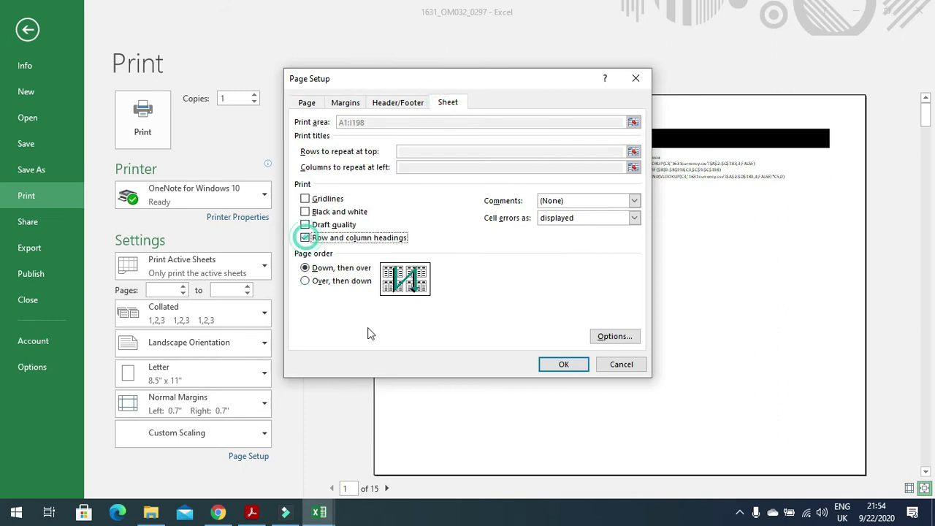
left_click(564, 365)
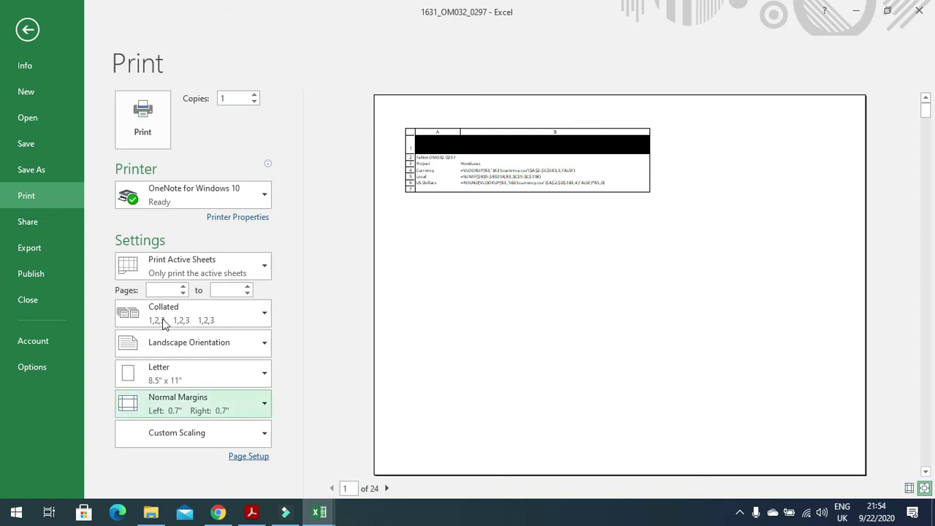
left_click(27, 28)
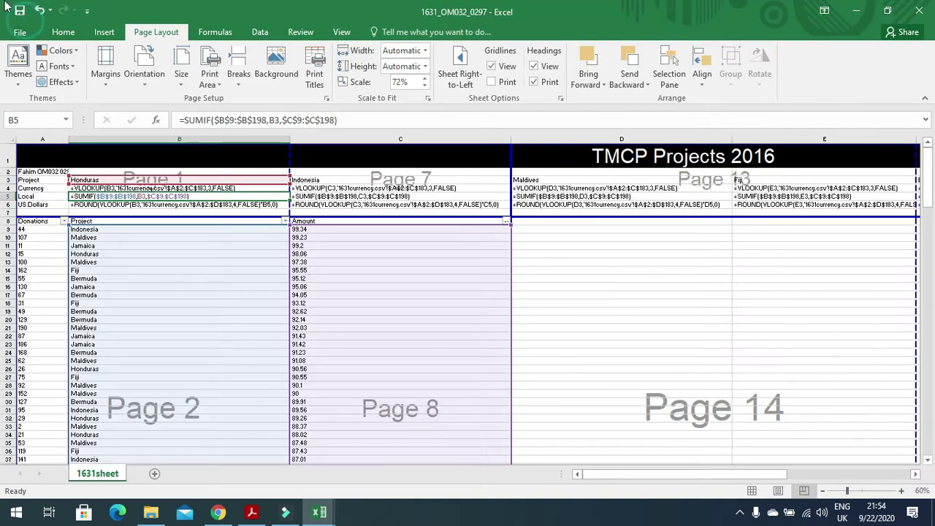
Extend the first printed page to include column C, then check the Indonesia and Maldives formulas.
left_click_drag(291, 212, 492, 213)
left_click_drag(635, 475, 673, 474)
scroll(507, 390, "down", 10)
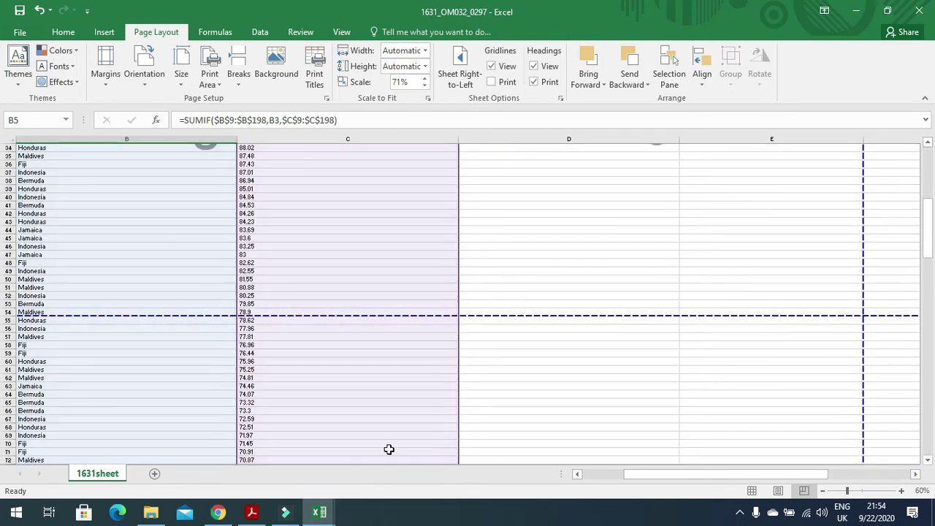
scroll(463, 412, "up", 11)
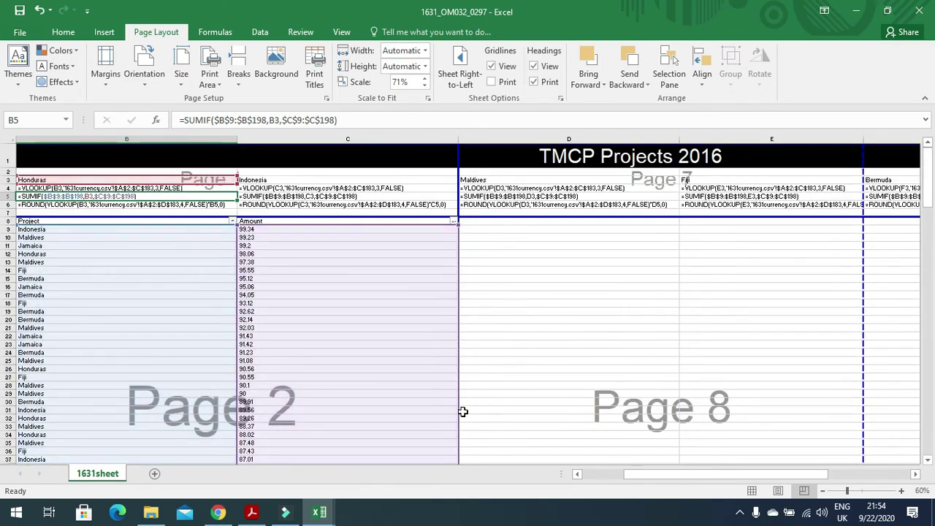
left_click(269, 196)
left_click(646, 188)
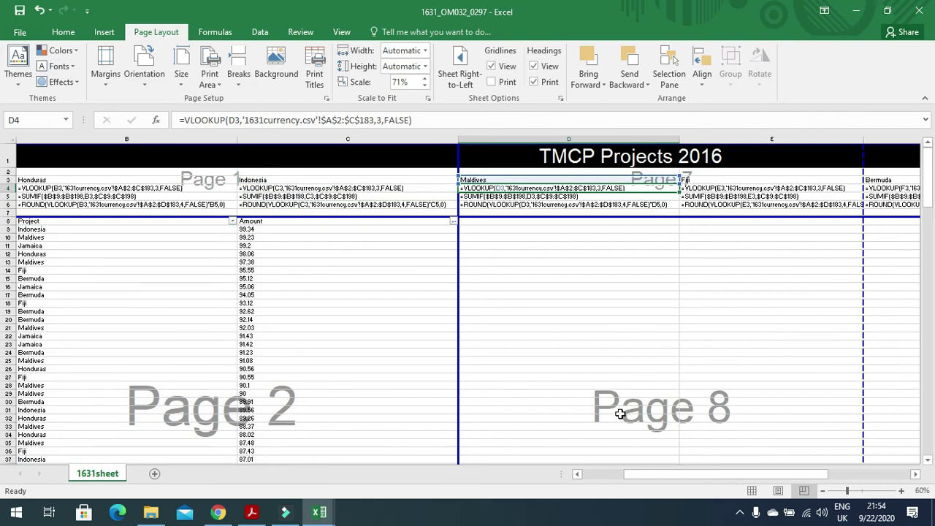
In Acrobat, highlight question 25's requirement to print values one page wide, all contents visible.
left_click(252, 513)
scroll(316, 330, "down", 3)
scroll(317, 330, "down", 6)
left_click_drag(169, 199, 562, 203)
left_click_drag(210, 227, 444, 238)
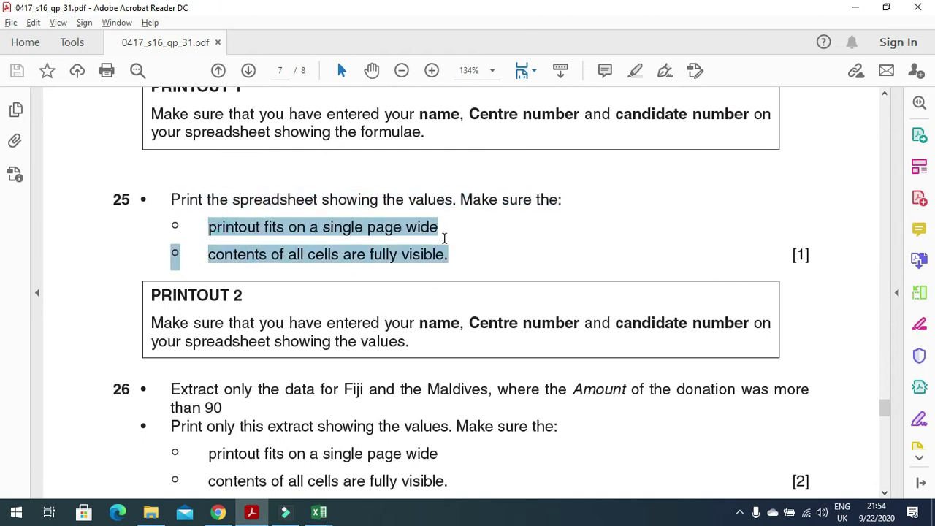
Turn off Show Formulas so values display, adjust the page breaks, and return to Normal view.
key("alt+Tab")
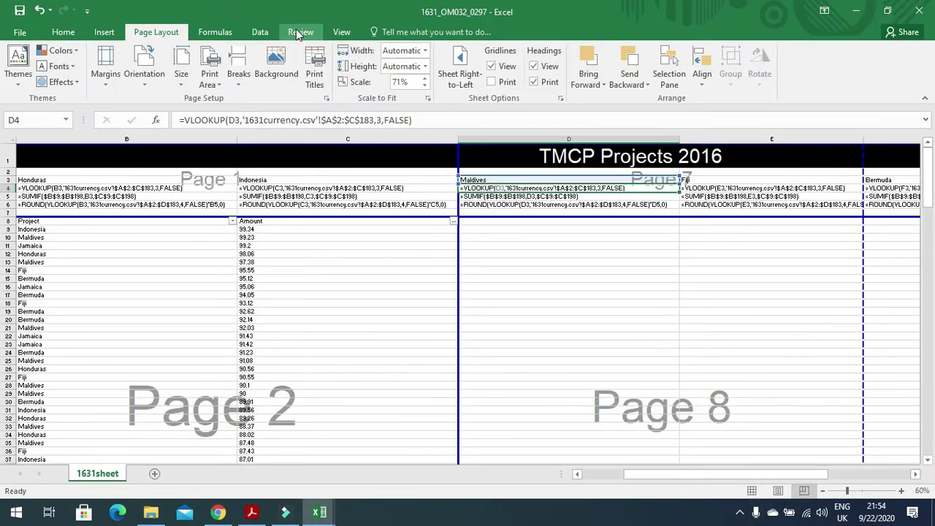
left_click(215, 32)
left_click(633, 51)
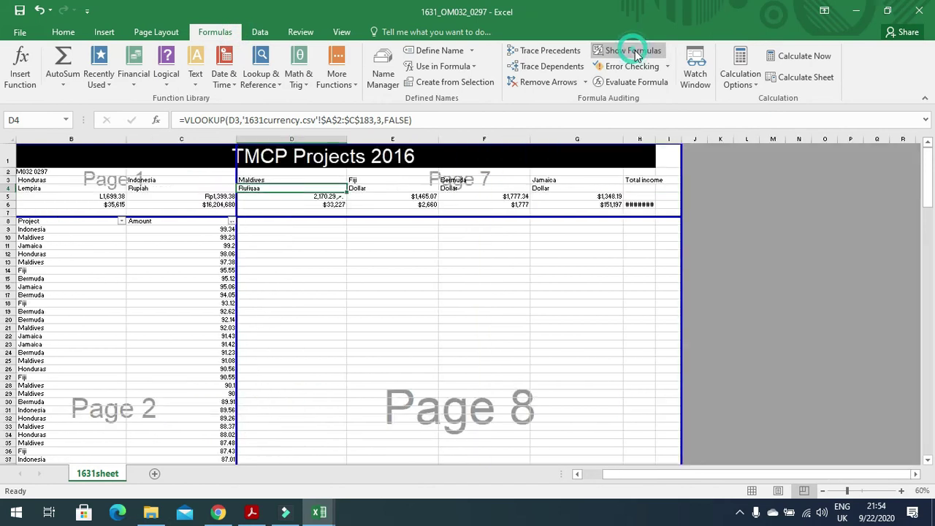
left_click(752, 490)
left_click(801, 490)
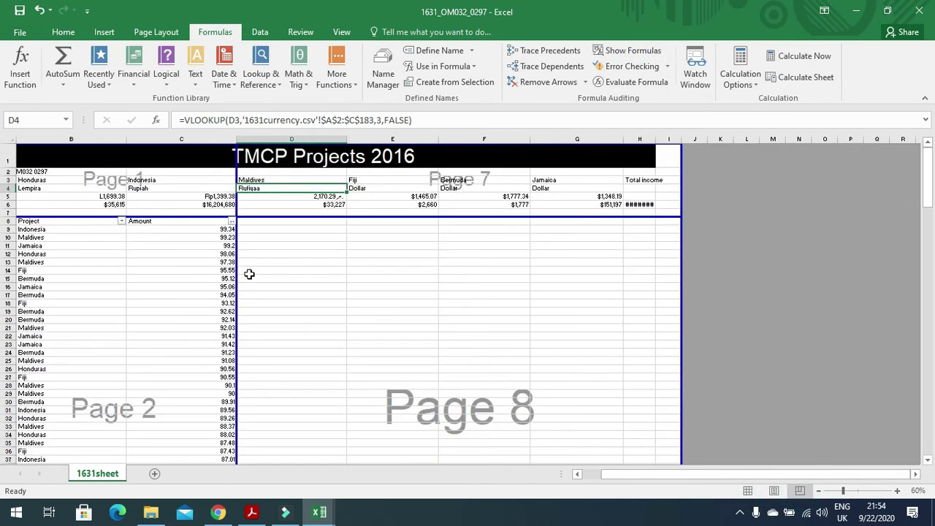
left_click_drag(187, 216, 375, 384)
left_click_drag(760, 474, 743, 475)
left_click_drag(931, 287, 929, 268)
left_click(747, 491)
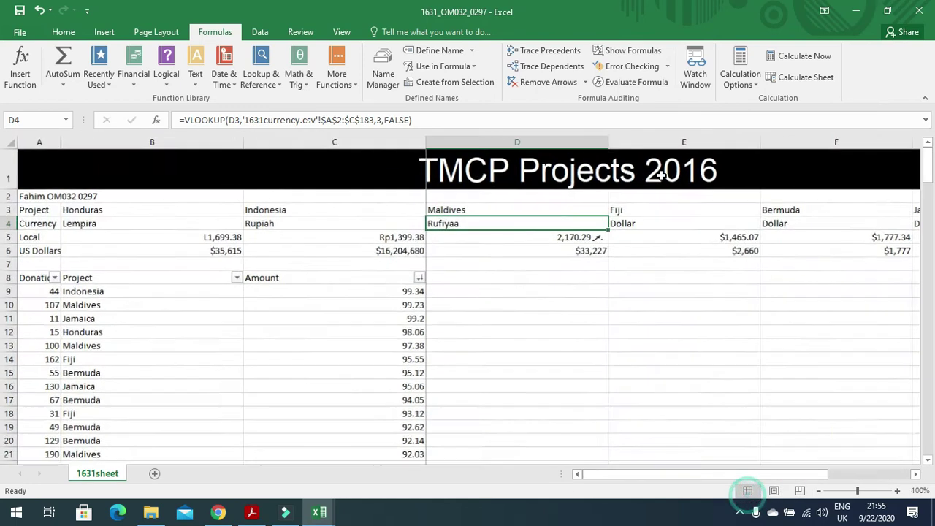
AutoFit columns A through H to their contents.
double_click(59, 144)
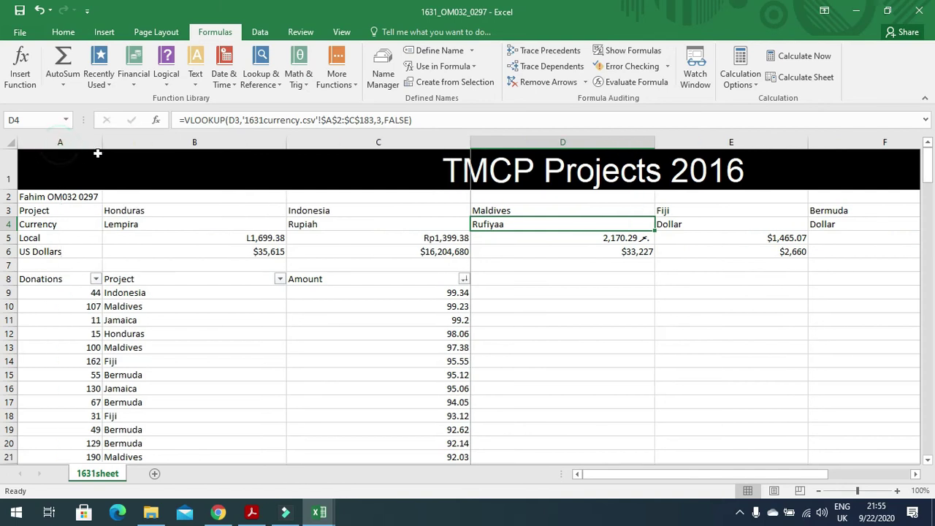
double_click(286, 141)
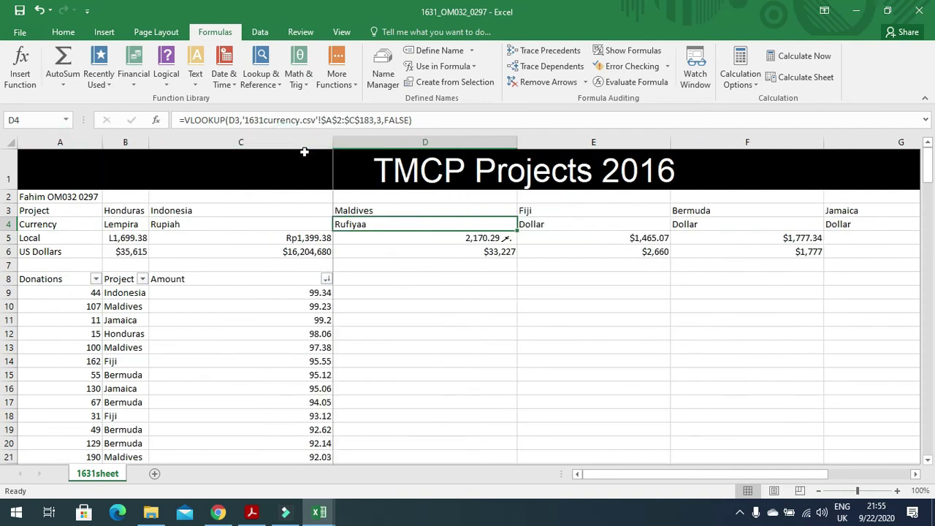
double_click(332, 144)
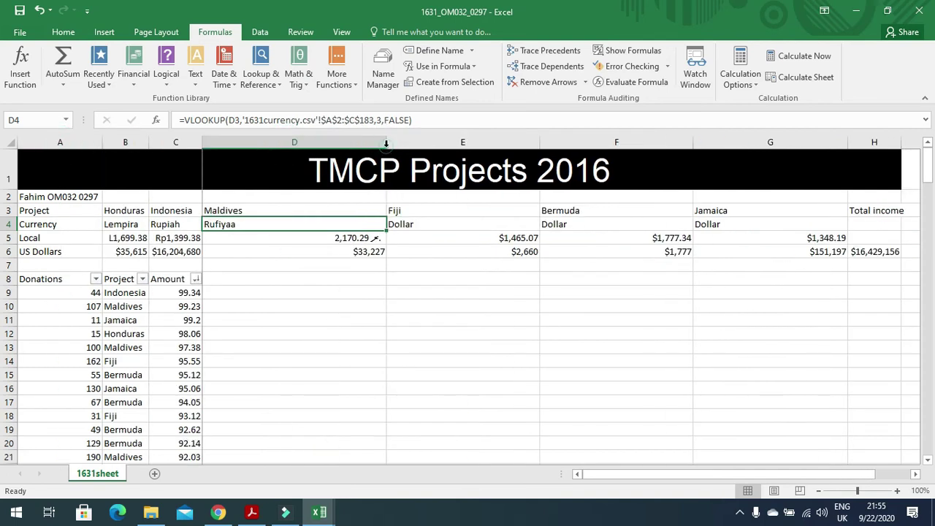
double_click(386, 144)
double_click(412, 144)
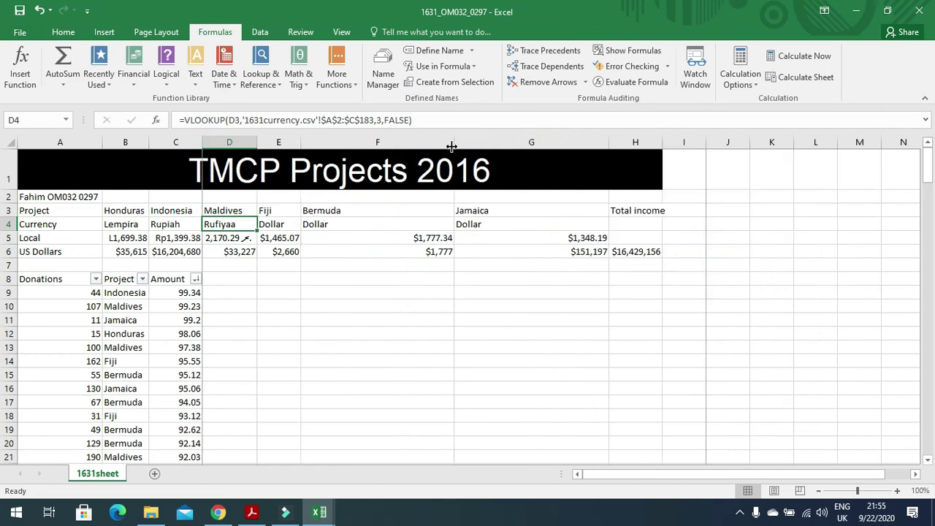
double_click(454, 144)
double_click(500, 144)
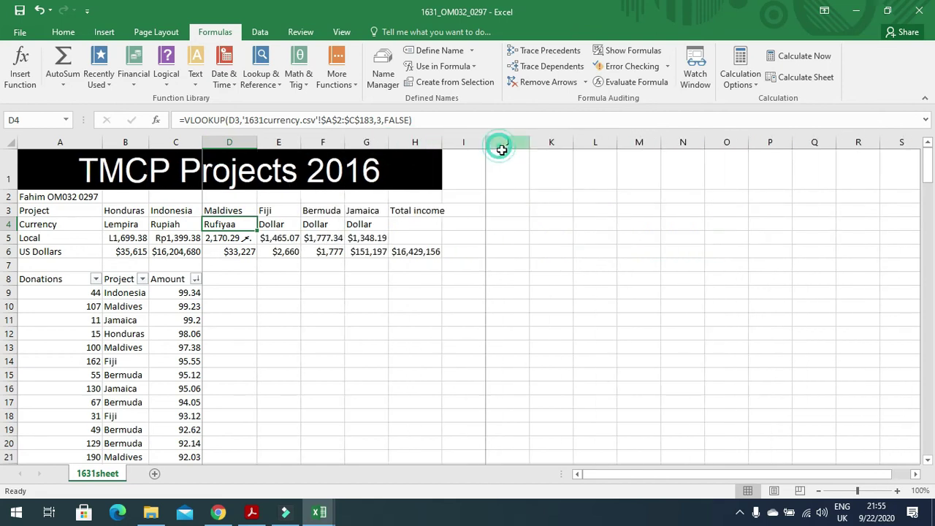
double_click(443, 146)
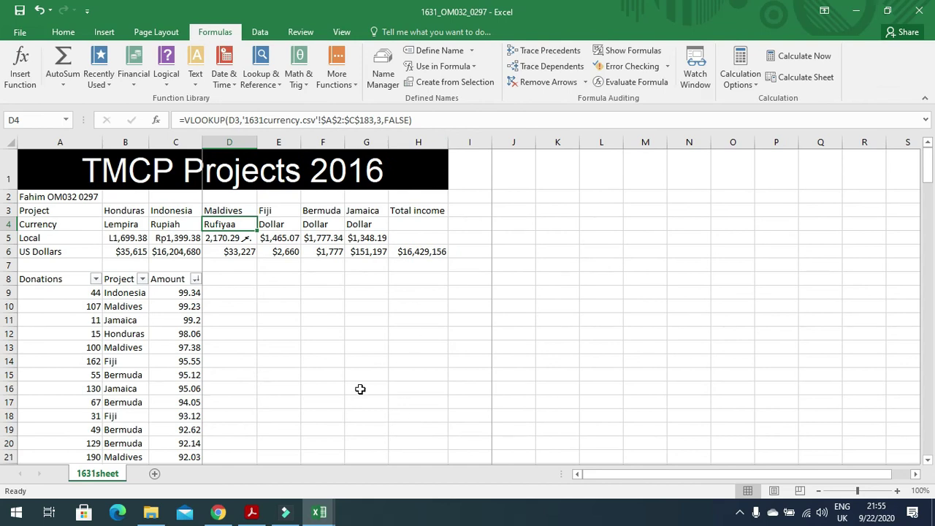
Preview the current printout in File > Print.
scroll(360, 389, "down", 20)
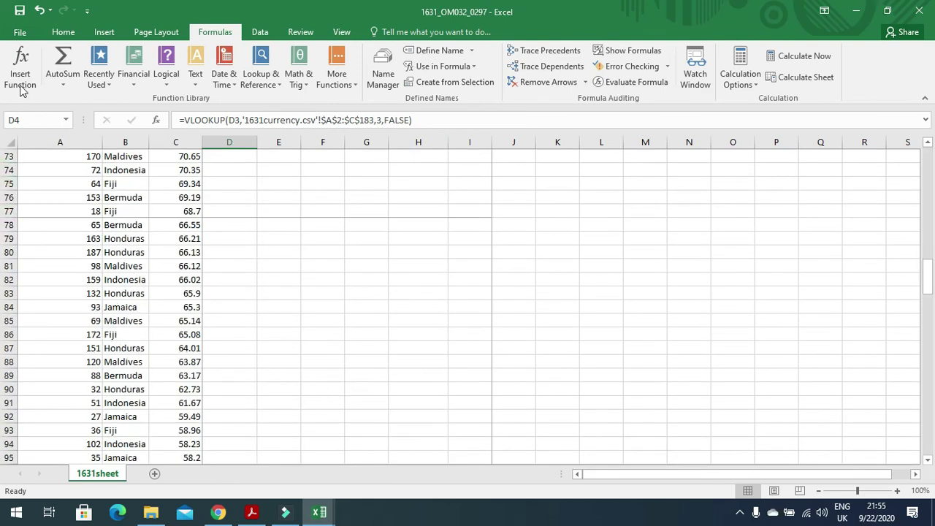
left_click(20, 32)
left_click(39, 195)
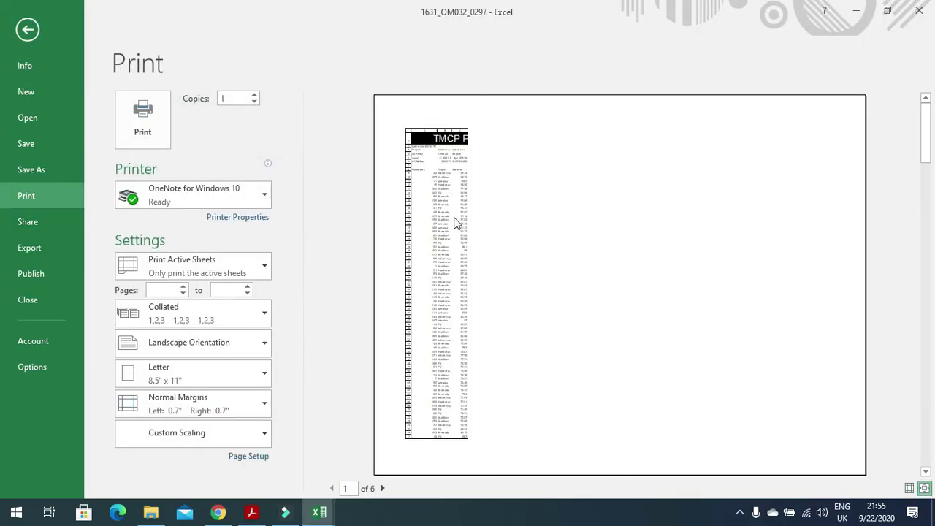
left_click(28, 30)
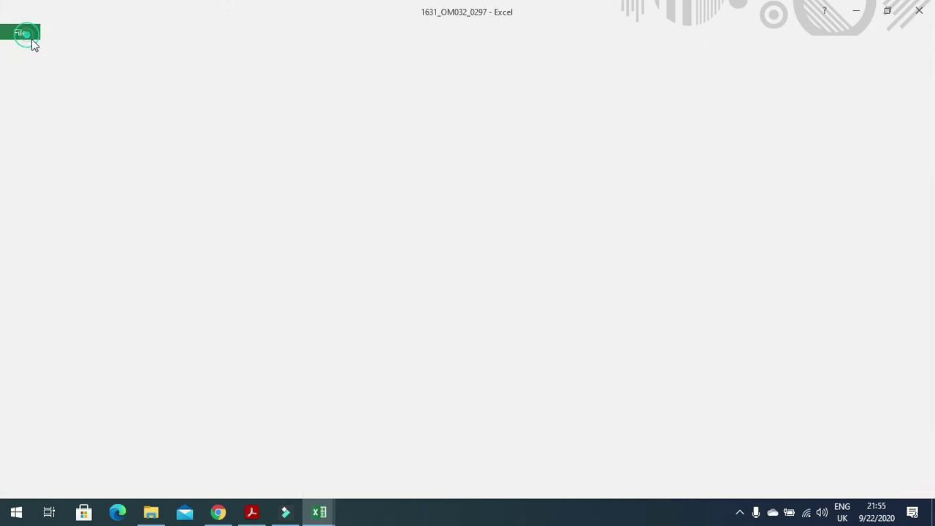
Move the vertical page break to column I so each page spans columns A–I.
left_click(801, 491)
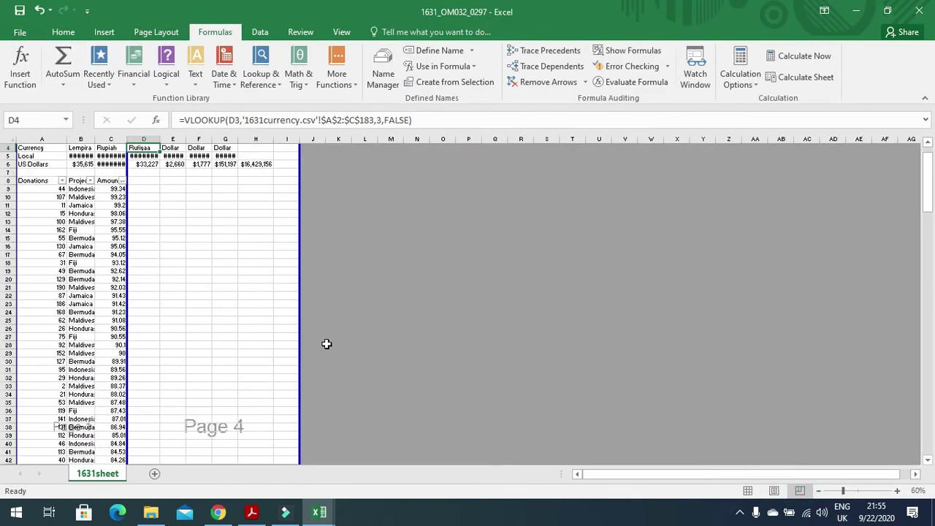
left_click_drag(127, 255, 293, 249)
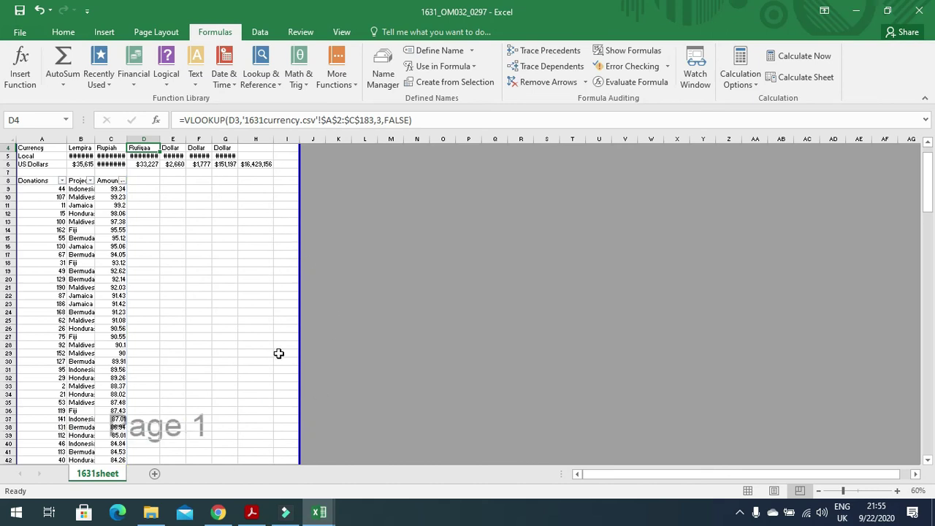
scroll(270, 353, "down", 18)
scroll(230, 352, "down", 20)
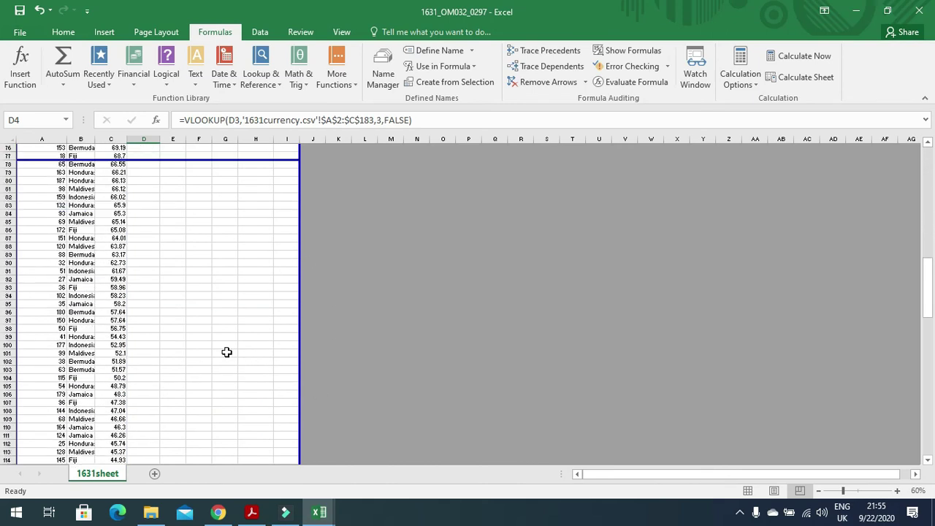
scroll(225, 353, "down", 15)
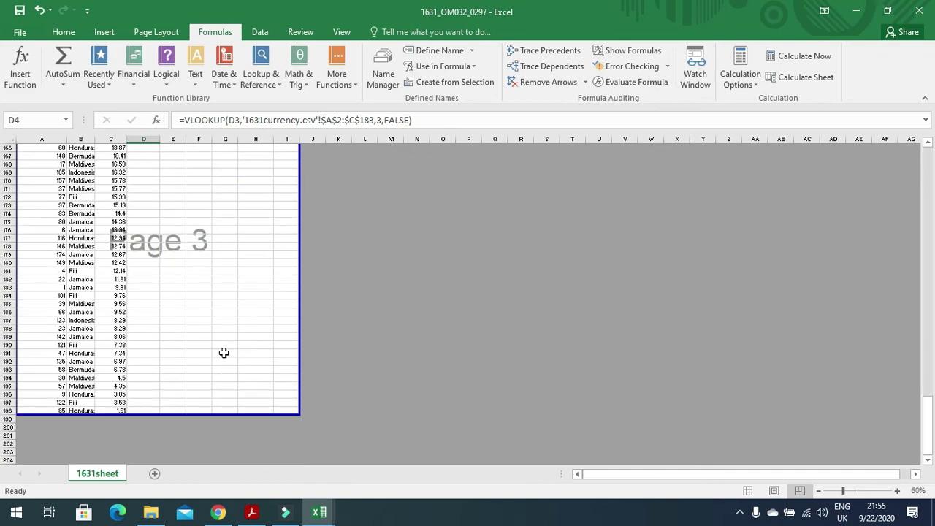
Preview the printout again and pull the row 77 page break up toward row 61.
left_click(20, 32)
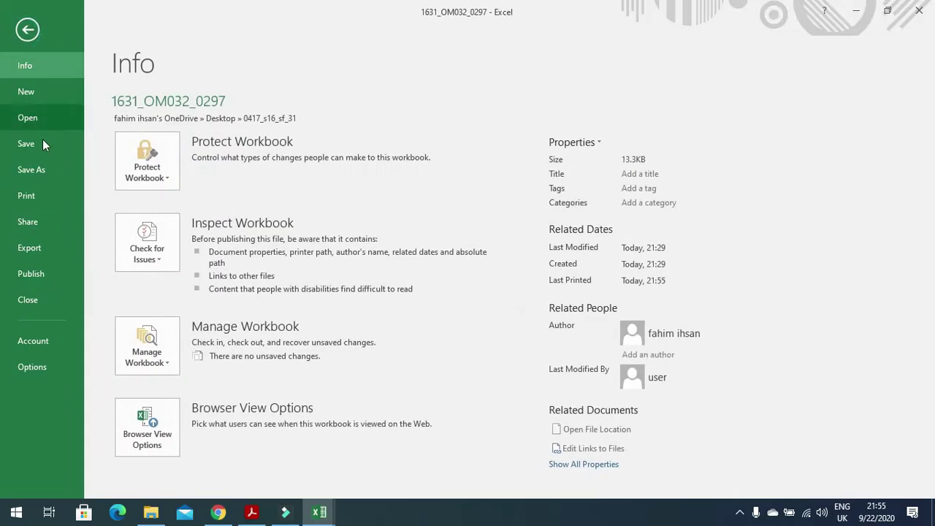
left_click(40, 197)
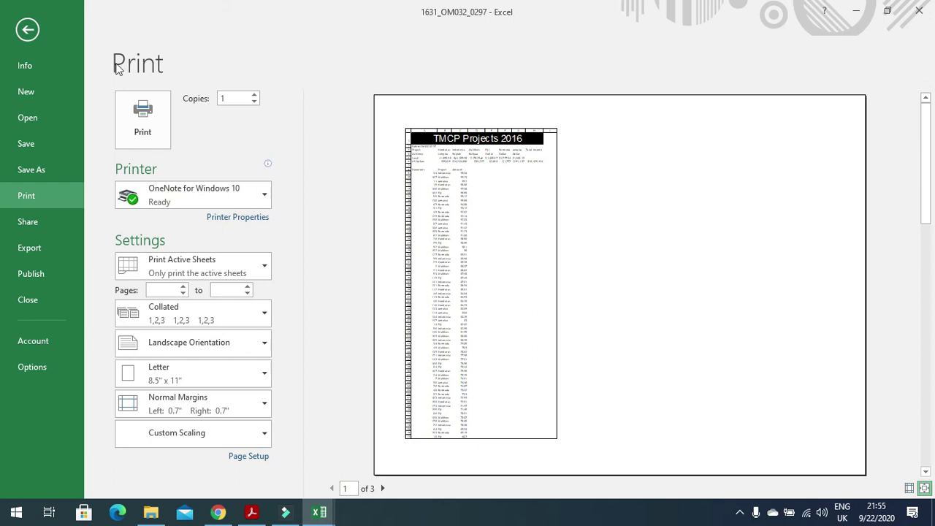
left_click(29, 31)
scroll(291, 336, "up", 5)
scroll(288, 334, "up", 20)
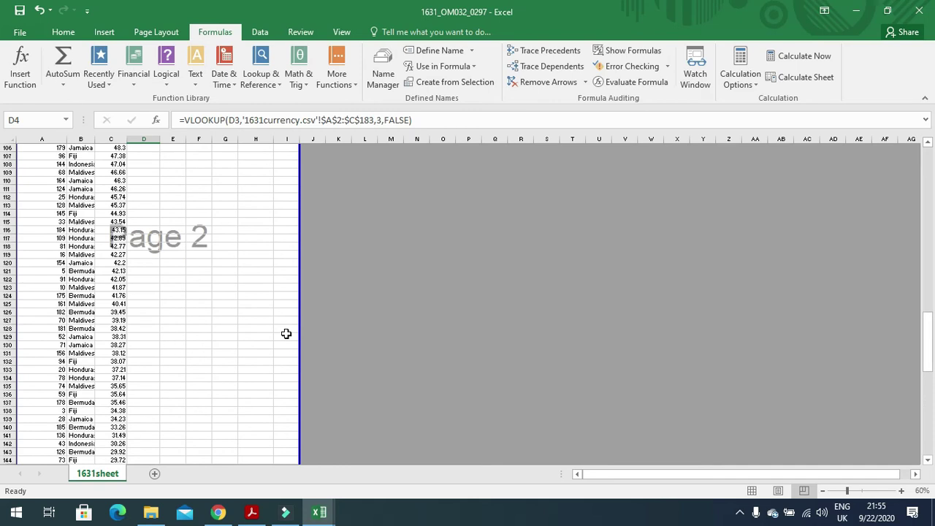
left_click_drag(254, 305, 236, 175)
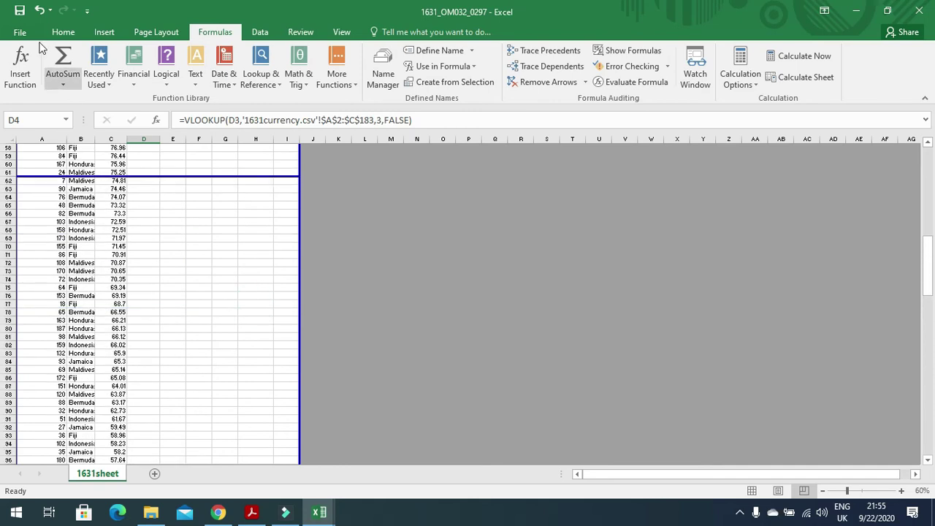
Set print scaling to 65% in Page Setup, then return to Normal view at the sheet top.
left_click(20, 32)
left_click(41, 198)
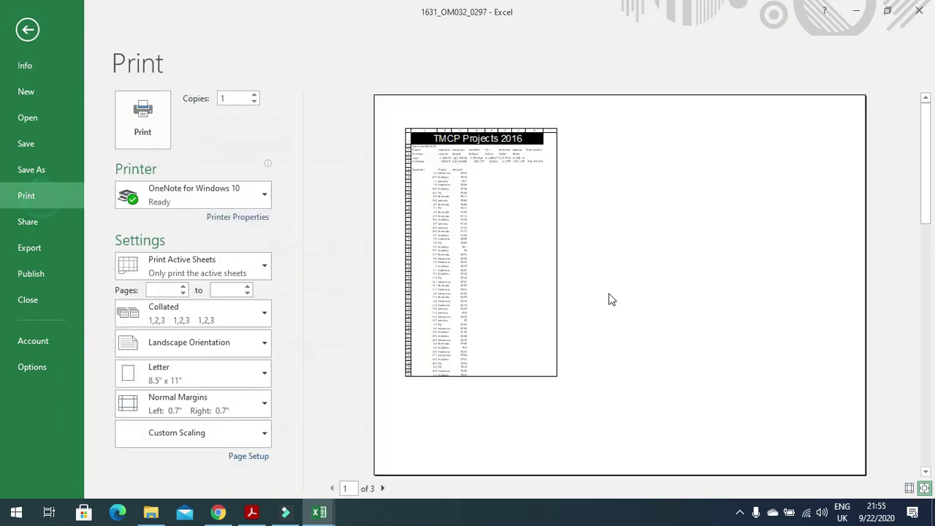
left_click(248, 457)
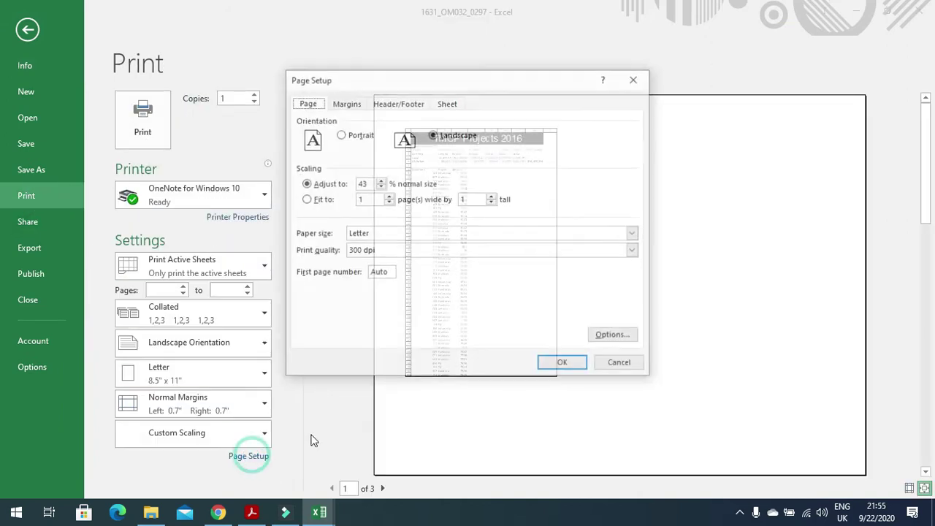
left_click(382, 181)
left_click(382, 180)
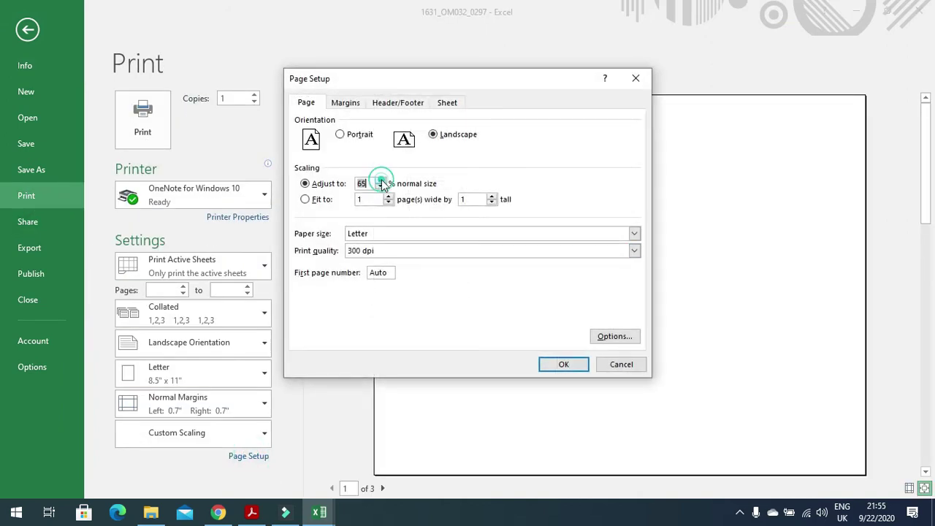
left_click(564, 364)
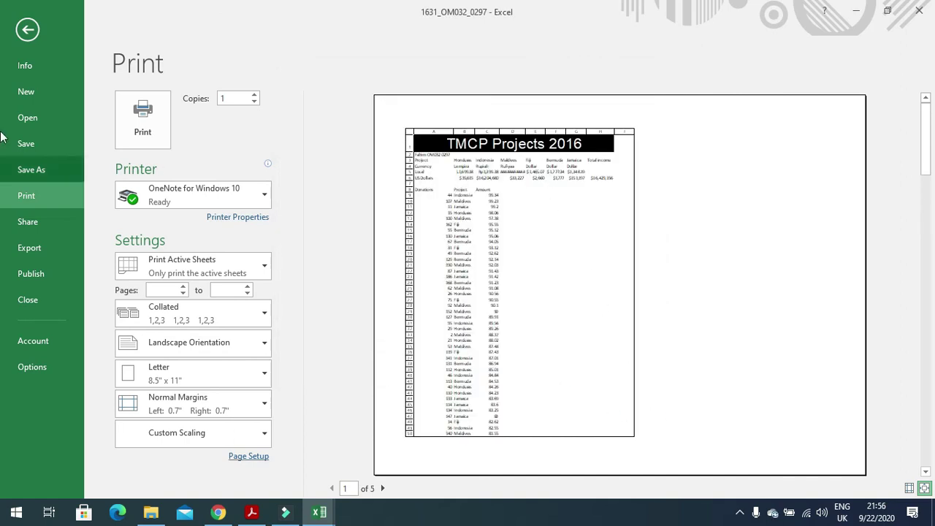
left_click(28, 29)
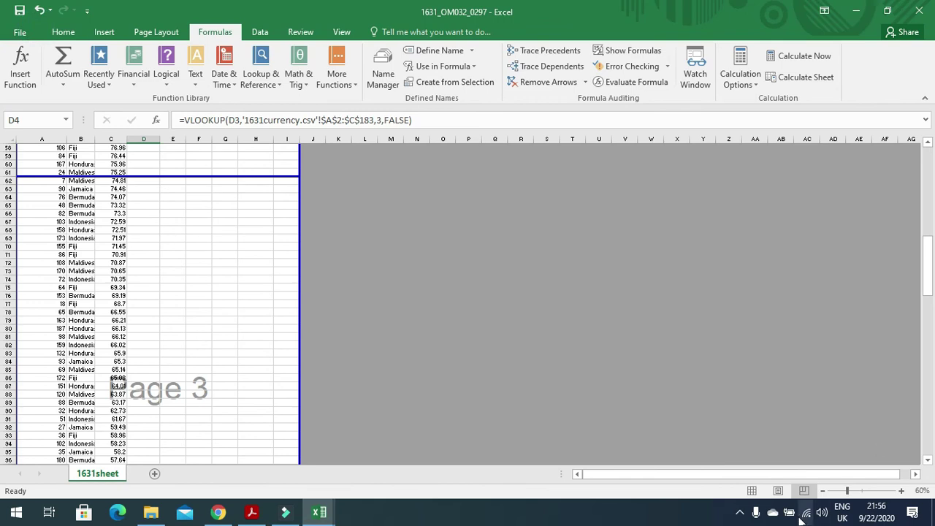
left_click(752, 491)
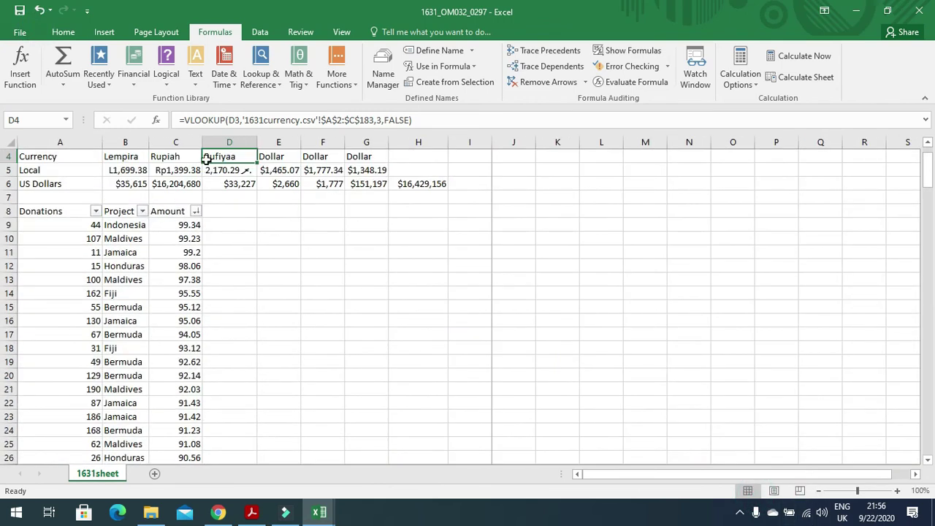
scroll(244, 275, "up", 1)
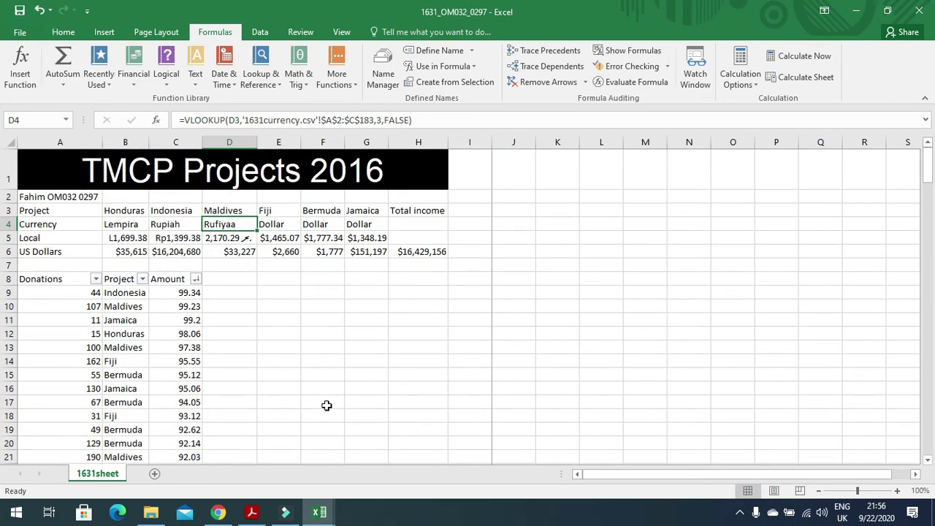
Highlight question 26's instruction to extract Fiji and Maldives donations over 90, then minimize Acrobat.
left_click(252, 513)
scroll(310, 374, "down", 3)
scroll(310, 374, "down", 1)
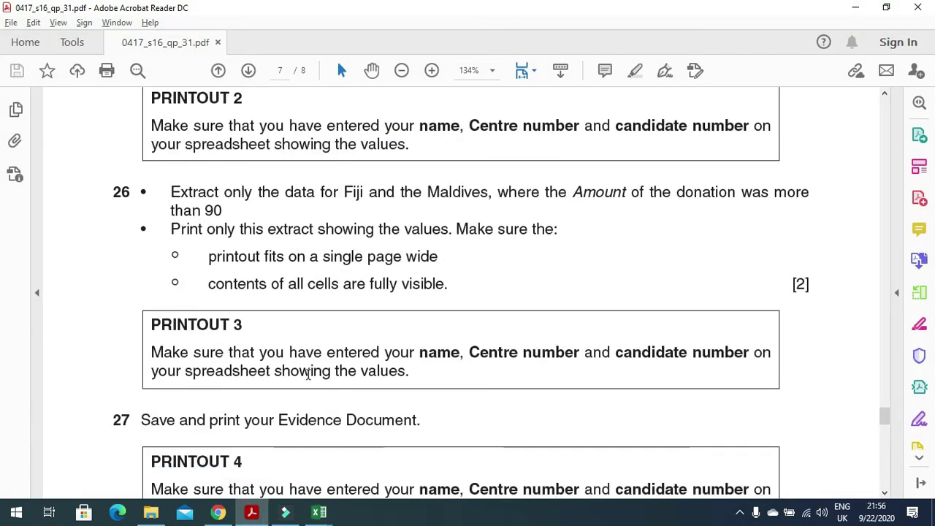
left_click_drag(171, 192, 808, 197)
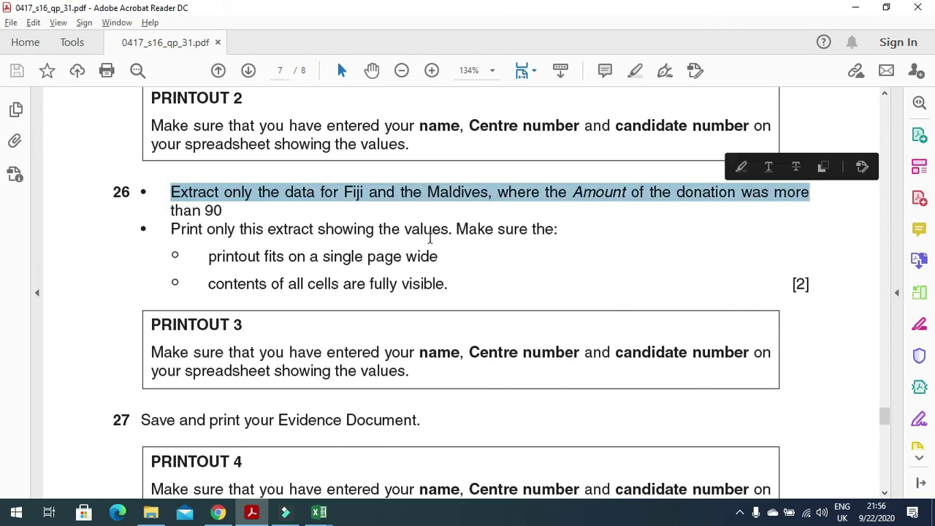
left_click(252, 515)
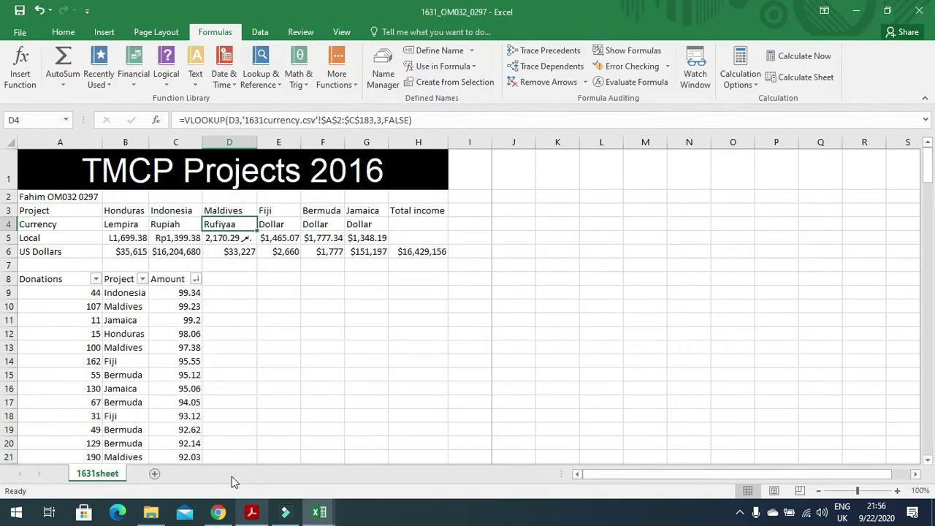
Filter the Project column to Fiji and Maldives only (71 of 190 records), then switch to Acrobat.
left_click(143, 279)
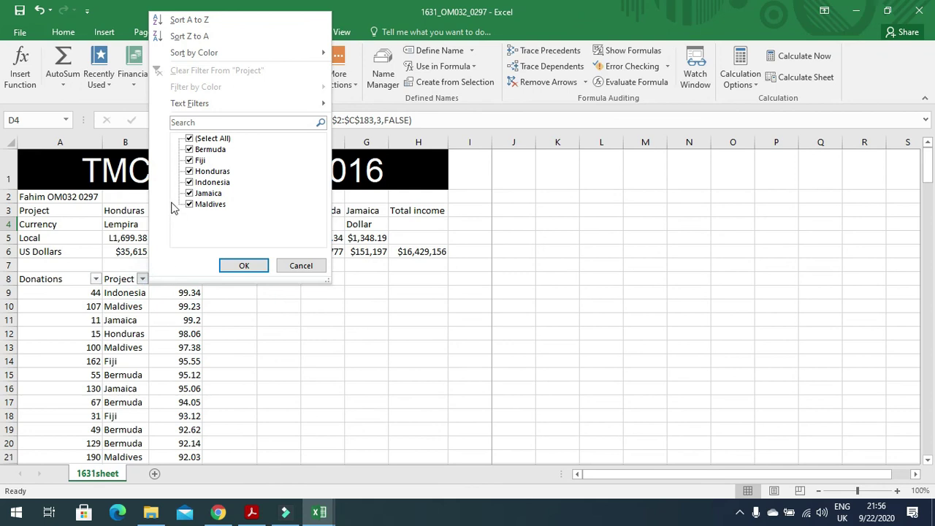
left_click(196, 141)
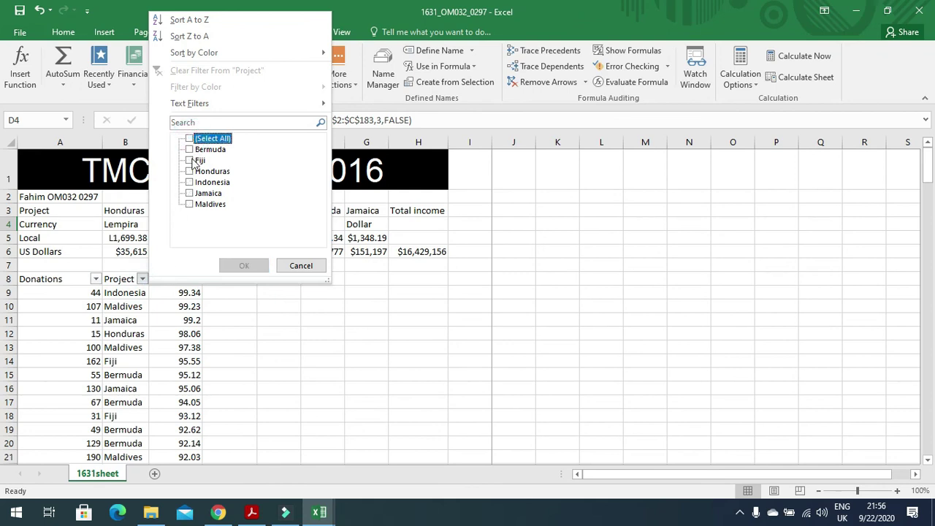
left_click(196, 161)
left_click(194, 204)
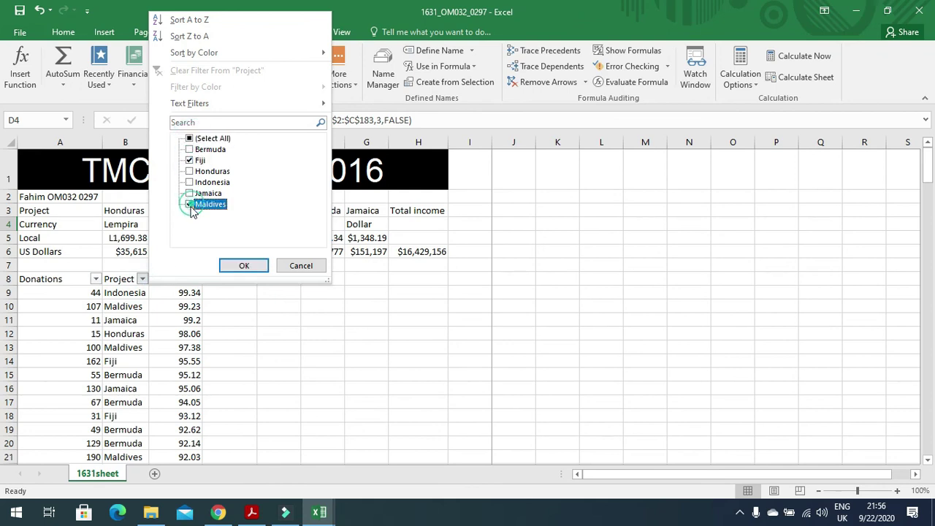
left_click(240, 267)
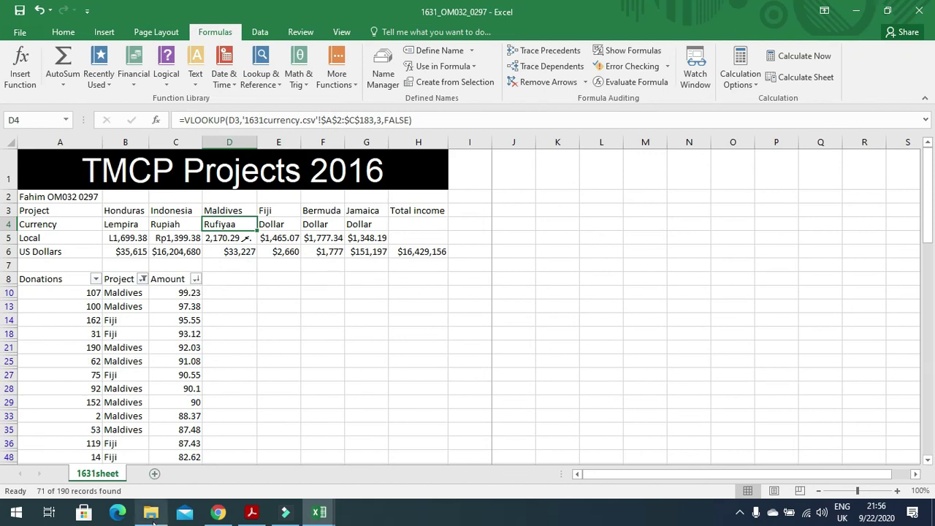
left_click(152, 514)
left_click(152, 514)
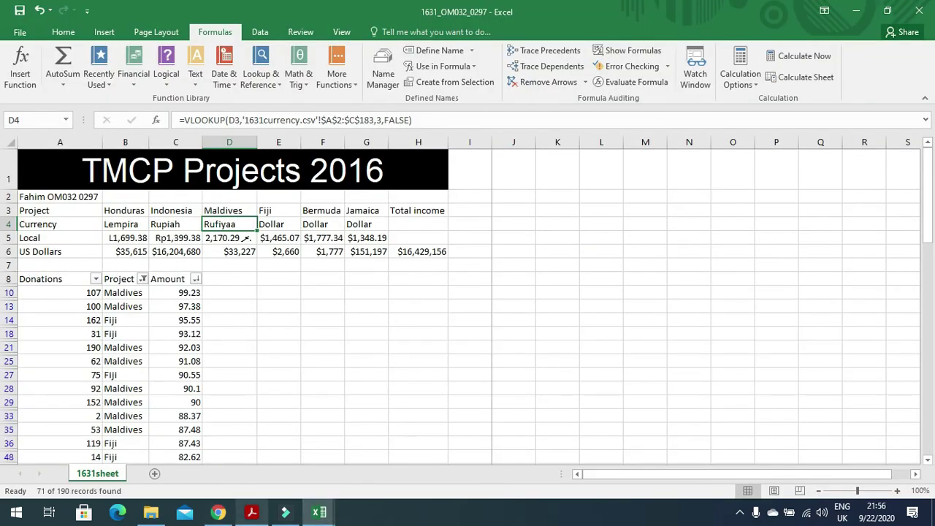
left_click(251, 513)
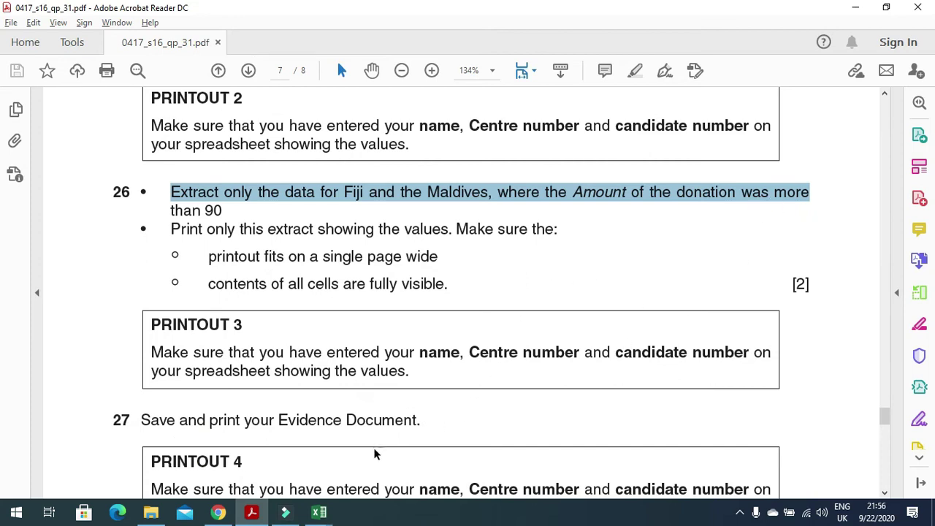
Add an Amount filter of greater than 90, leaving 8 Fiji and Maldives records.
left_click(251, 514)
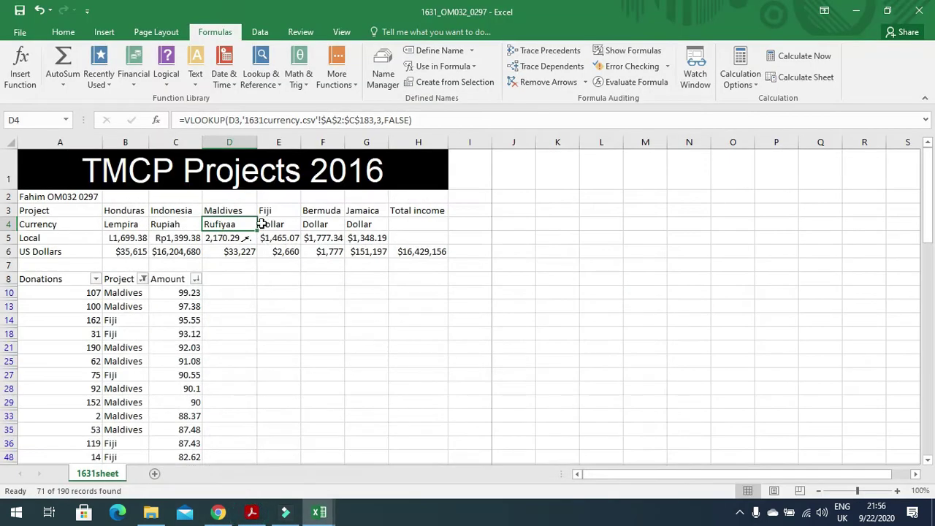
left_click(196, 279)
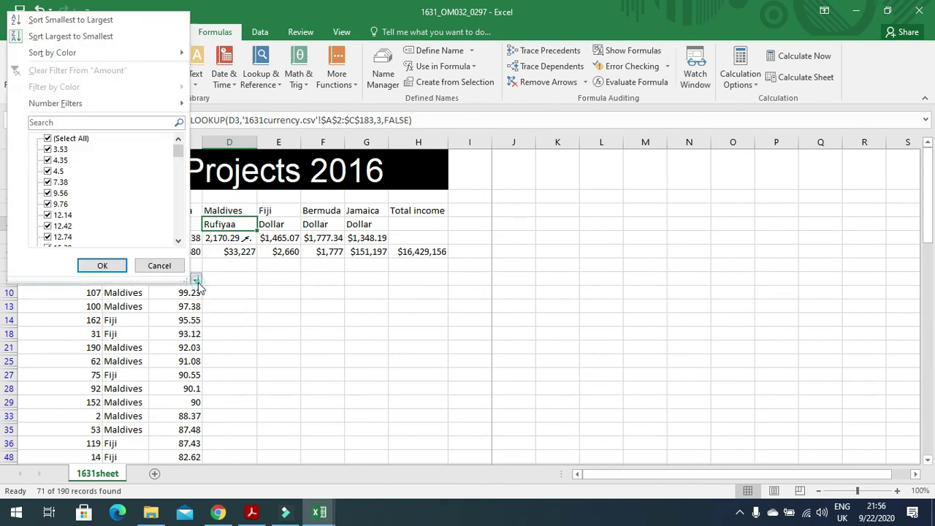
mouse_move(73, 103)
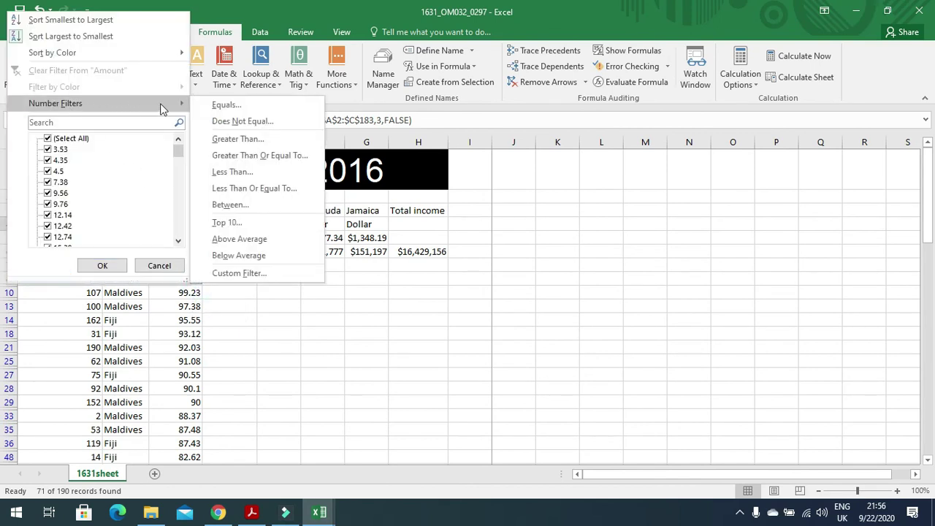
left_click(242, 136)
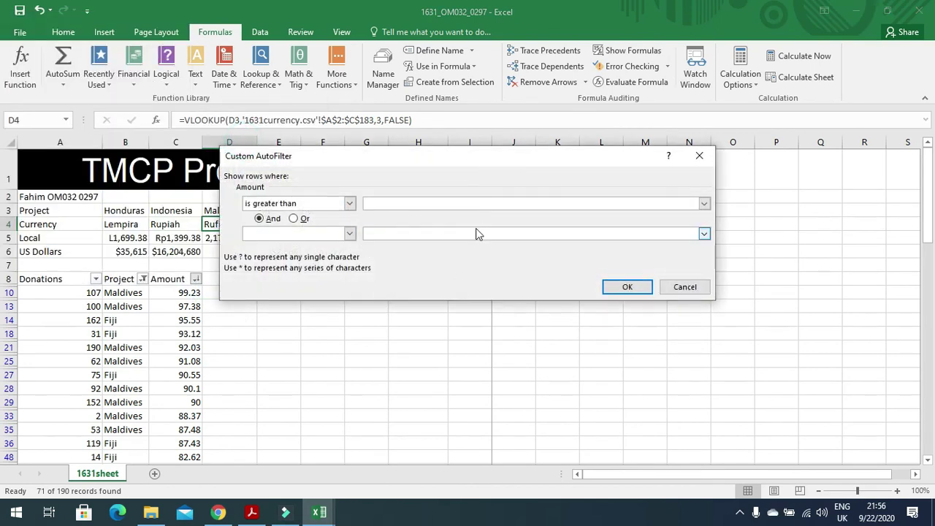
left_click(627, 286)
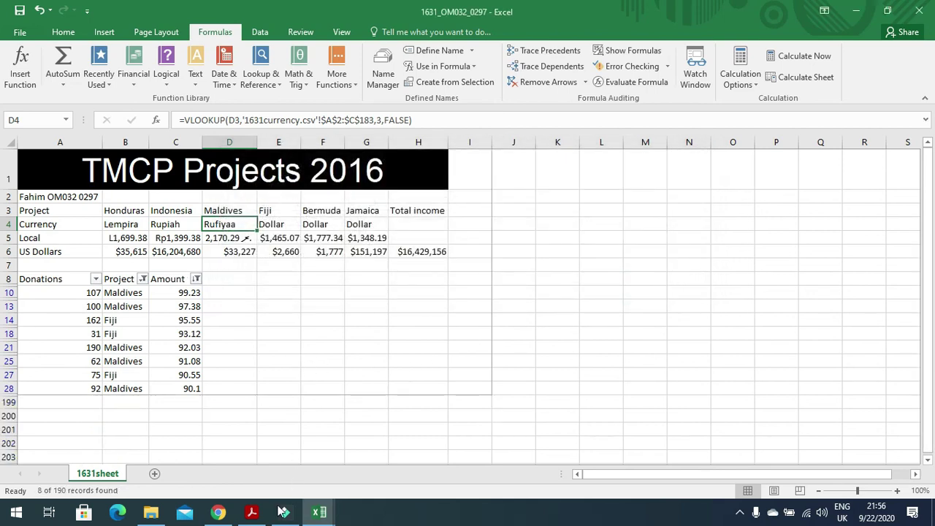
left_click(256, 513)
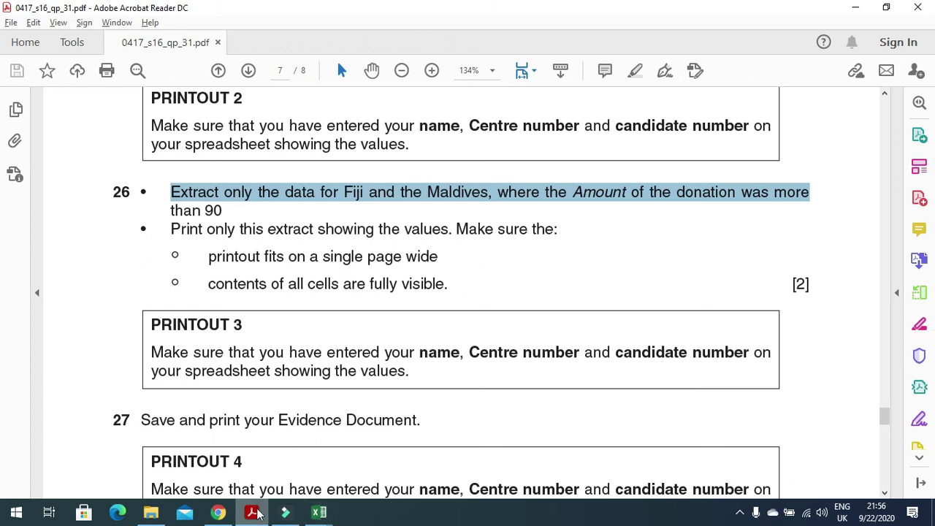
Highlight question 26's print requirements: a single page wide with all cells visible.
mouse_move(322, 515)
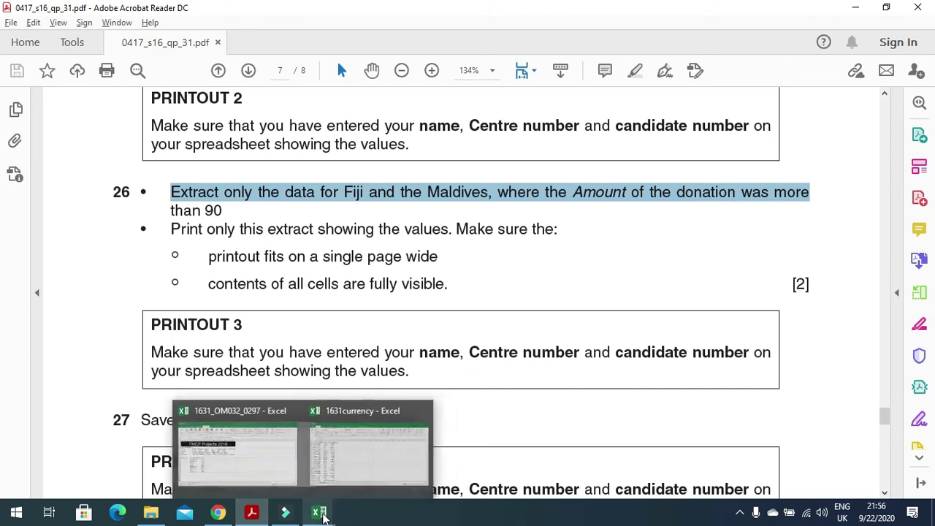
left_click(241, 459)
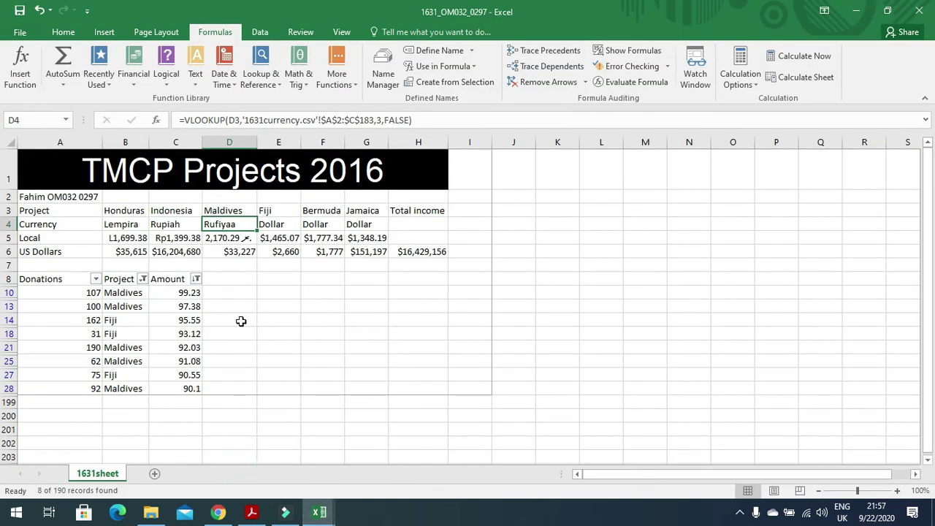
left_click(252, 513)
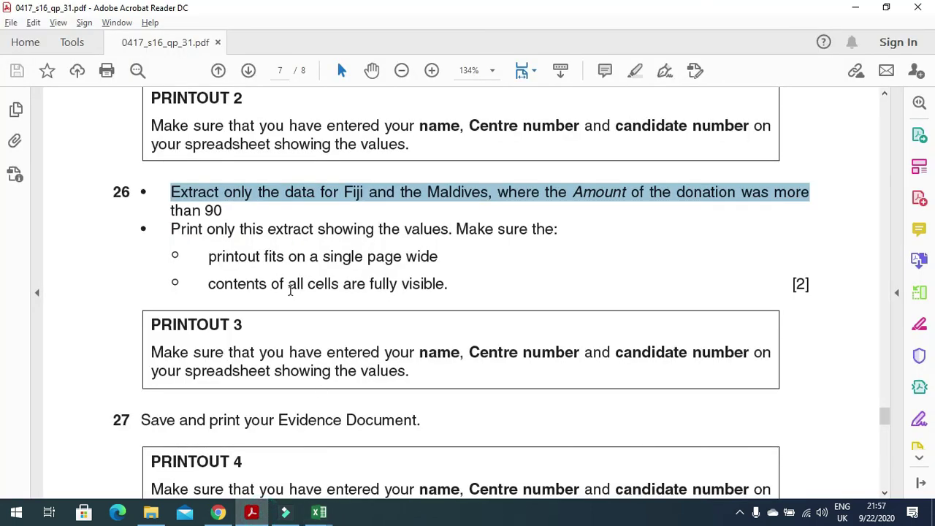
scroll(290, 290, "down", 1)
left_click_drag(173, 196, 527, 197)
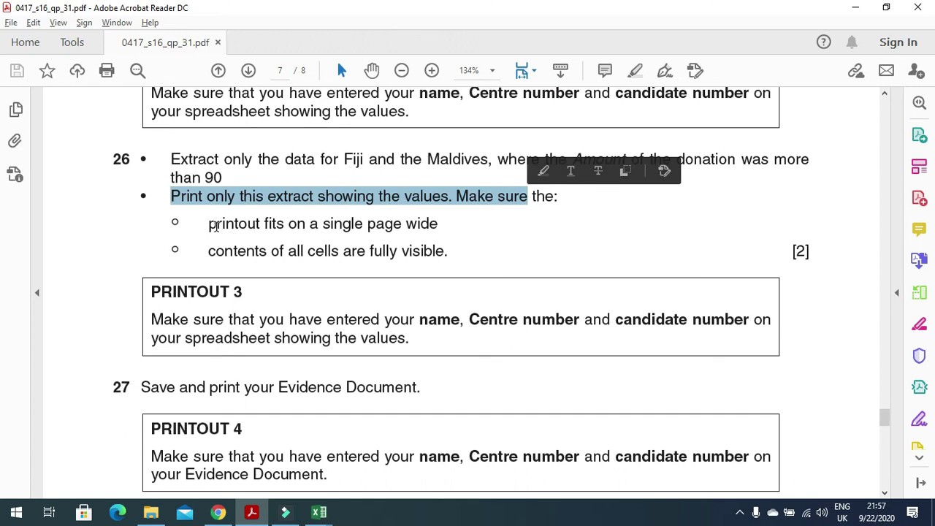
left_click_drag(209, 224, 439, 226)
left_click_drag(209, 251, 448, 252)
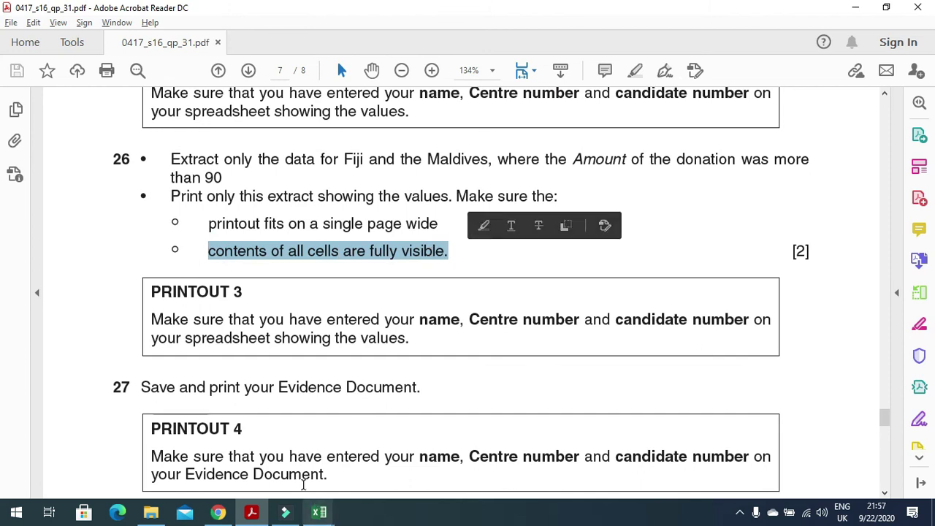
Highlight question 27 about the Evidence Document, then return to the filtered workbook.
scroll(276, 415, "down", 1)
scroll(276, 416, "down", 2)
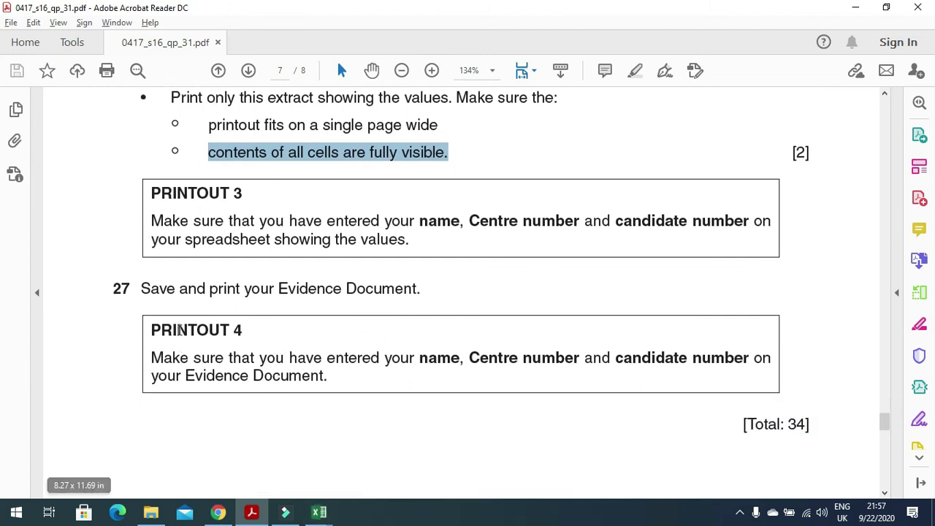
left_click_drag(141, 289, 356, 293)
left_click_drag(413, 292, 418, 303)
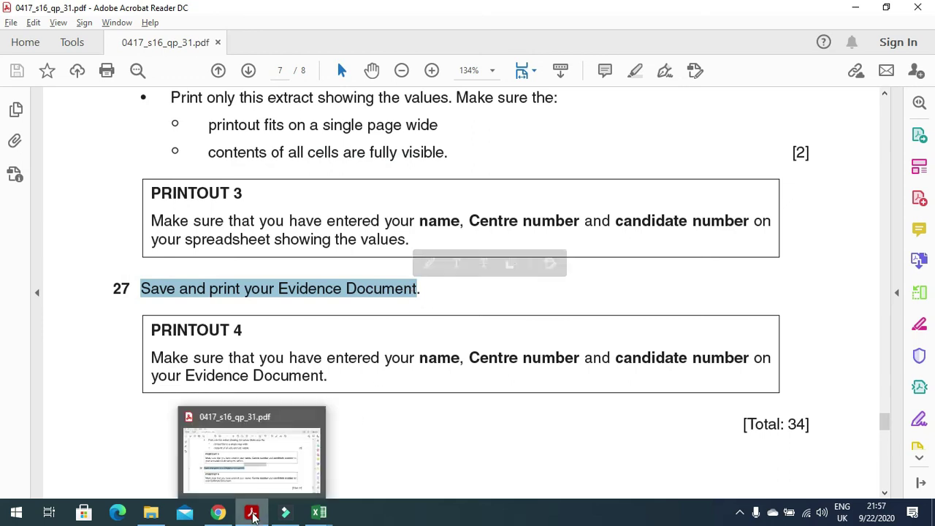
left_click(252, 515)
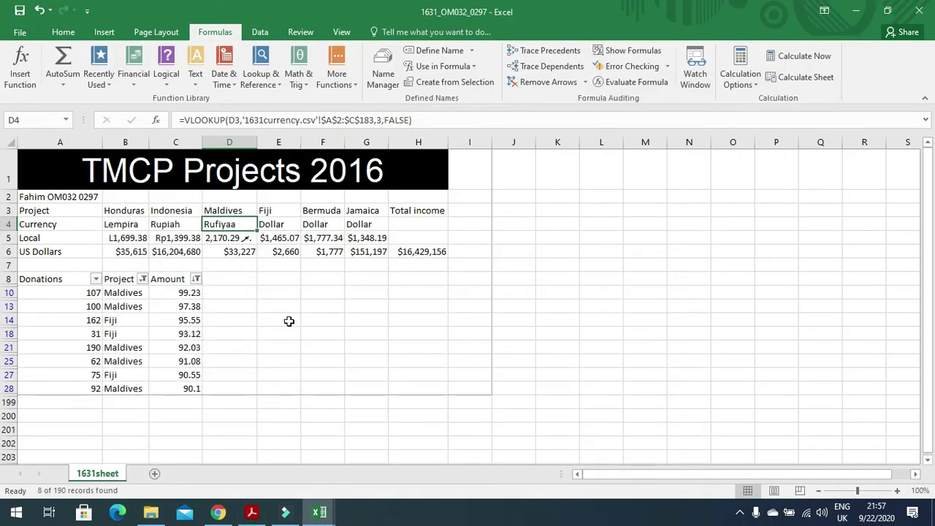